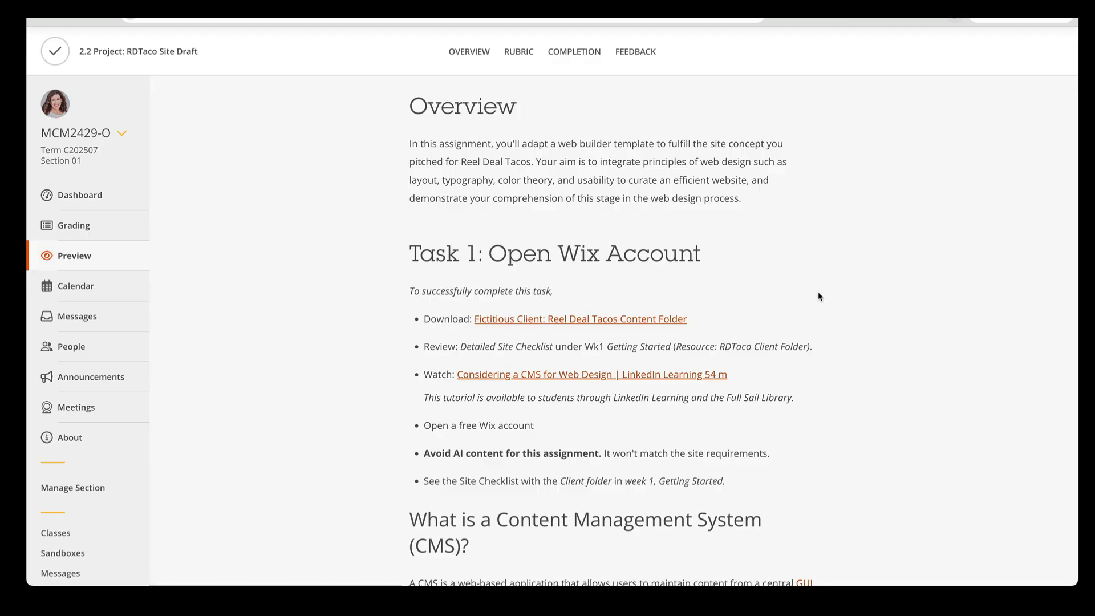
Go to Wix.com from the assignment's Open a Wix Account section and sign up with the existing Google account
{"action": "scroll", "coordinate": [820, 296], "scroll_direction": "down", "scroll_amount": 5}
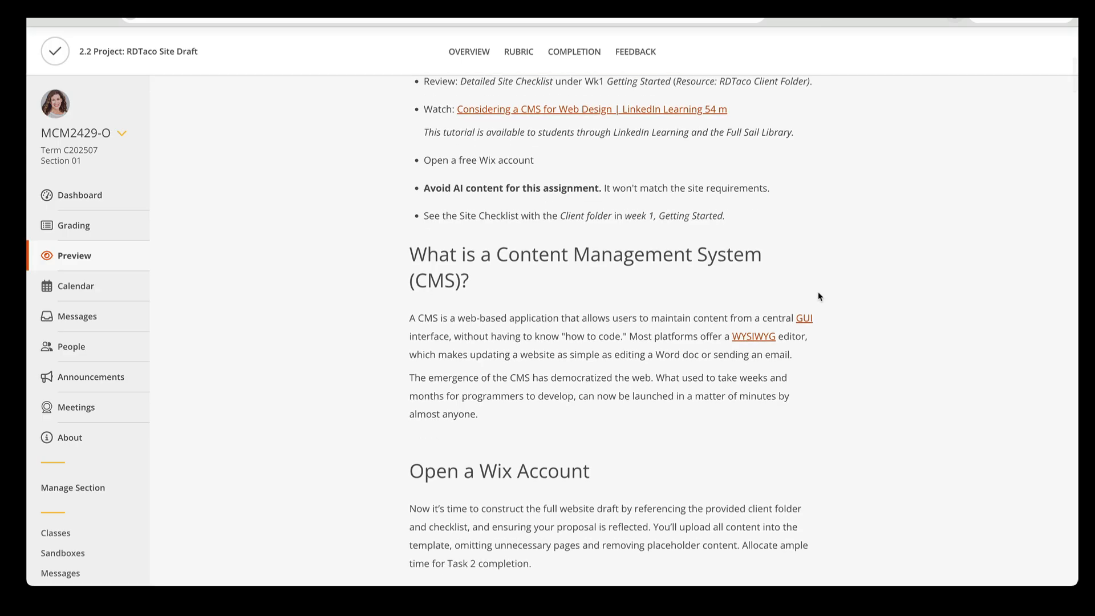
{"action": "scroll", "coordinate": [820, 296], "scroll_direction": "down", "scroll_amount": 5}
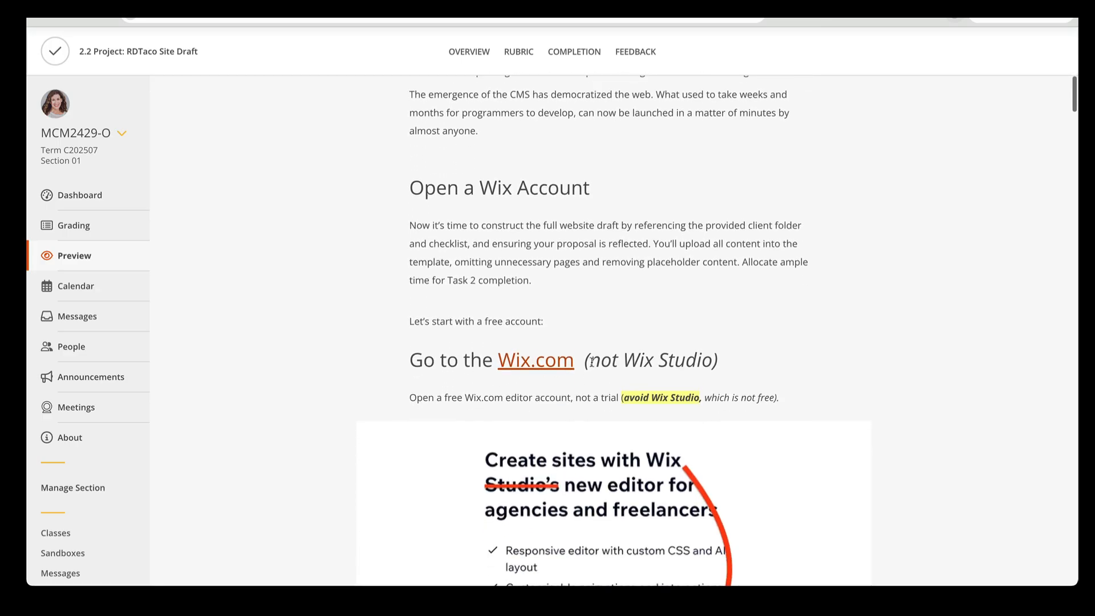
{"action": "left_click", "coordinate": [544, 370]}
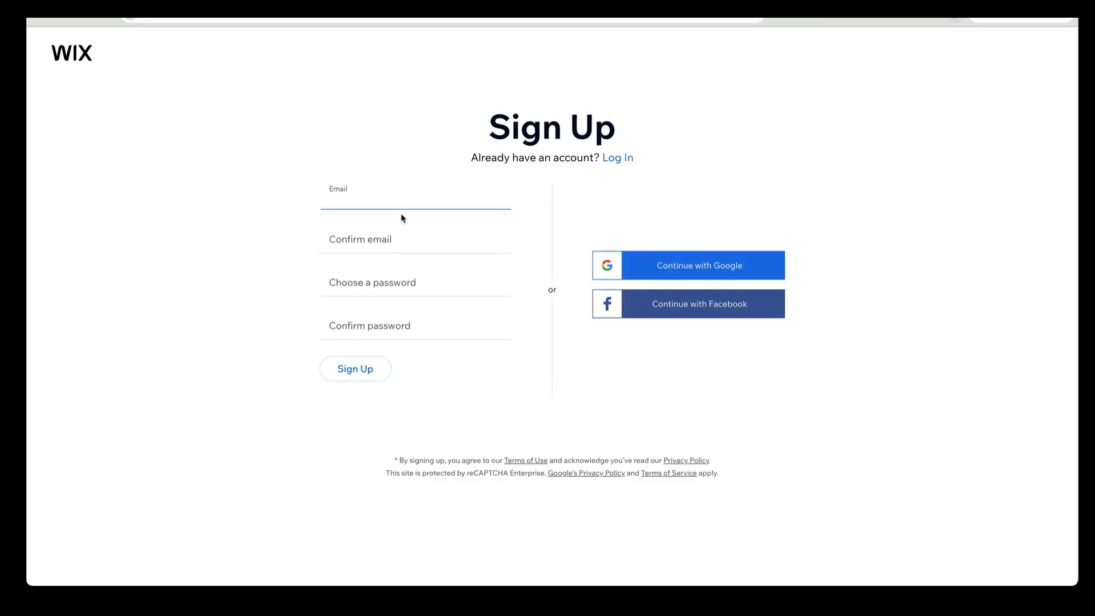
{"action": "left_click", "coordinate": [728, 264]}
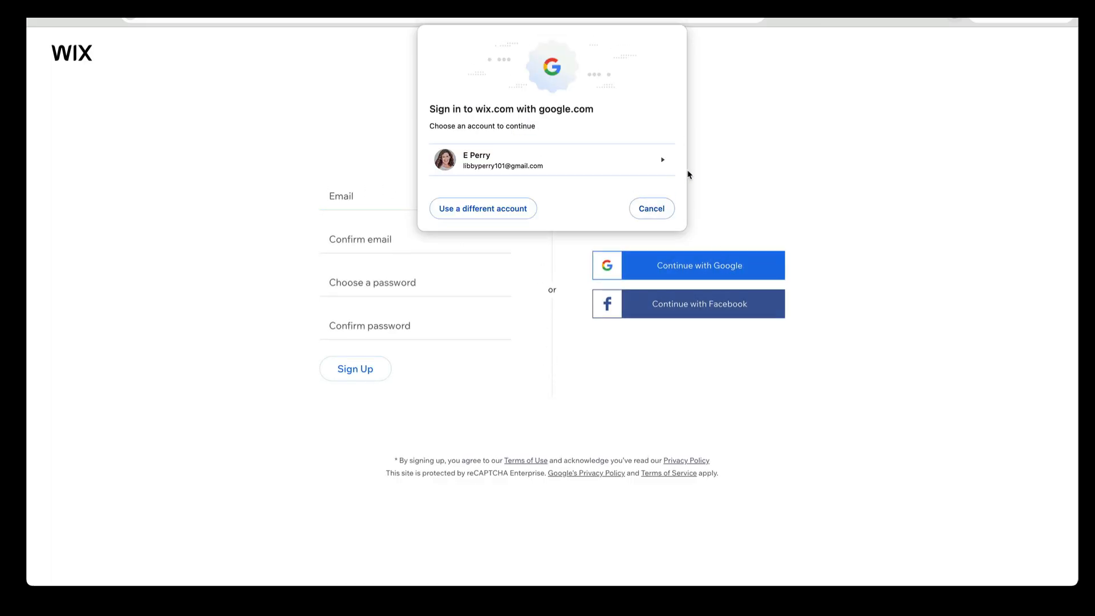
{"action": "left_click", "coordinate": [652, 161]}
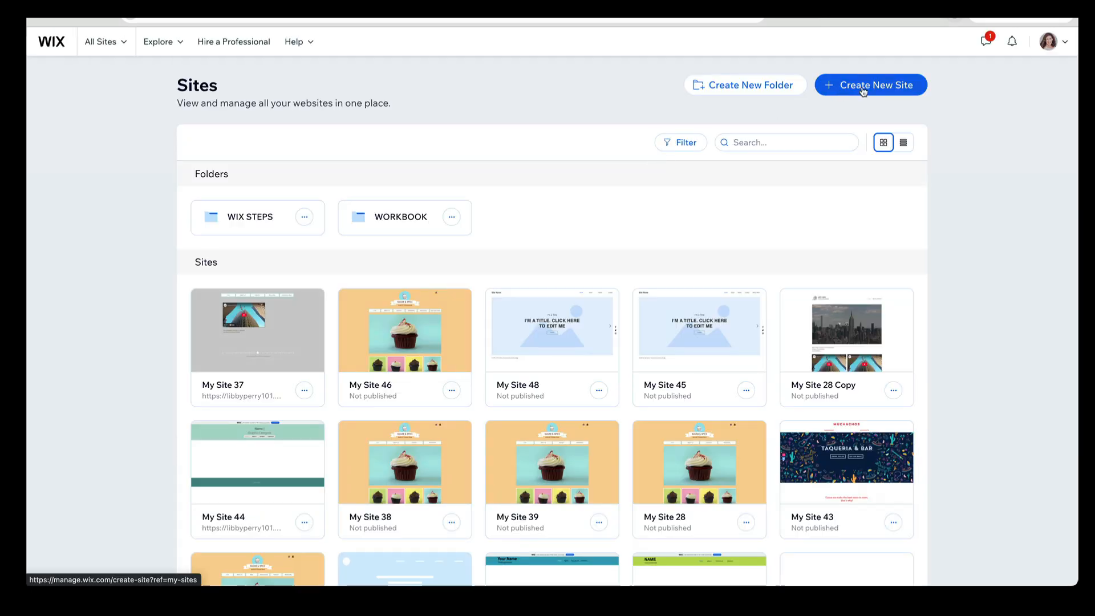
Create a new site on Wix Editor rather than Wix Studio, setting up without AI chat and skipping the introductory question
{"action": "left_click", "coordinate": [864, 89]}
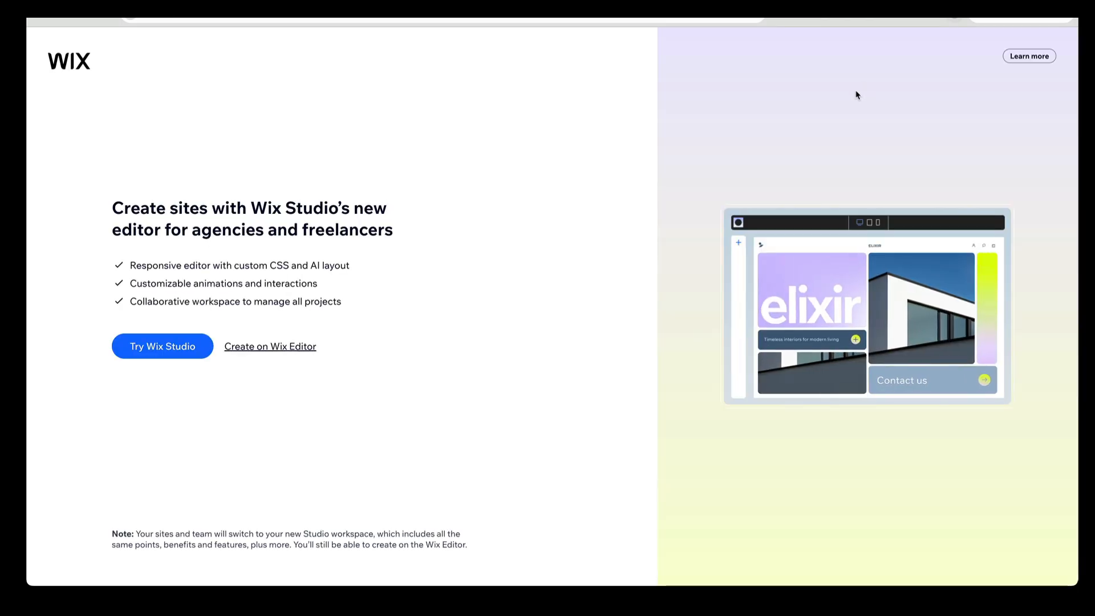
{"action": "left_click", "coordinate": [255, 355]}
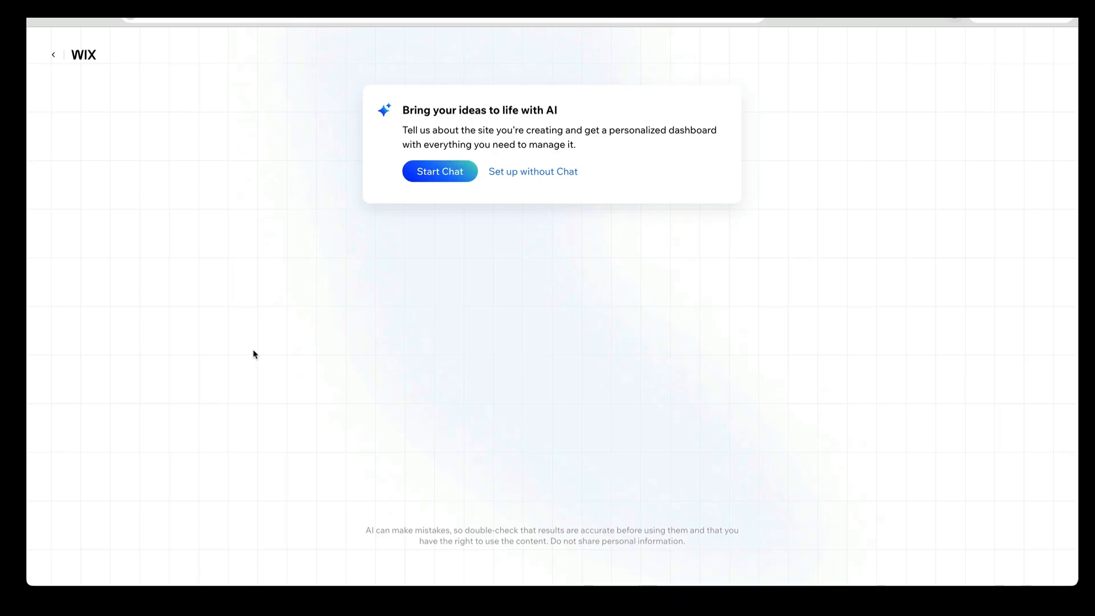
{"action": "left_click", "coordinate": [543, 173]}
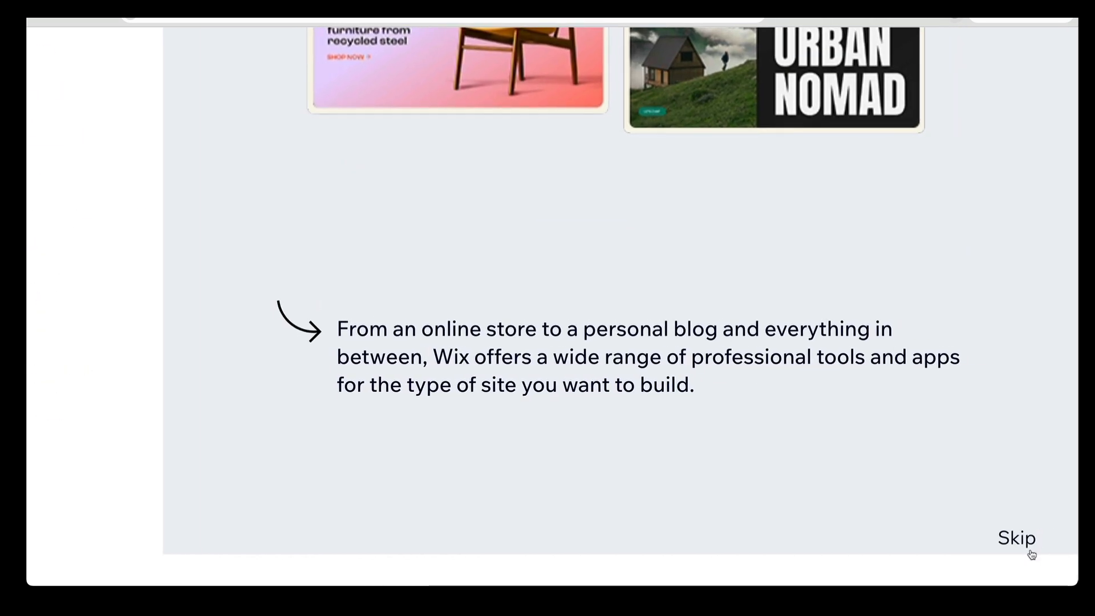
{"action": "left_click", "coordinate": [1029, 548]}
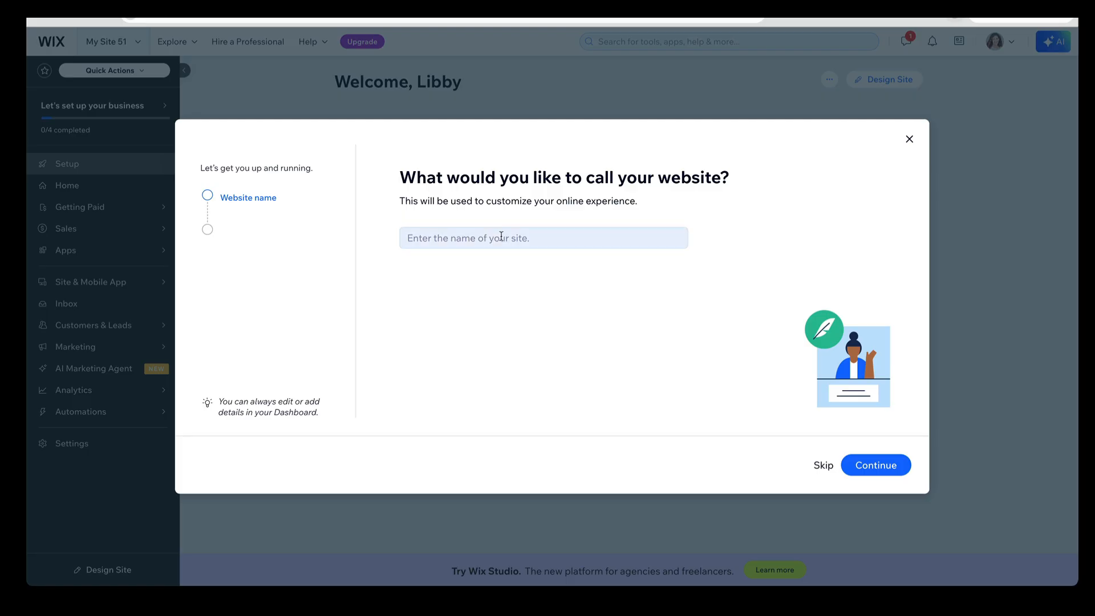
Name the website "ProfessionalDraft" plus the owner's surname, skip the goals and apps, and continue to the dashboard, dismissing the Wix Studio promotion
{"action": "left_click", "coordinate": [463, 244]}
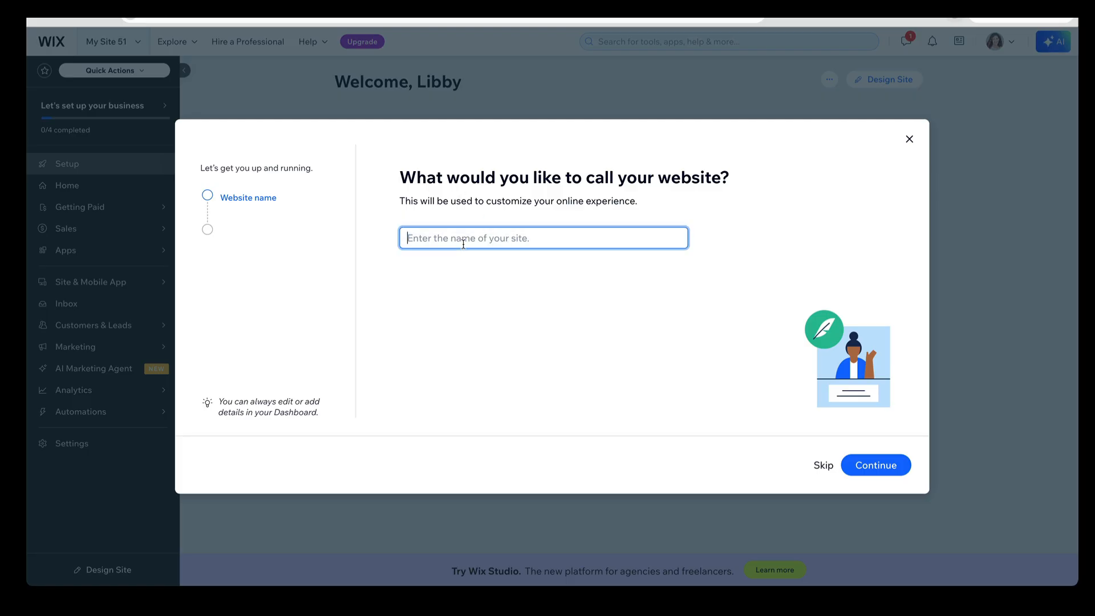
{"action": "type", "text": "ProfessionalDraftPerry"}
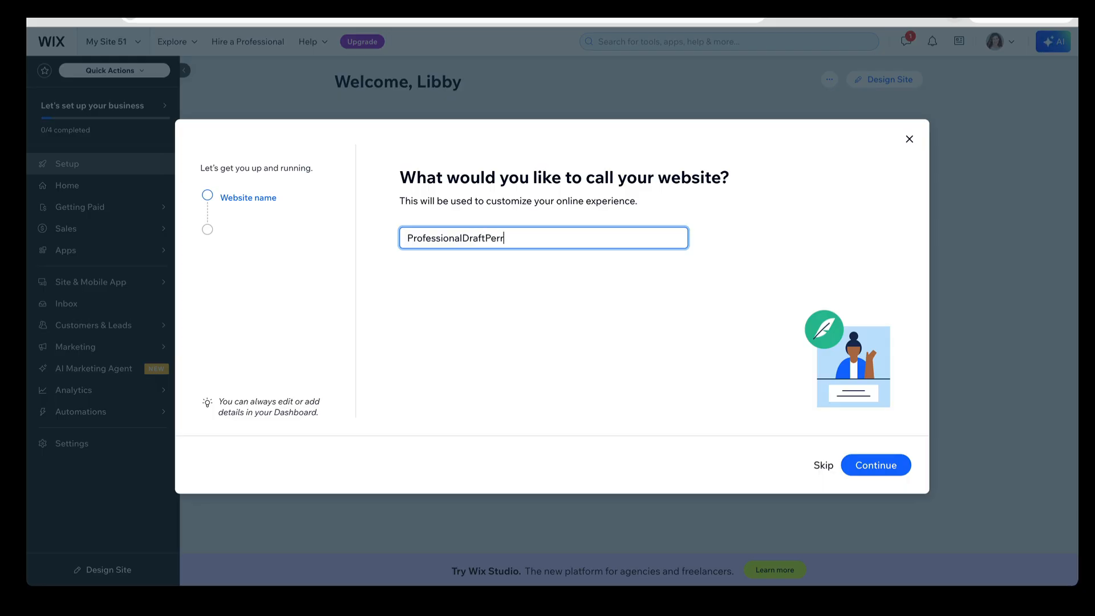
{"action": "left_click", "coordinate": [867, 471]}
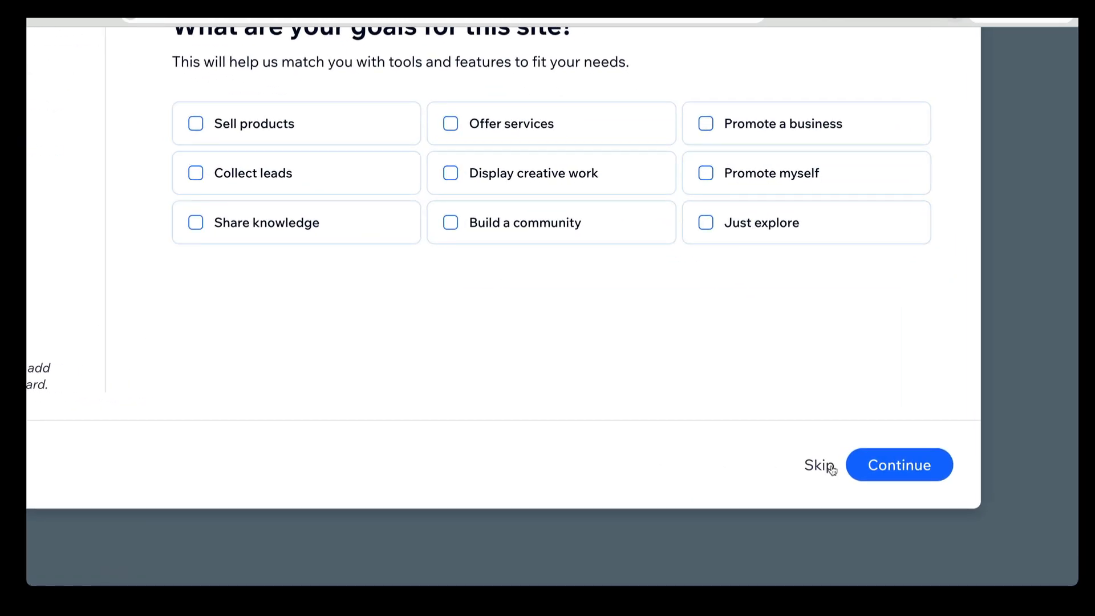
{"action": "left_click", "coordinate": [825, 466]}
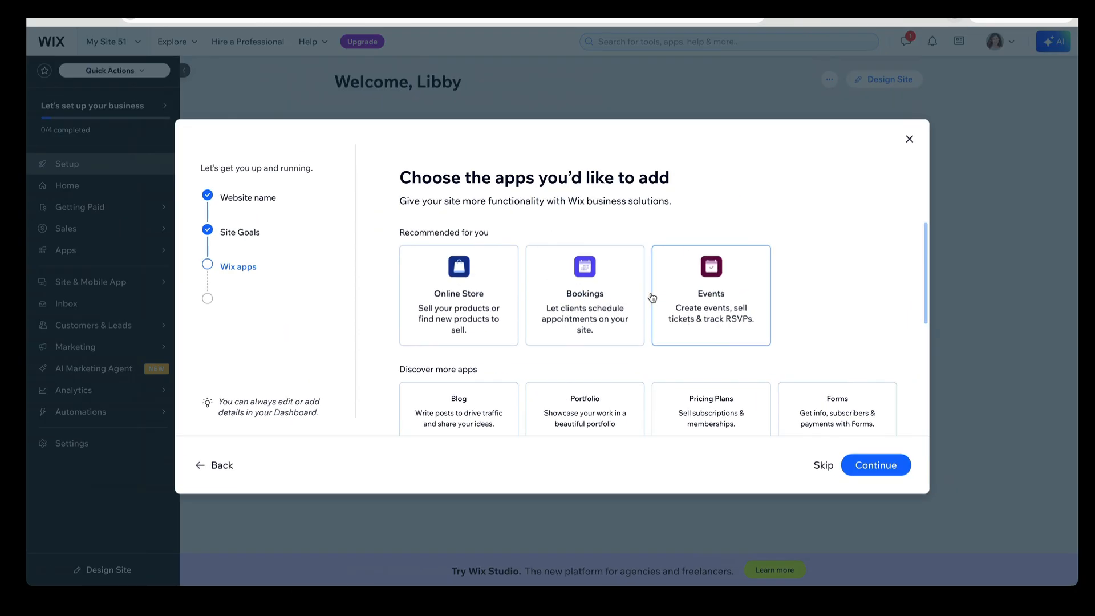
{"action": "left_click", "coordinate": [823, 466]}
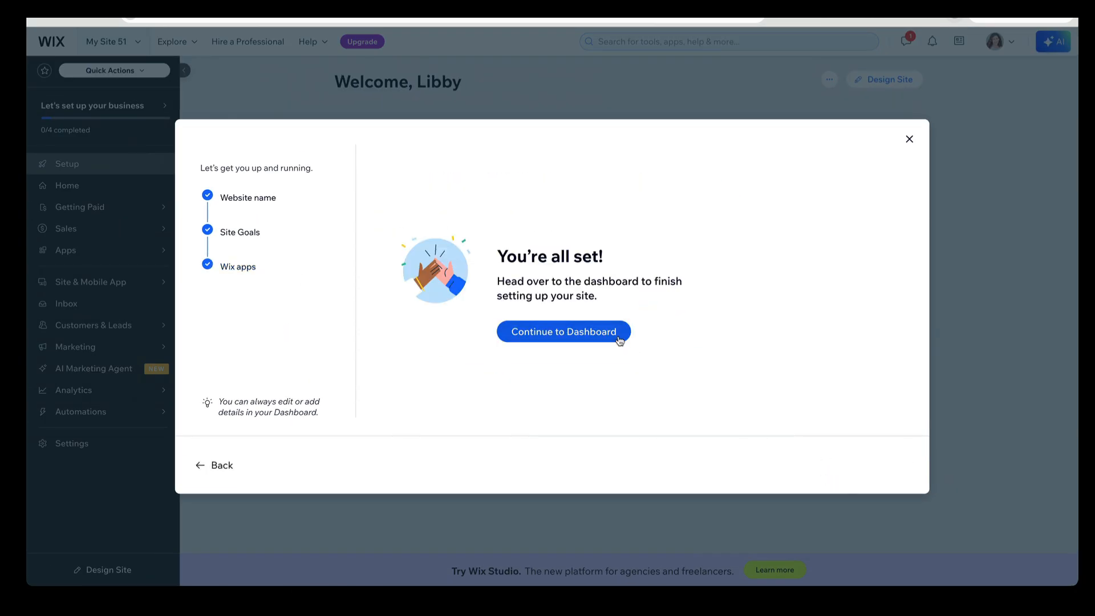
{"action": "left_click", "coordinate": [619, 341]}
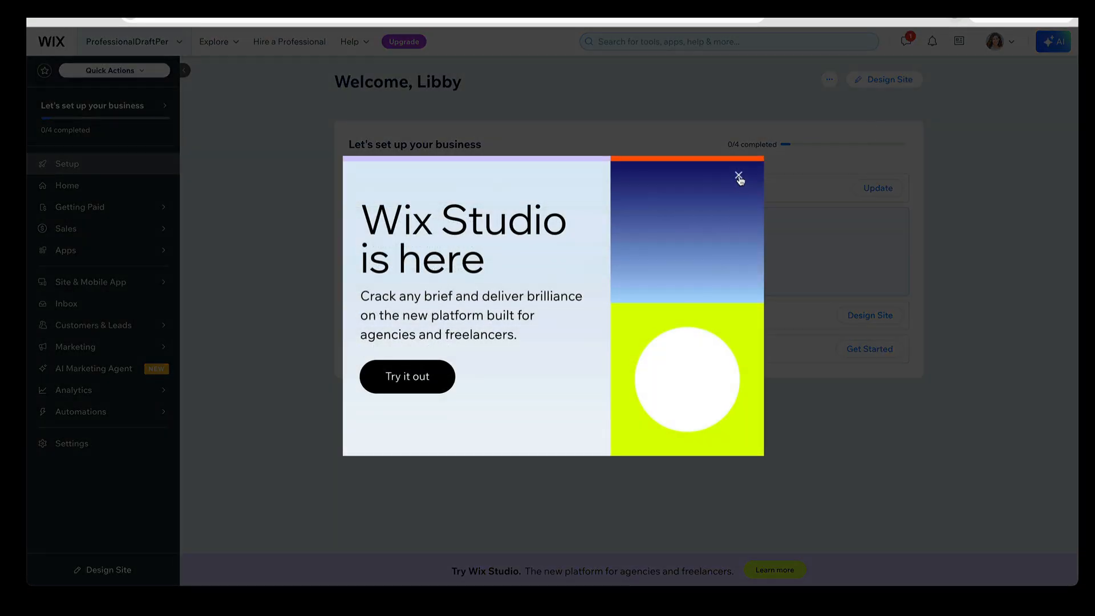
{"action": "left_click", "coordinate": [738, 177]}
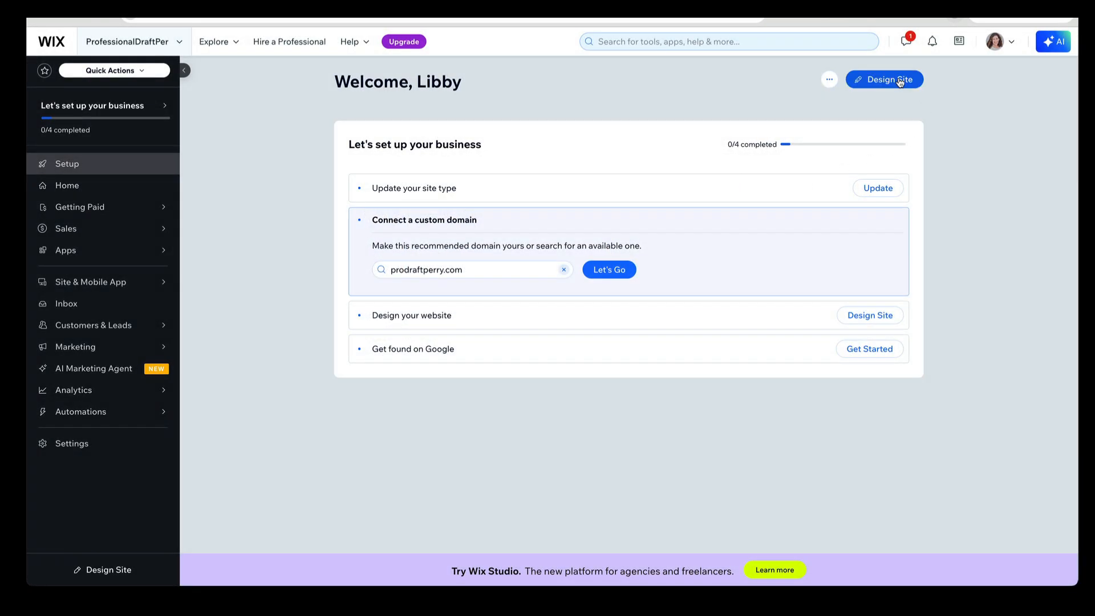
Start designing the site by opening the blank Start from Scratch template for editing
{"action": "left_click", "coordinate": [900, 82]}
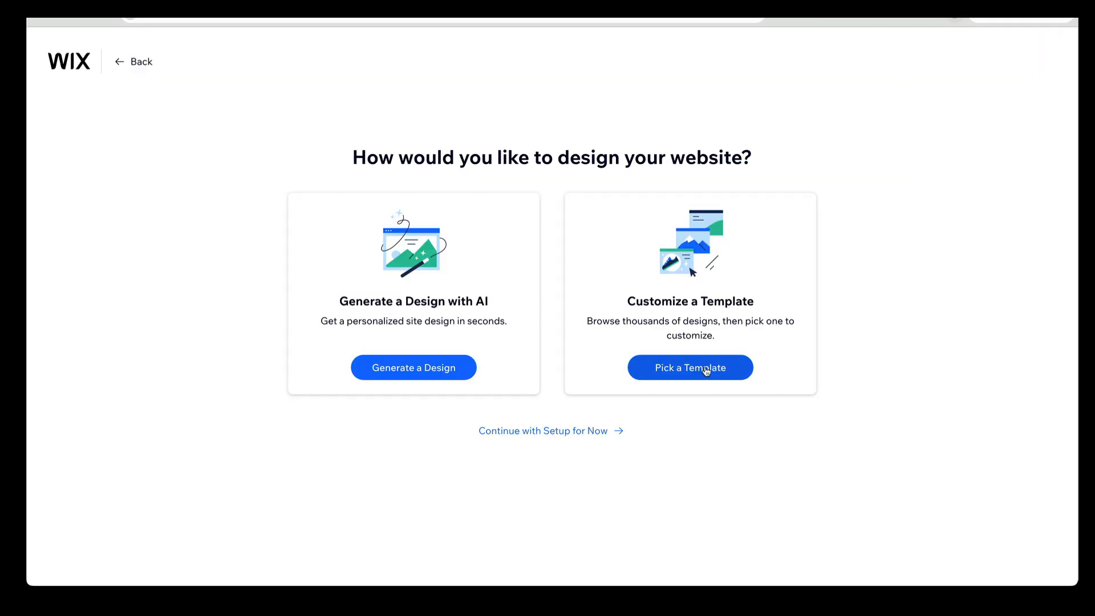
{"action": "left_click", "coordinate": [707, 372]}
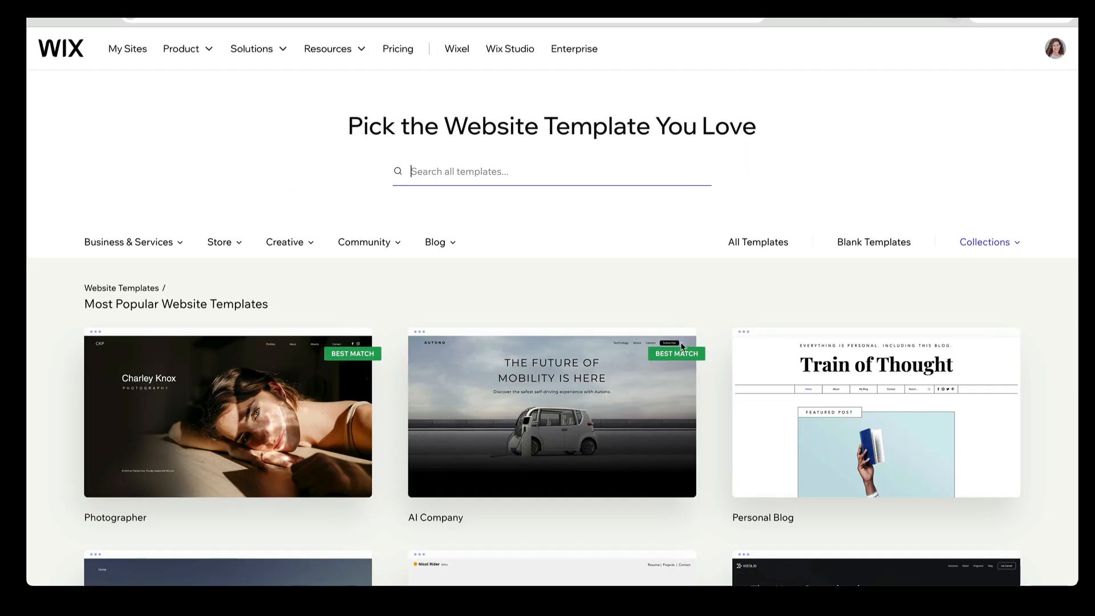
{"action": "scroll", "coordinate": [887, 249], "scroll_direction": "up", "scroll_amount": 5}
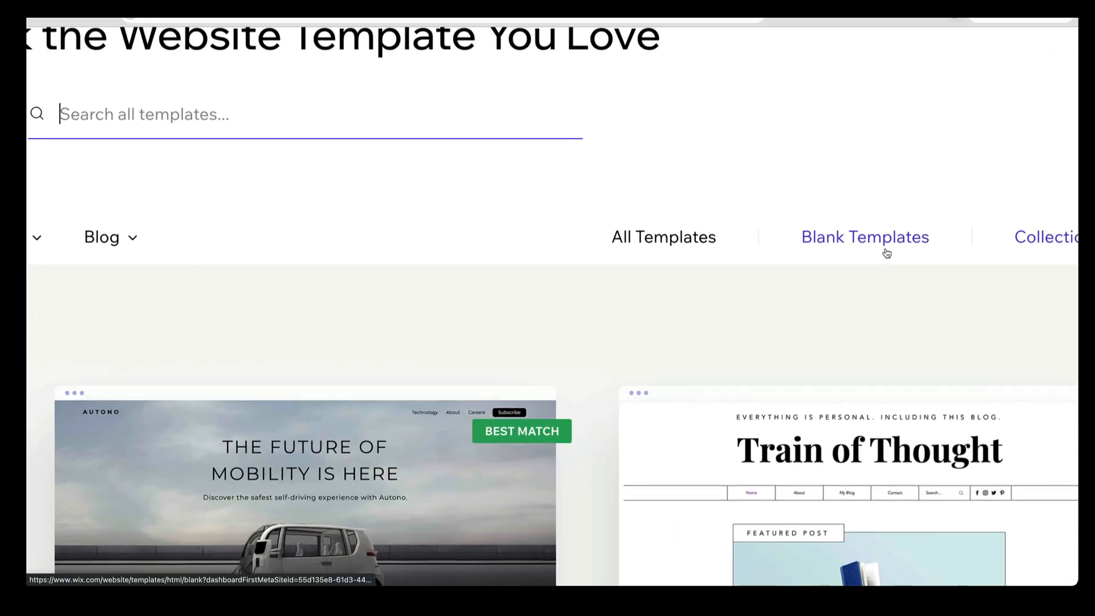
{"action": "left_click", "coordinate": [885, 242]}
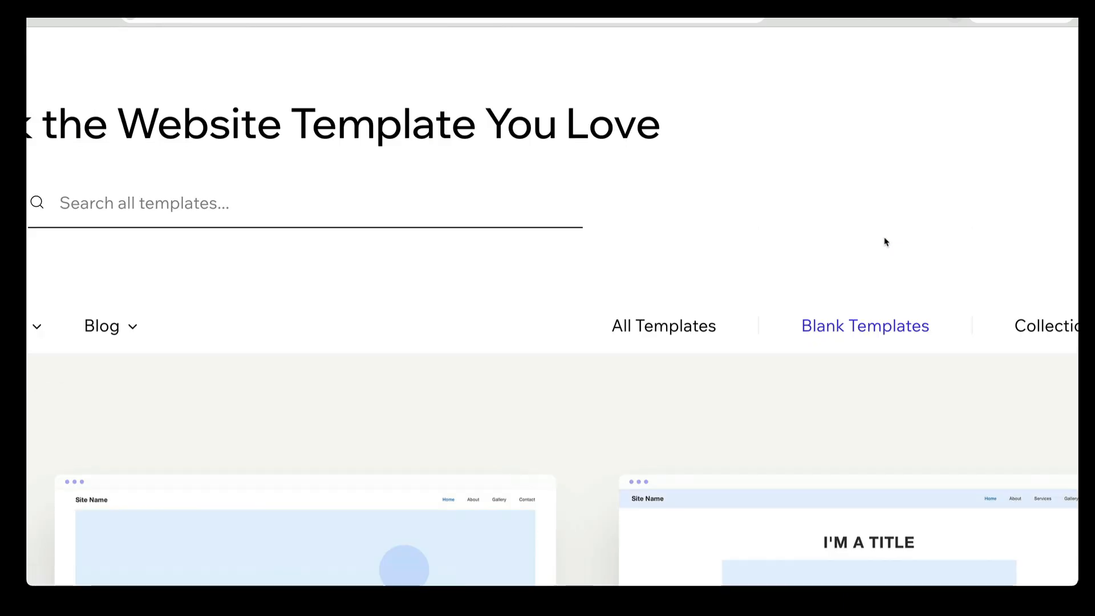
{"action": "scroll", "coordinate": [885, 244], "scroll_direction": "down", "scroll_amount": 5}
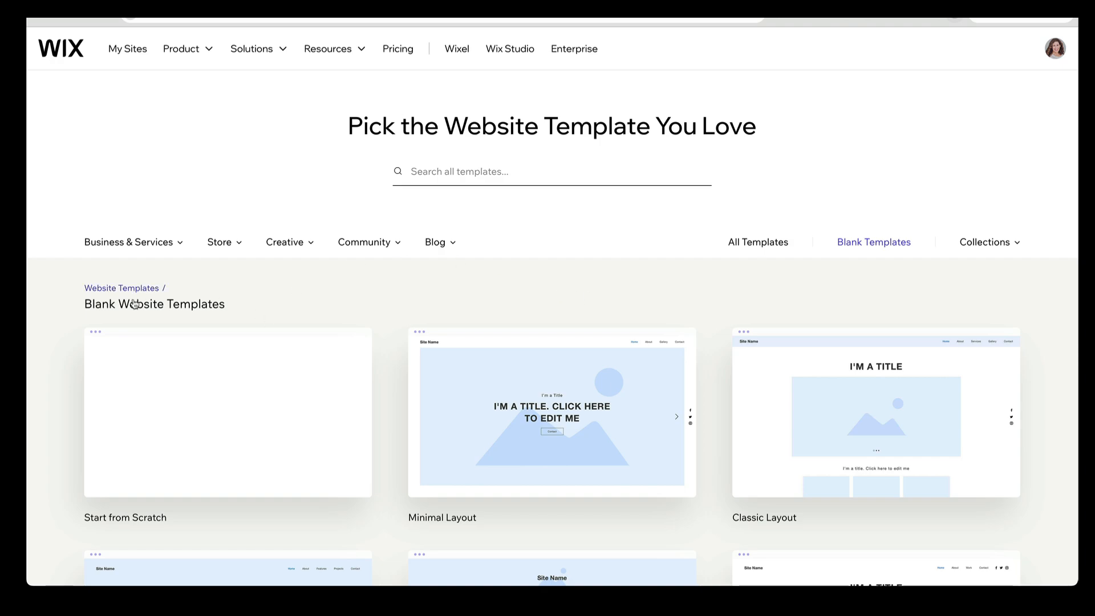
{"action": "mouse_move", "coordinate": [121, 496]}
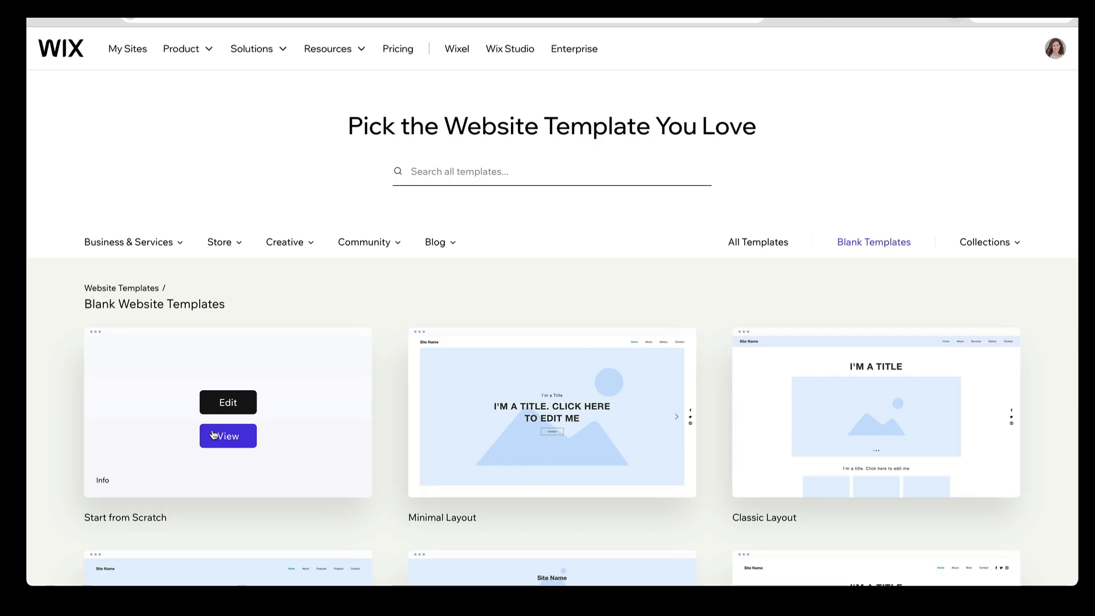
{"action": "left_click", "coordinate": [217, 409]}
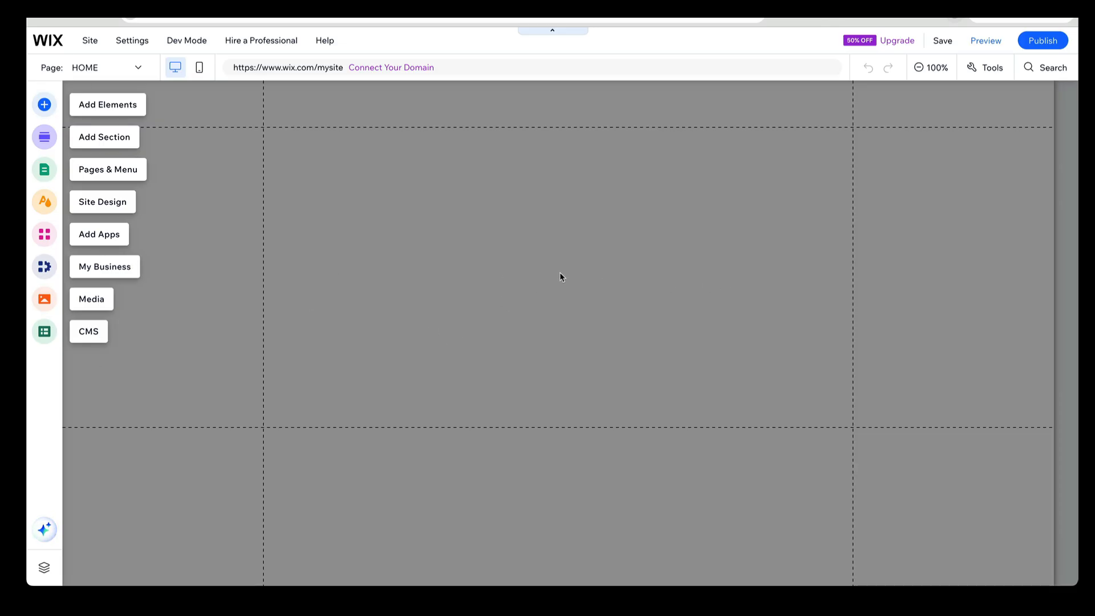
Add the black-outlined horizontal menu with the black-filled active item to the right part of the page header
{"action": "left_click", "coordinate": [573, 110]}
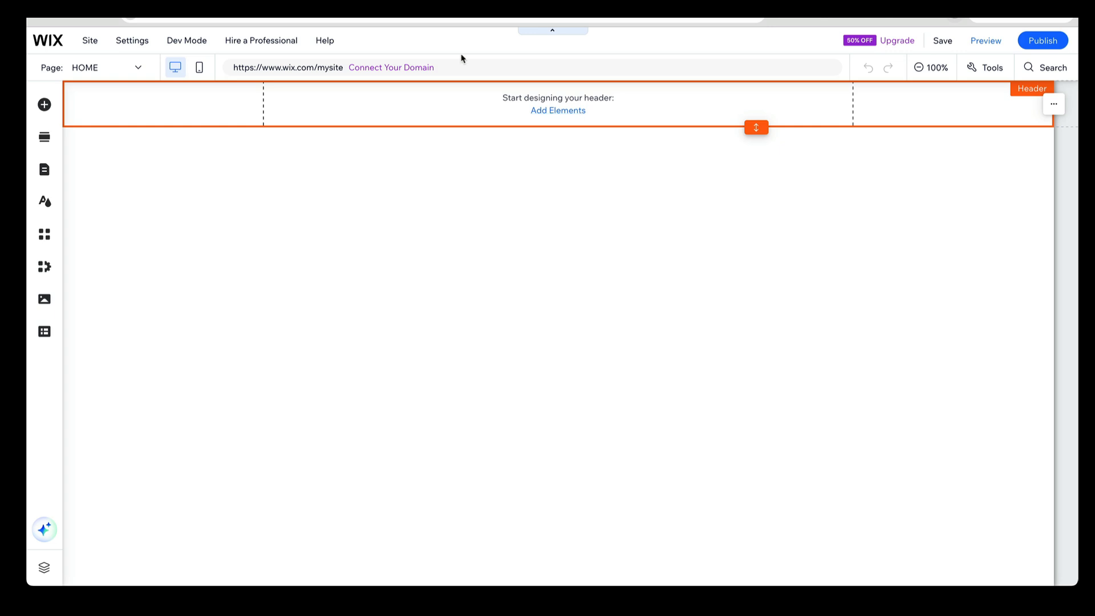
{"action": "left_click", "coordinate": [550, 111]}
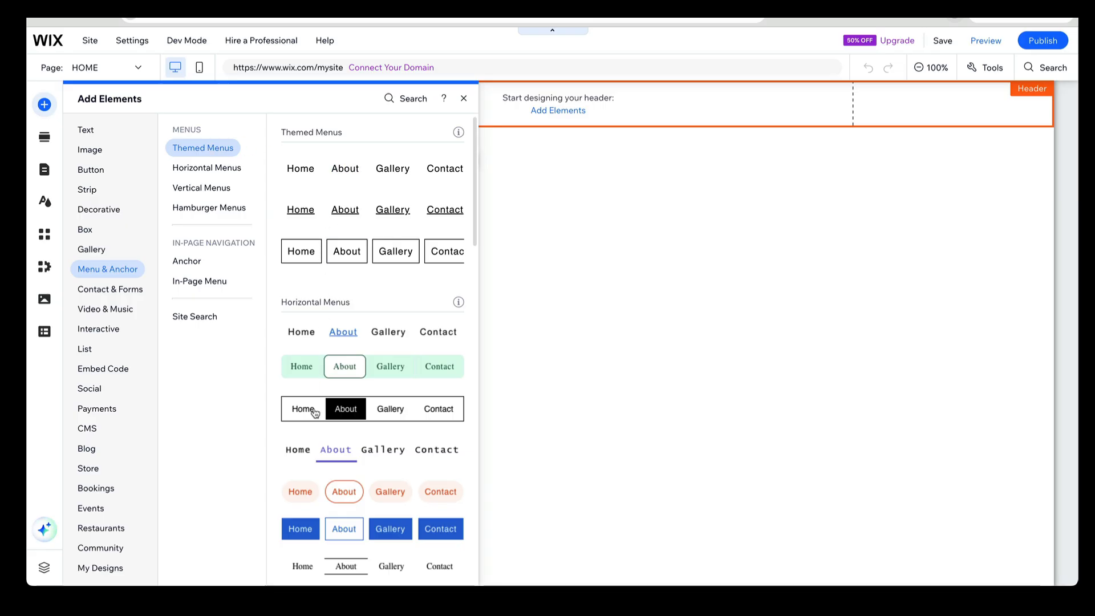
{"action": "left_click_drag", "start_coordinate": [317, 410], "coordinate": [674, 100]}
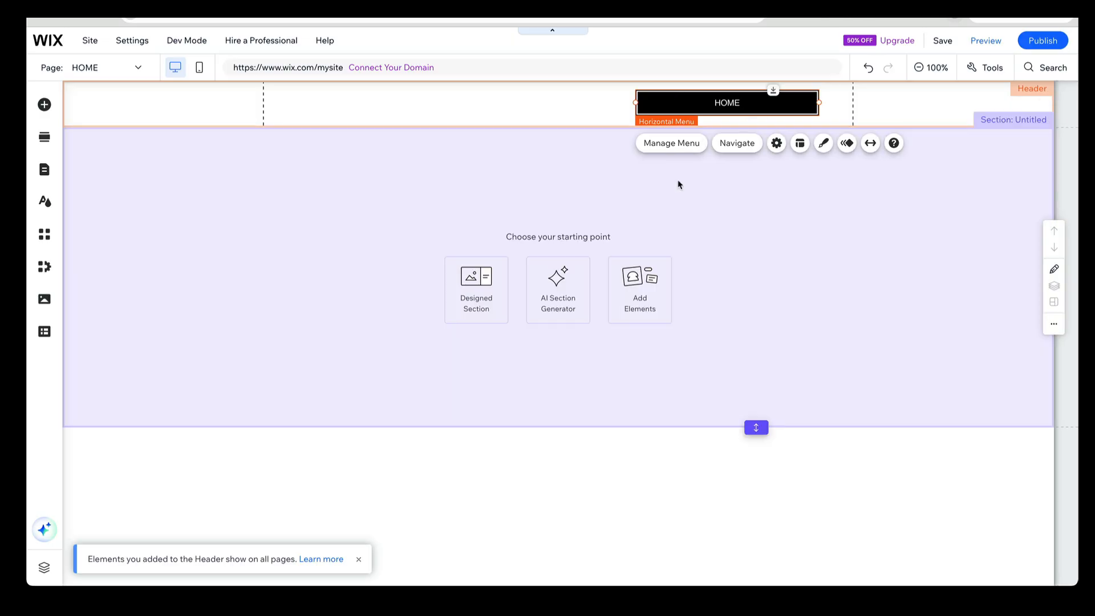
{"action": "left_click", "coordinate": [679, 183]}
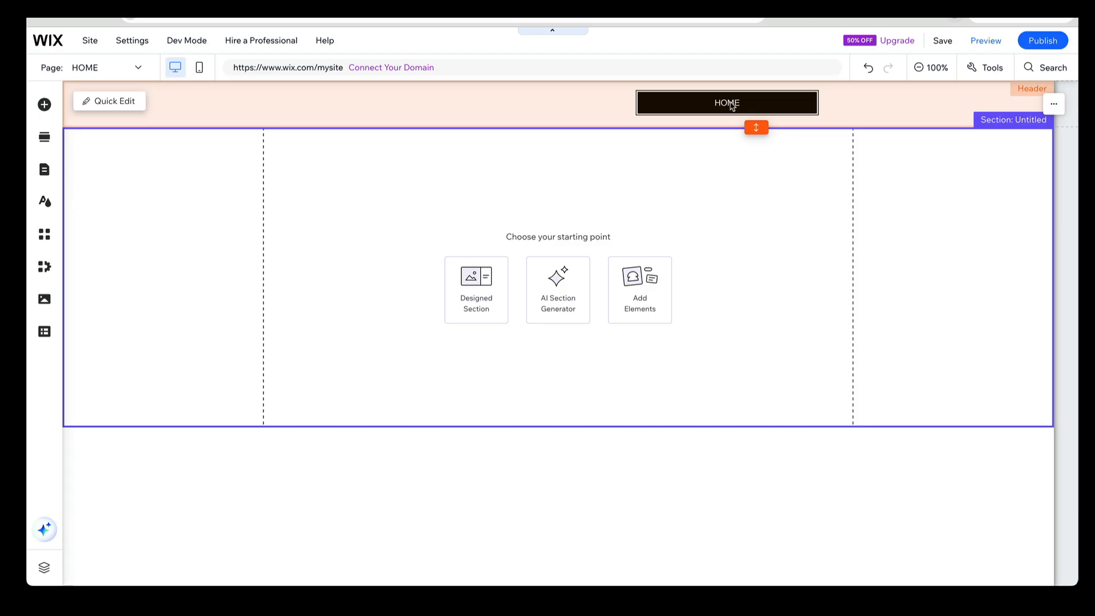
Rename the HOME page in the site menu as Works
{"action": "left_click", "coordinate": [140, 69]}
{"action": "left_click", "coordinate": [62, 94]}
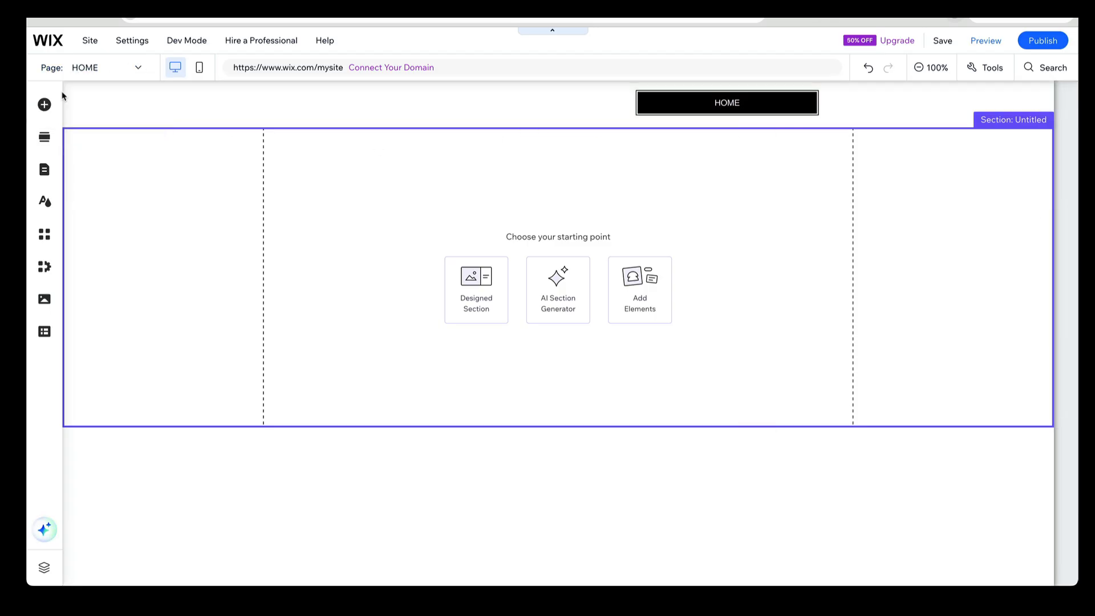
{"action": "left_click", "coordinate": [48, 170]}
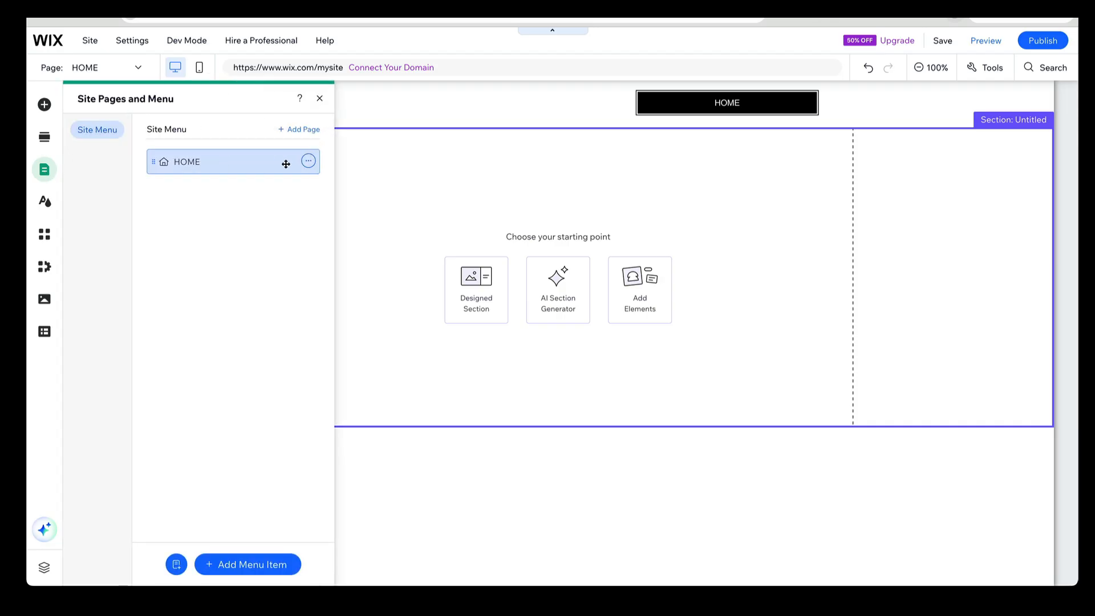
{"action": "left_click", "coordinate": [307, 162]}
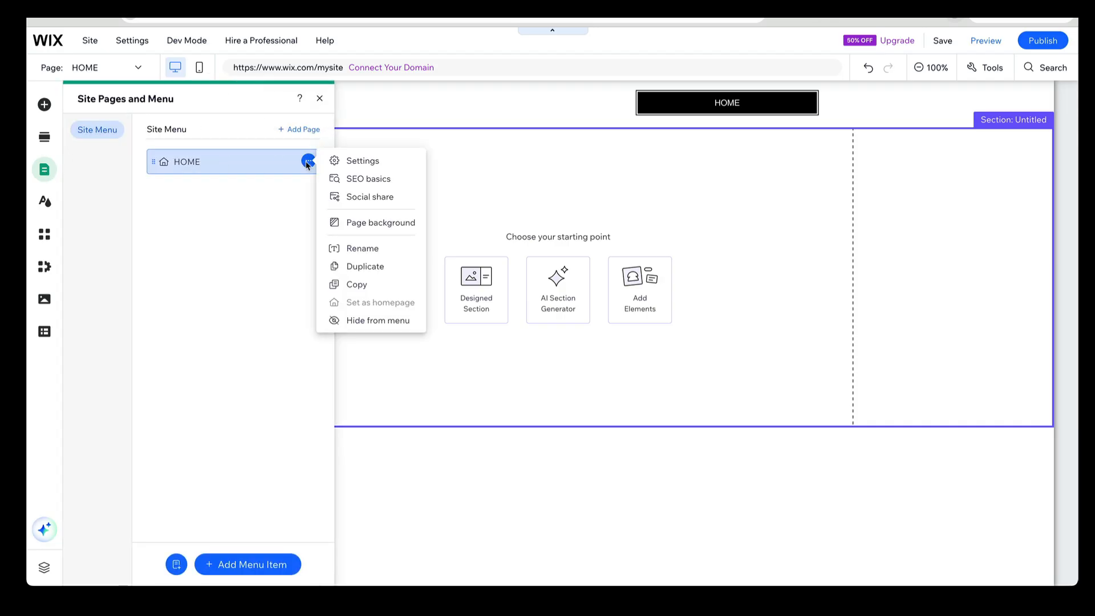
{"action": "left_click", "coordinate": [334, 249]}
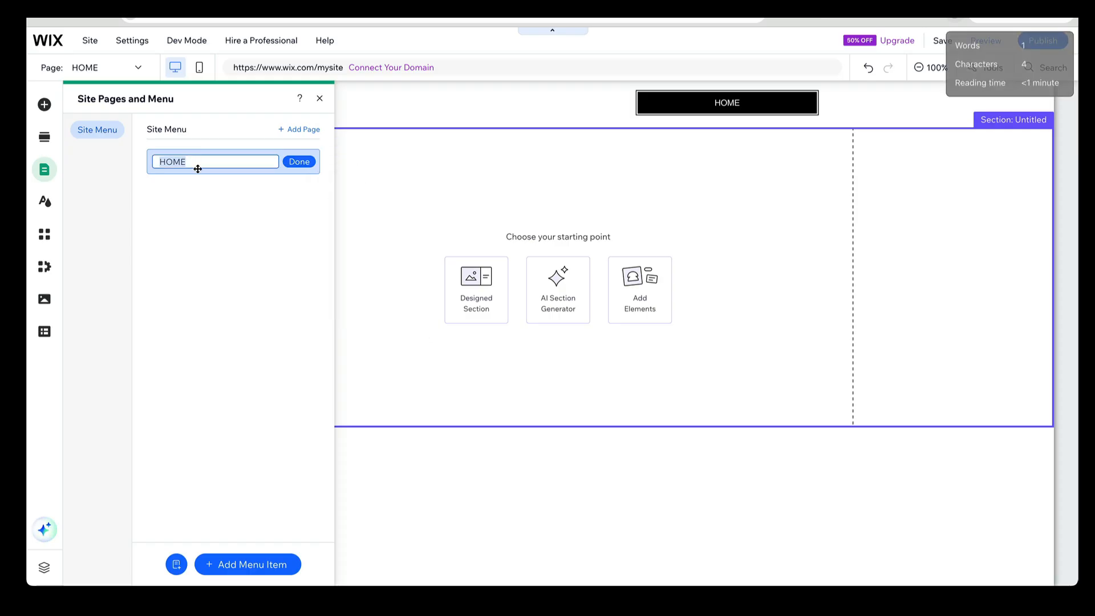
{"action": "type", "text": "Works"}
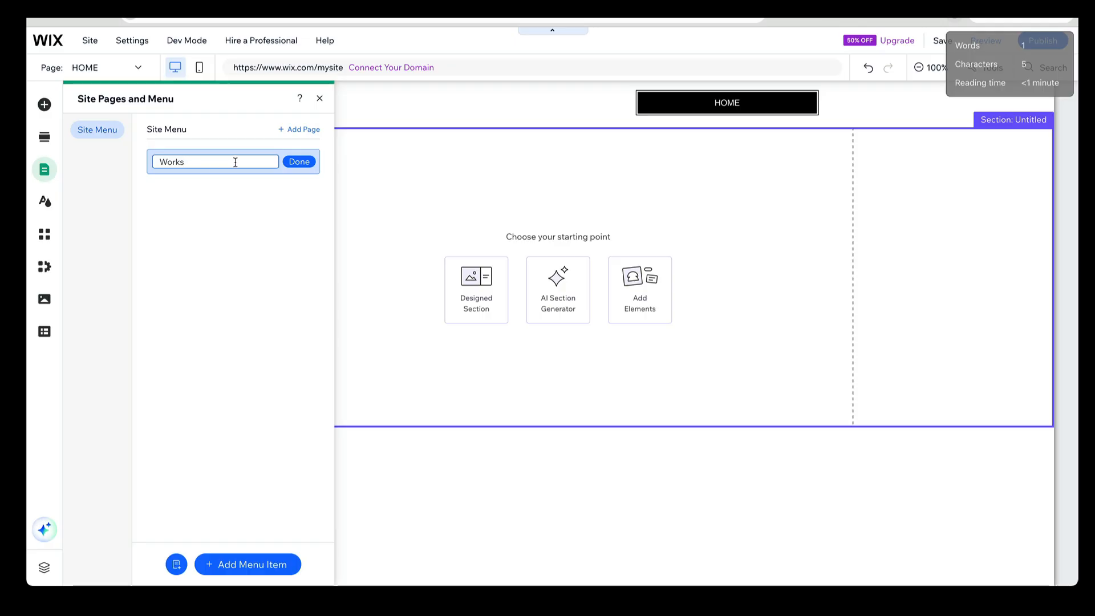
{"action": "left_click", "coordinate": [302, 163]}
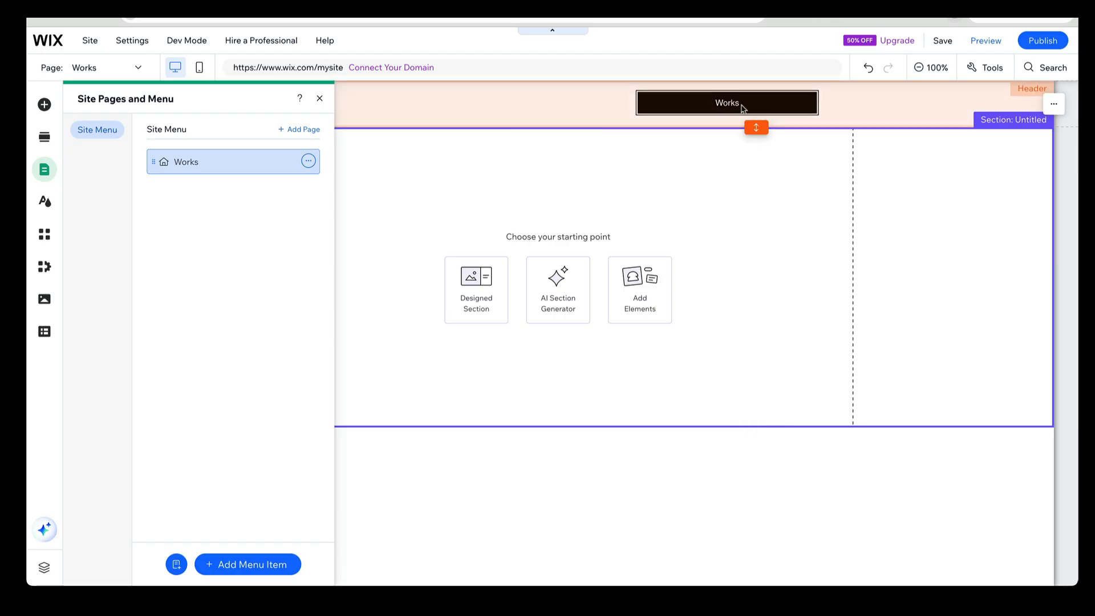
Add a blank page to the site menu and name it About
{"action": "left_click", "coordinate": [314, 131]}
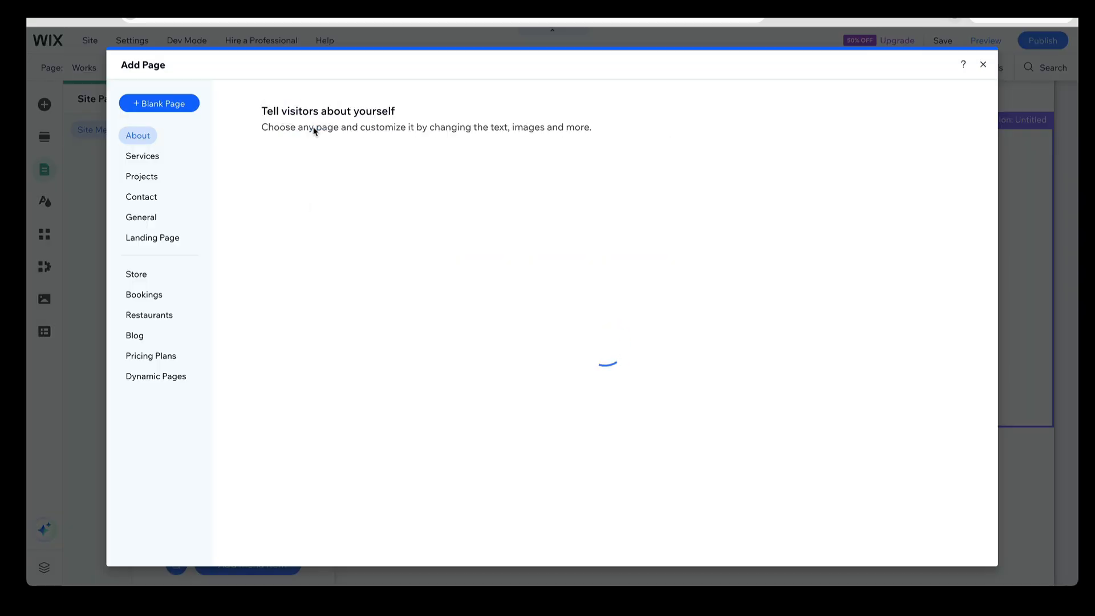
{"action": "left_click", "coordinate": [175, 109]}
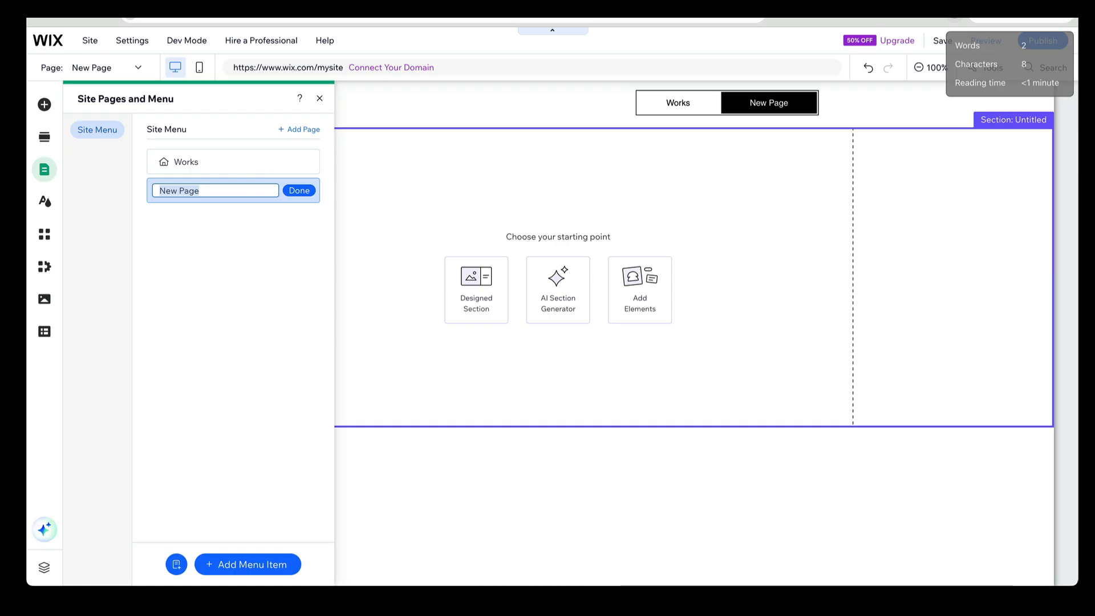
{"action": "type", "text": "About"}
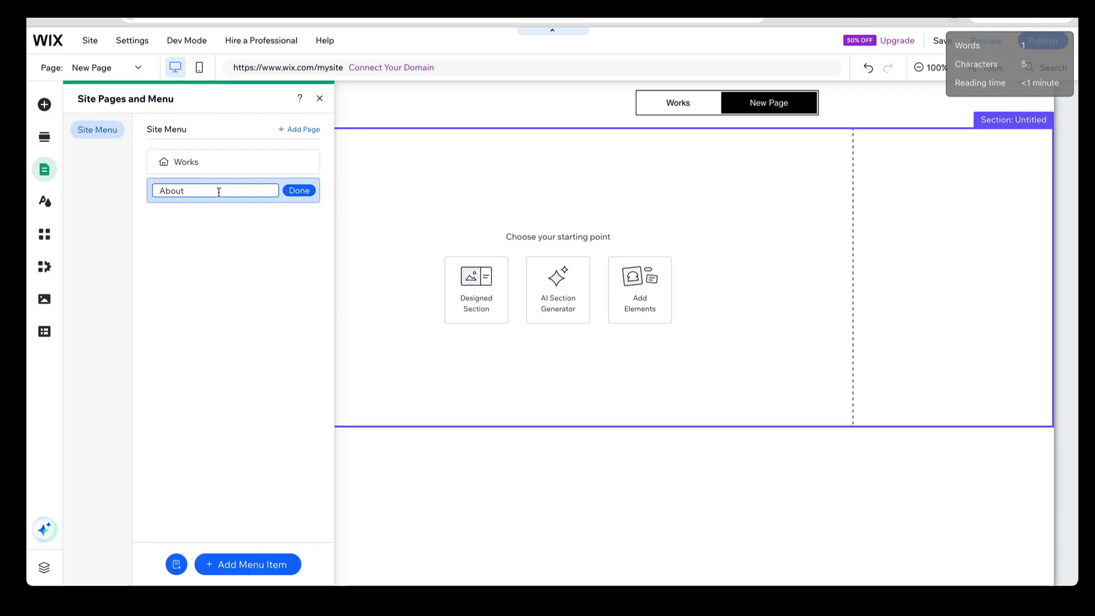
{"action": "left_click", "coordinate": [308, 191]}
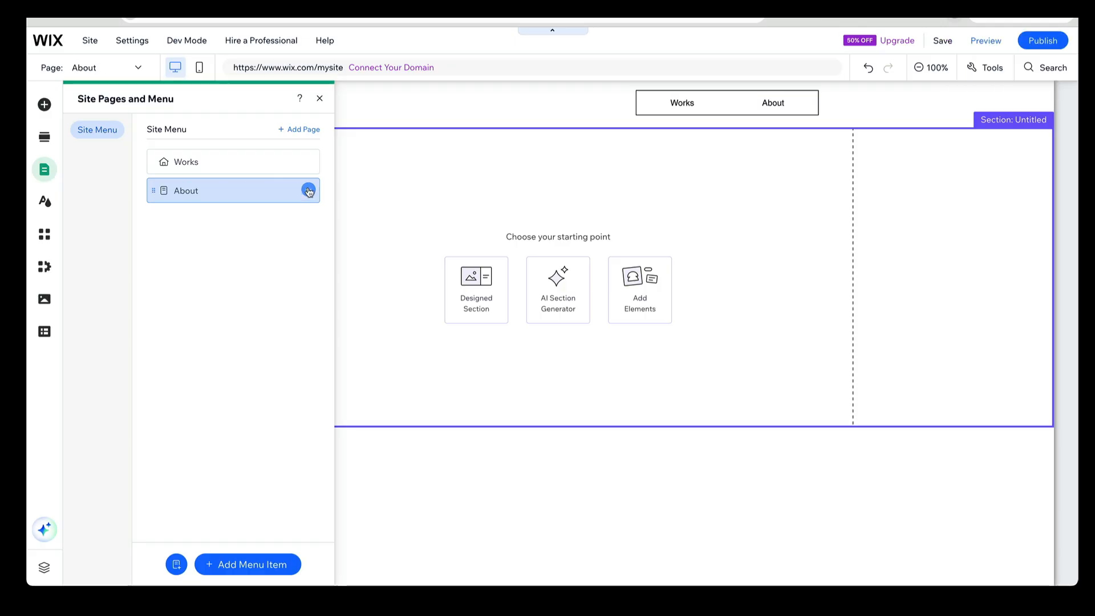
Add a contact page from the Basic contact template and dismiss the domain selection prompt
{"action": "left_click", "coordinate": [311, 130]}
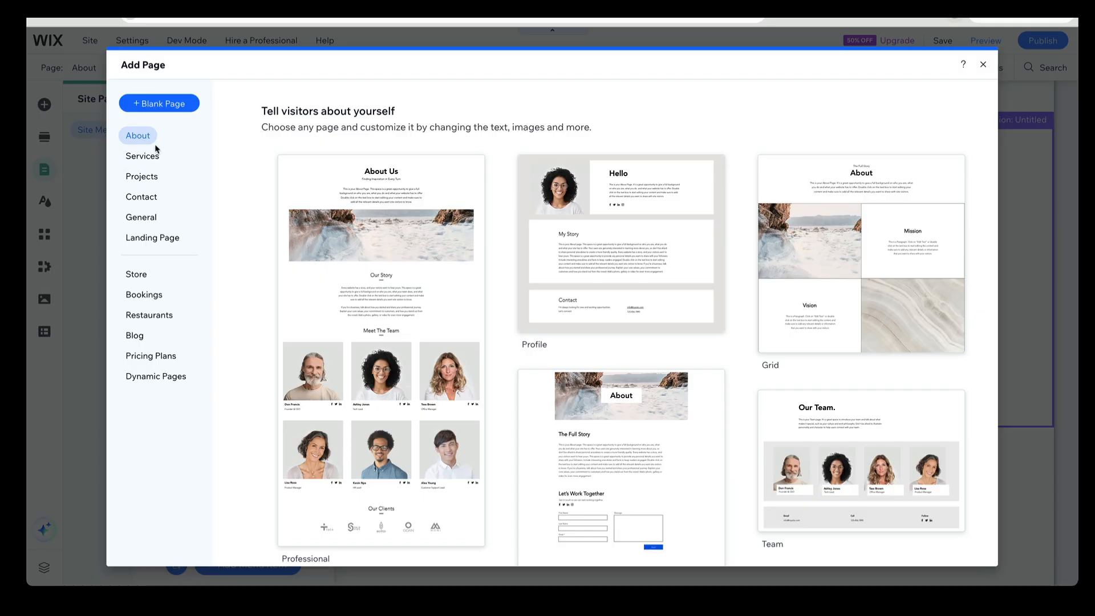
{"action": "left_click", "coordinate": [153, 196]}
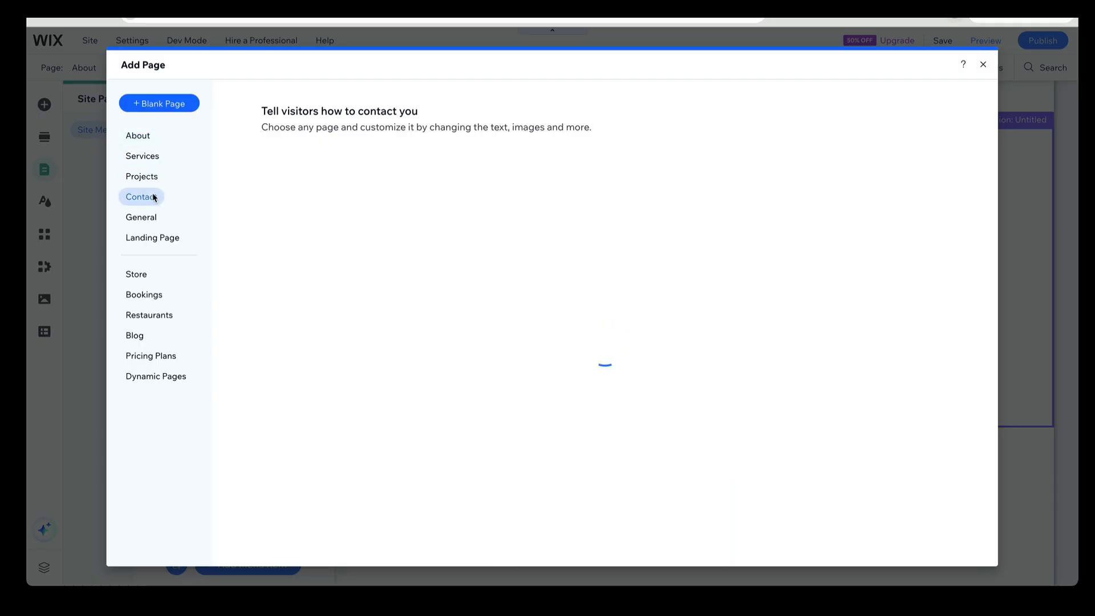
{"action": "mouse_move", "coordinate": [379, 228]}
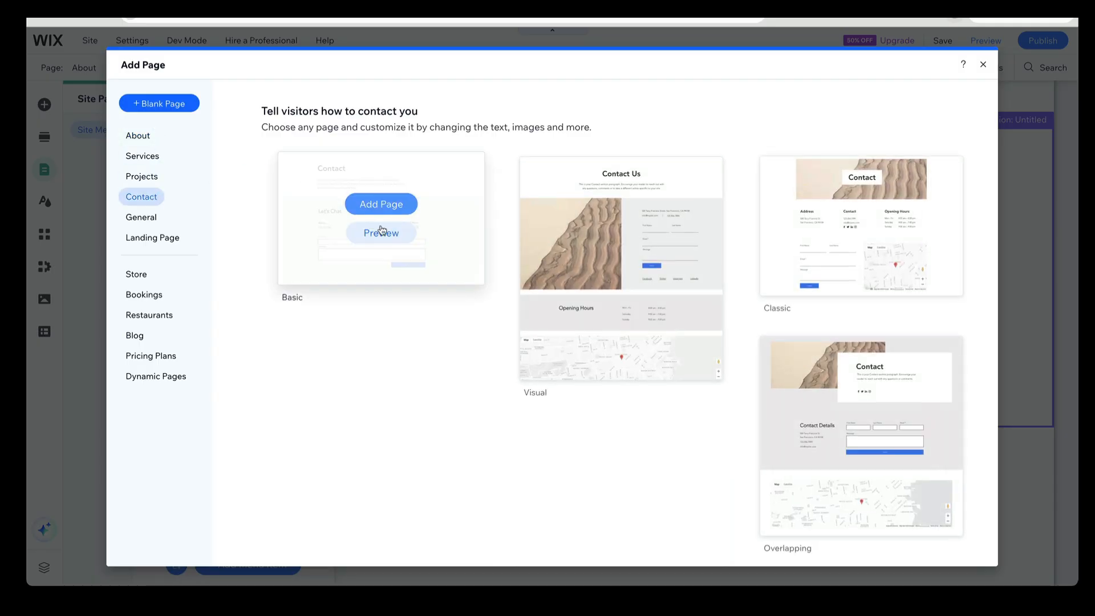
{"action": "left_click", "coordinate": [380, 204]}
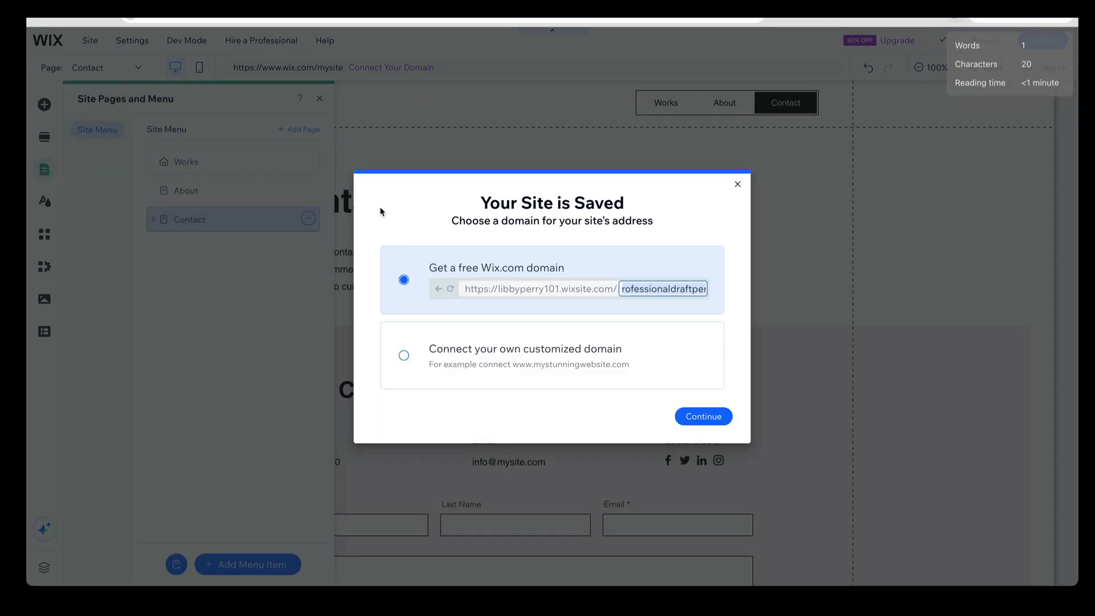
{"action": "left_click", "coordinate": [737, 184]}
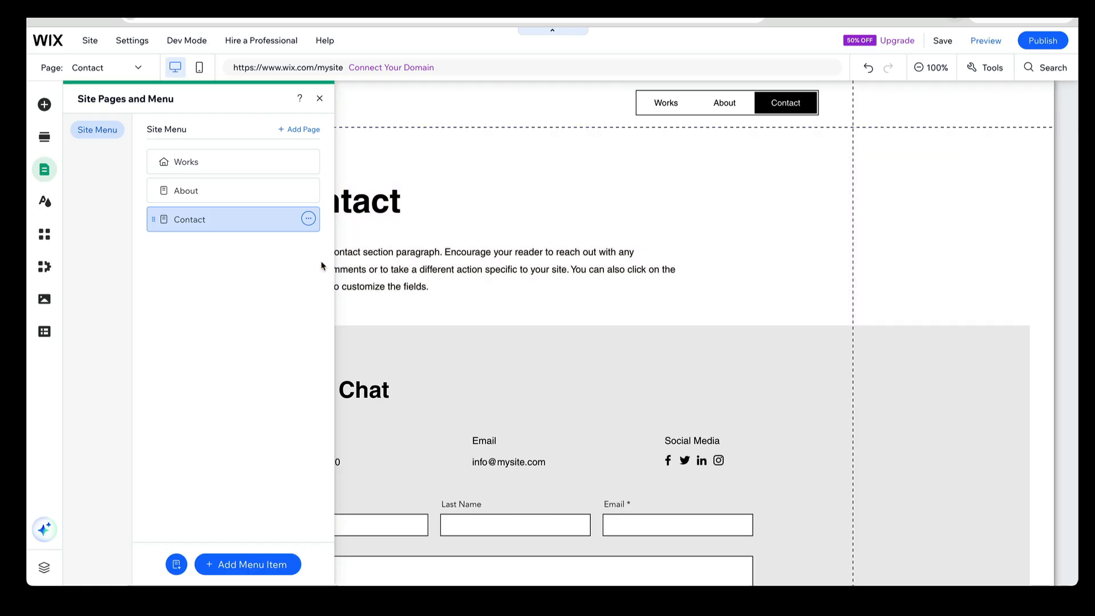
Replace the paragraph under the Contact heading with "Reach out to collaborate!"
{"action": "left_click", "coordinate": [428, 311]}
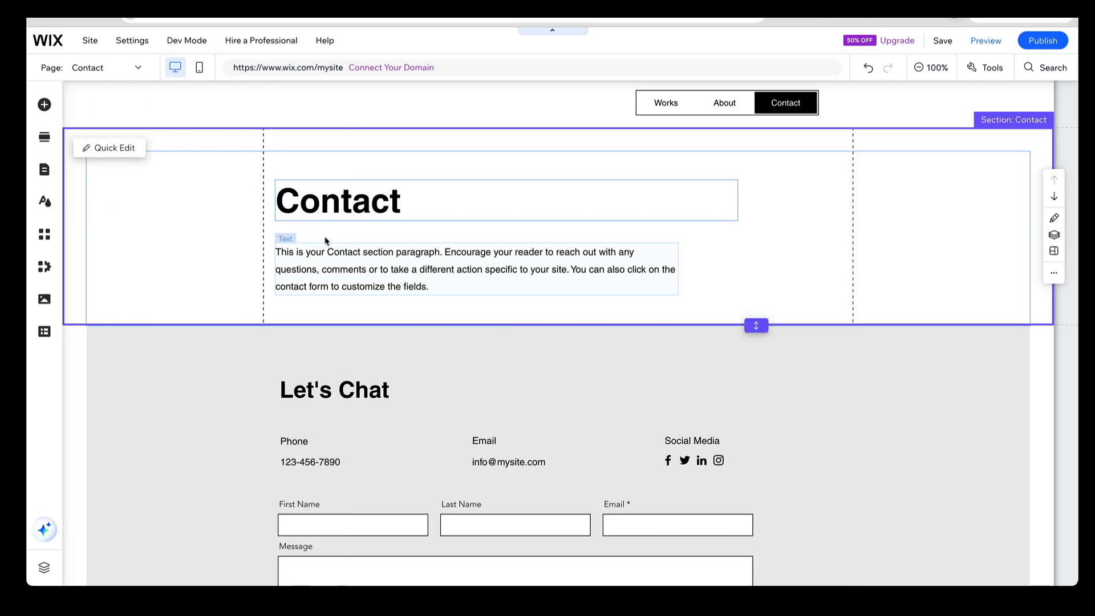
{"action": "left_click", "coordinate": [398, 251]}
{"action": "double_click", "coordinate": [399, 251]}
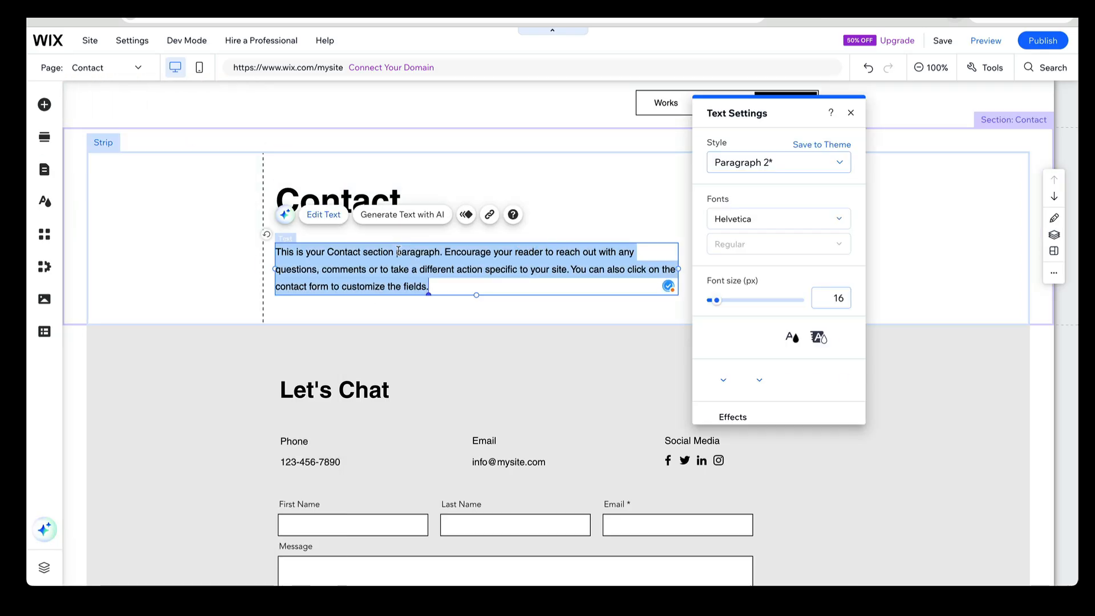
{"action": "type", "text": "Rea"}
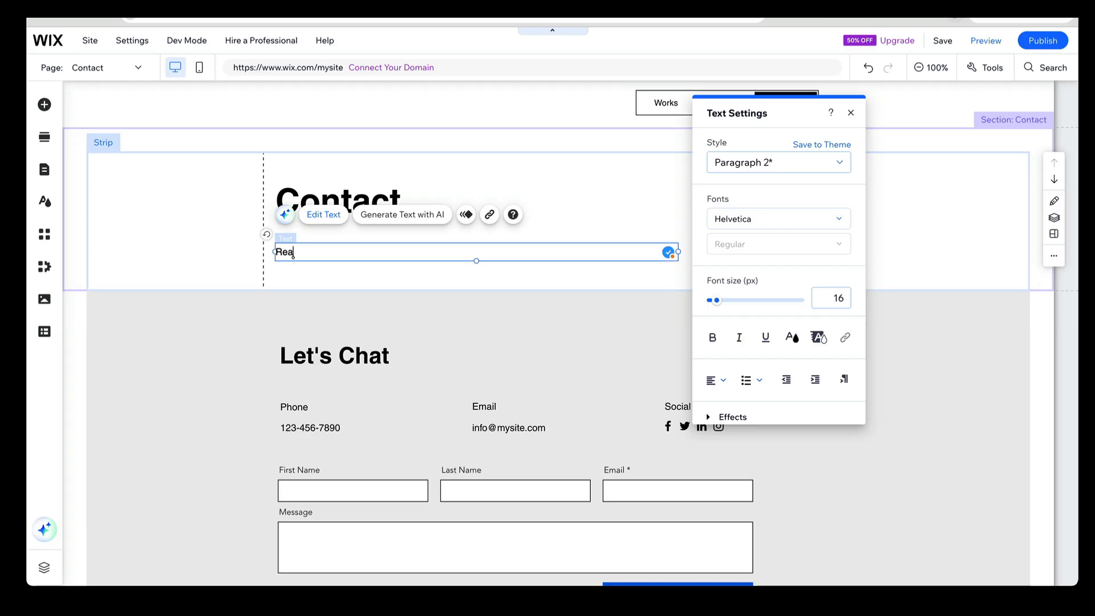
{"action": "type", "text": "ch out to collaborate"}
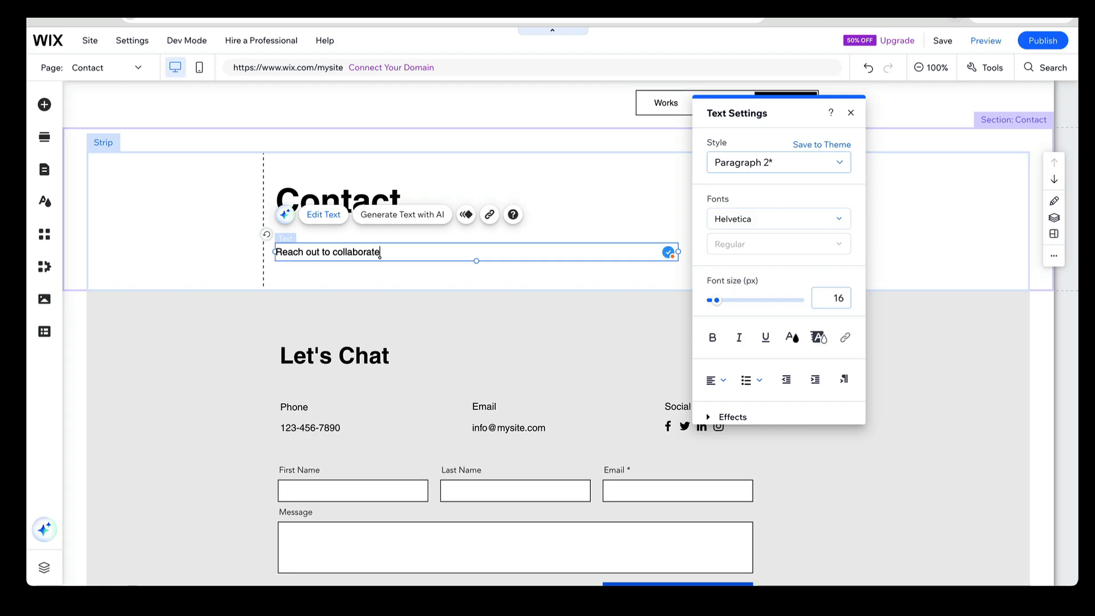
{"action": "type", "text": "!"}
{"action": "left_click", "coordinate": [459, 269]}
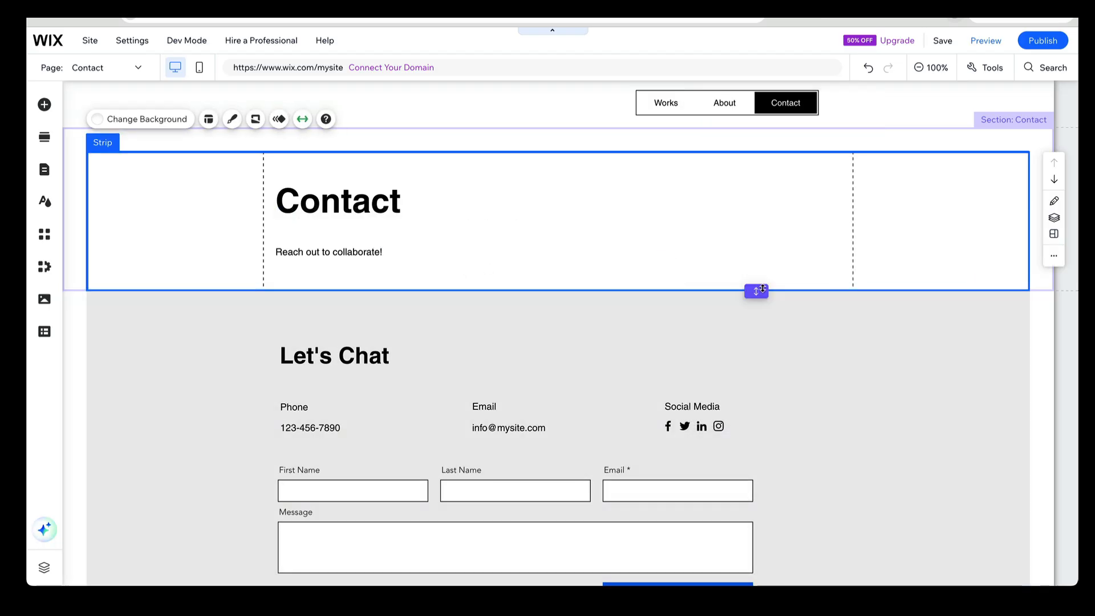
Shorten the section holding the Contact heading slightly to trim the empty space below its text
{"action": "left_click", "coordinate": [756, 291]}
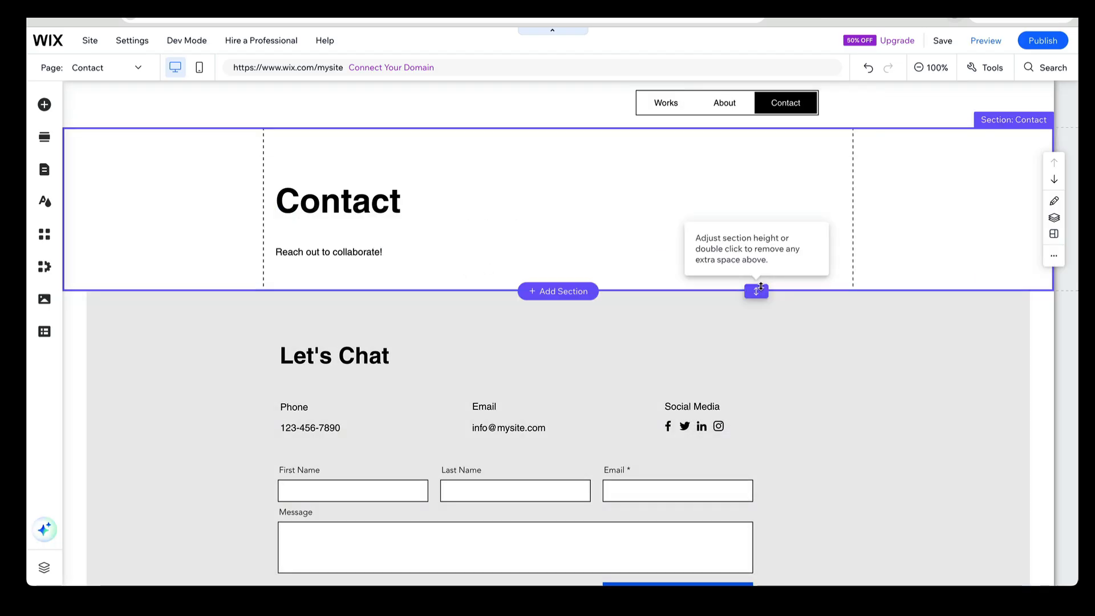
{"action": "mouse_move", "coordinate": [759, 265]}
{"action": "left_mouse_down"}
{"action": "mouse_move", "coordinate": [757, 257]}
{"action": "mouse_move", "coordinate": [757, 286]}
{"action": "left_mouse_up"}
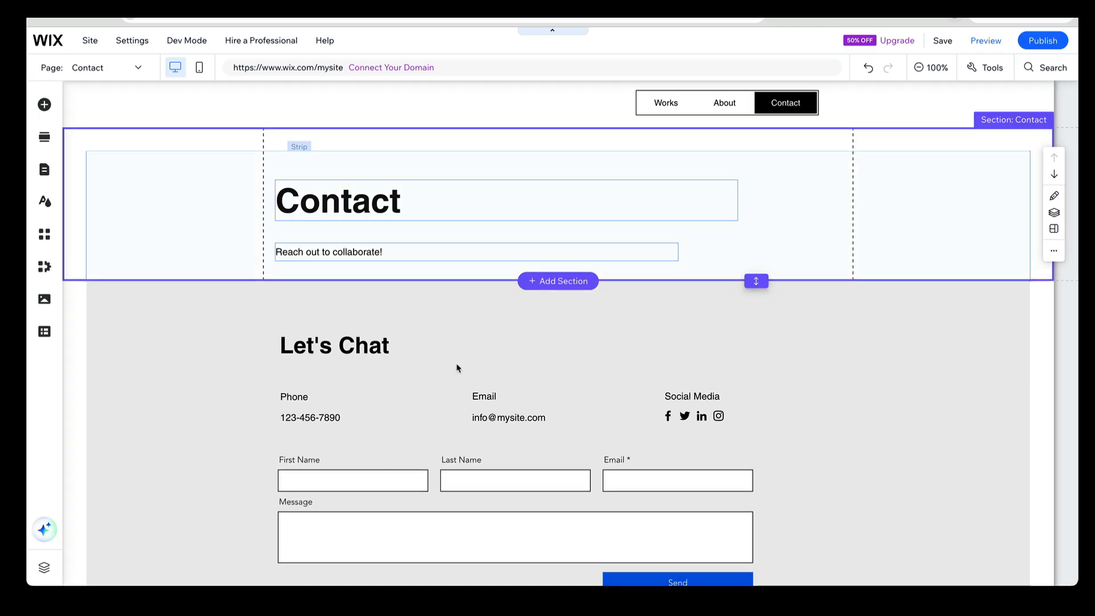
{"action": "left_click", "coordinate": [403, 377]}
Delete the placeholder phone number and its Phone label from the Let's Chat section
{"action": "left_click", "coordinate": [316, 421]}
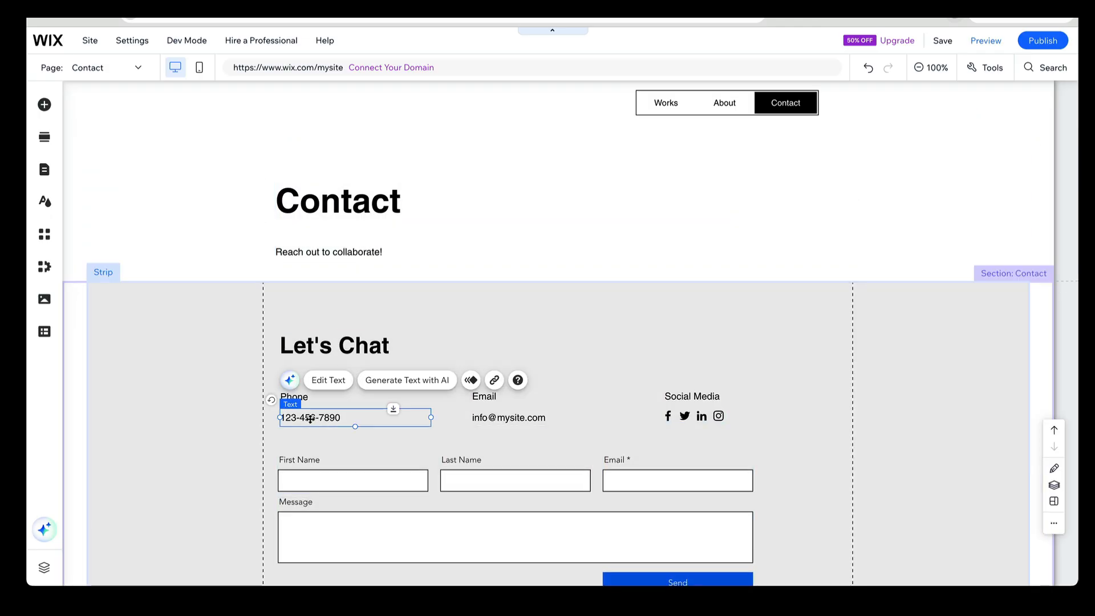
{"action": "key", "text": "Delete"}
{"action": "left_click", "coordinate": [293, 397]}
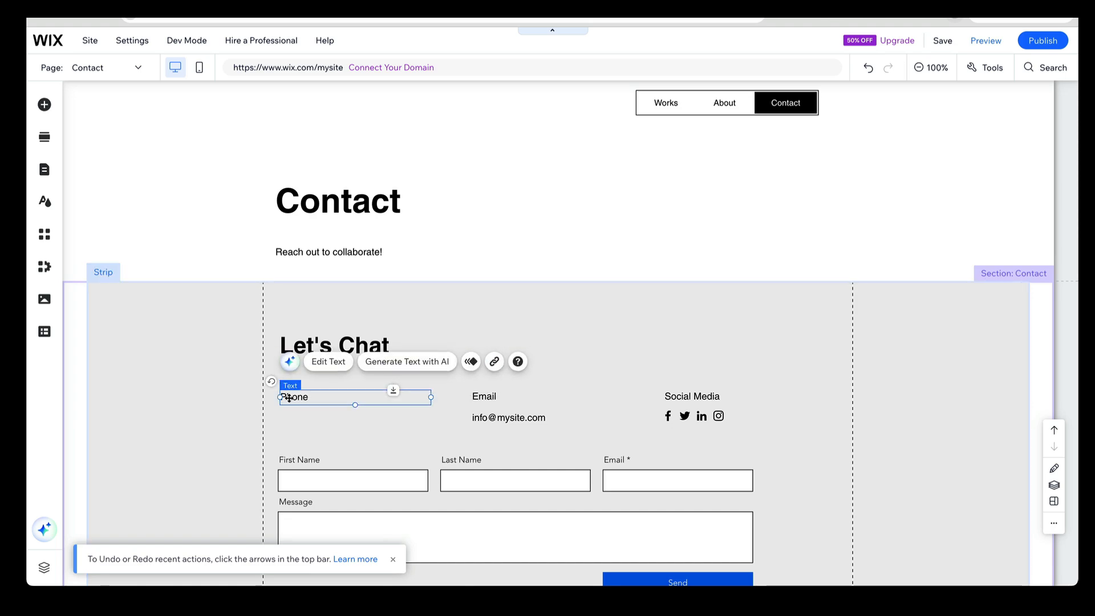
{"action": "key", "text": "Delete"}
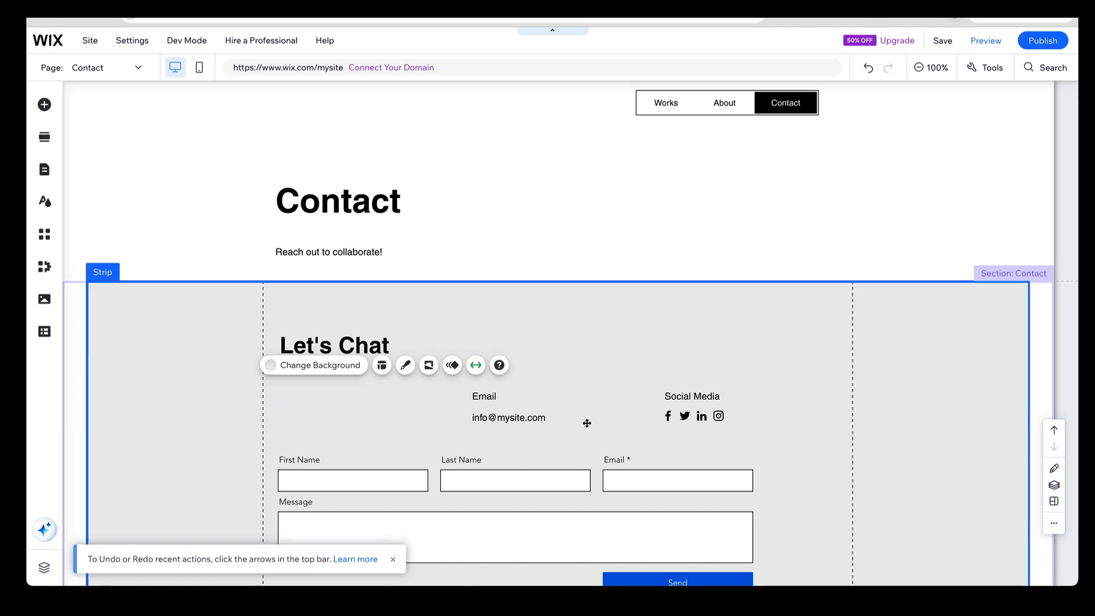
{"action": "left_click", "coordinate": [730, 221]}
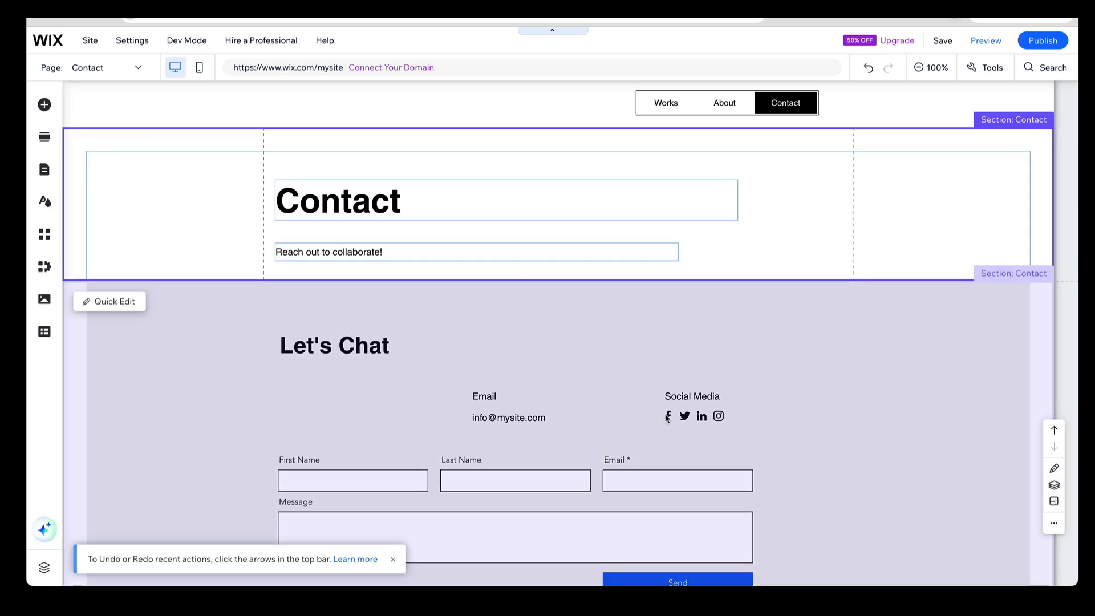
Remove the Twitter and Facebook icons from the social bar under Social Media
{"action": "left_click", "coordinate": [702, 417]}
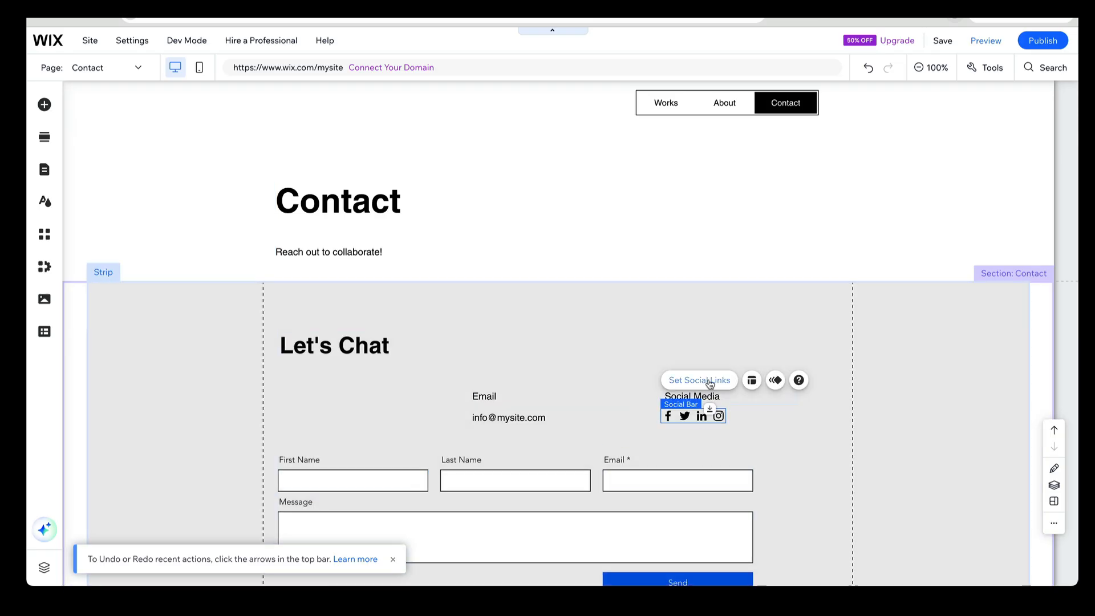
{"action": "left_click", "coordinate": [710, 381]}
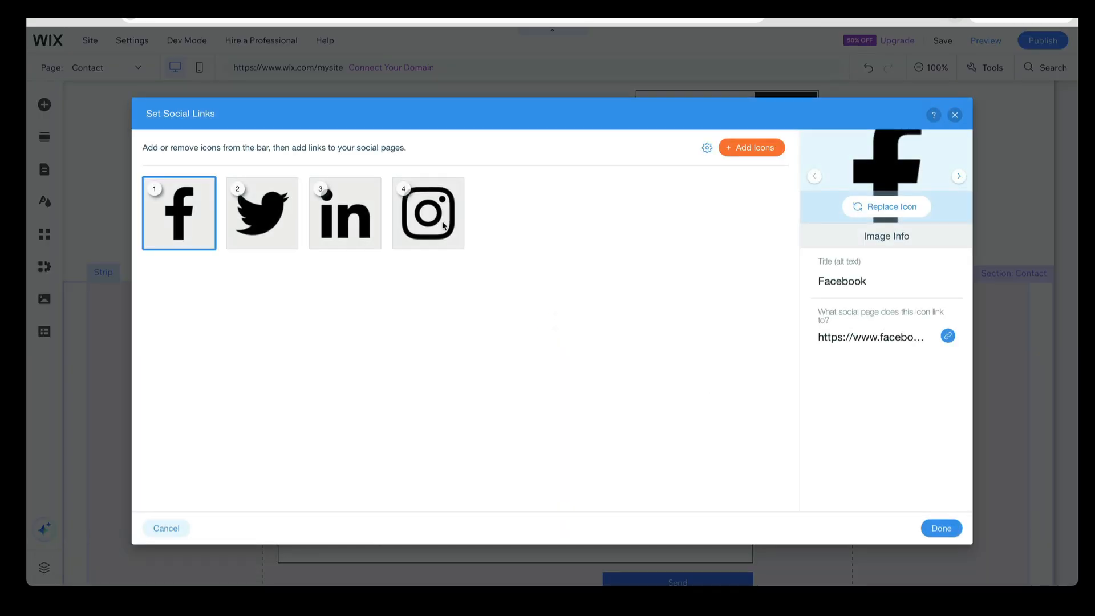
{"action": "mouse_move", "coordinate": [444, 221]}
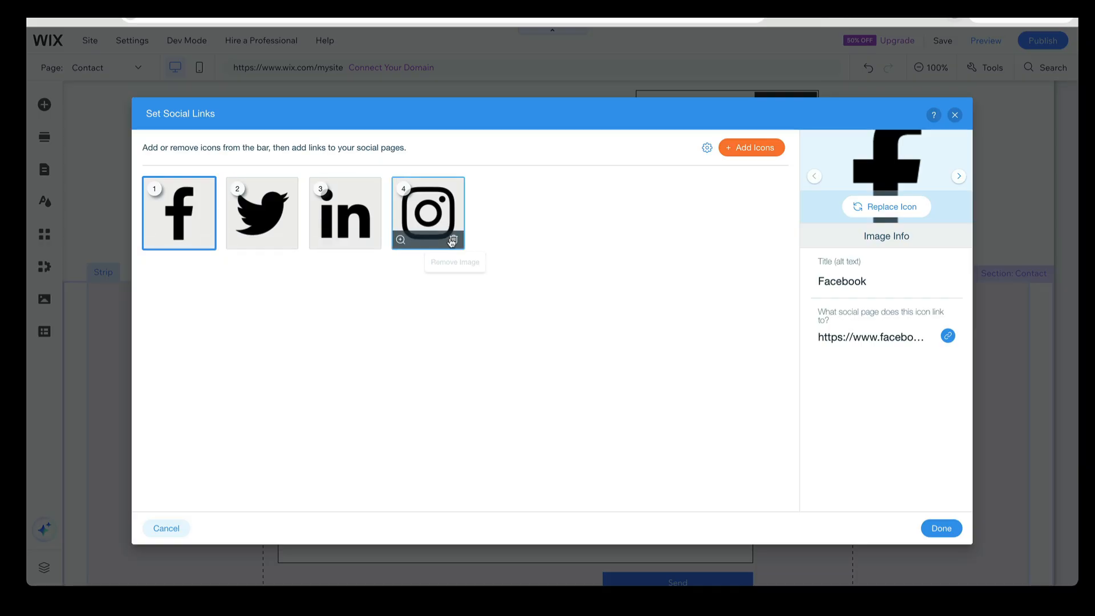
{"action": "left_click", "coordinate": [288, 240]}
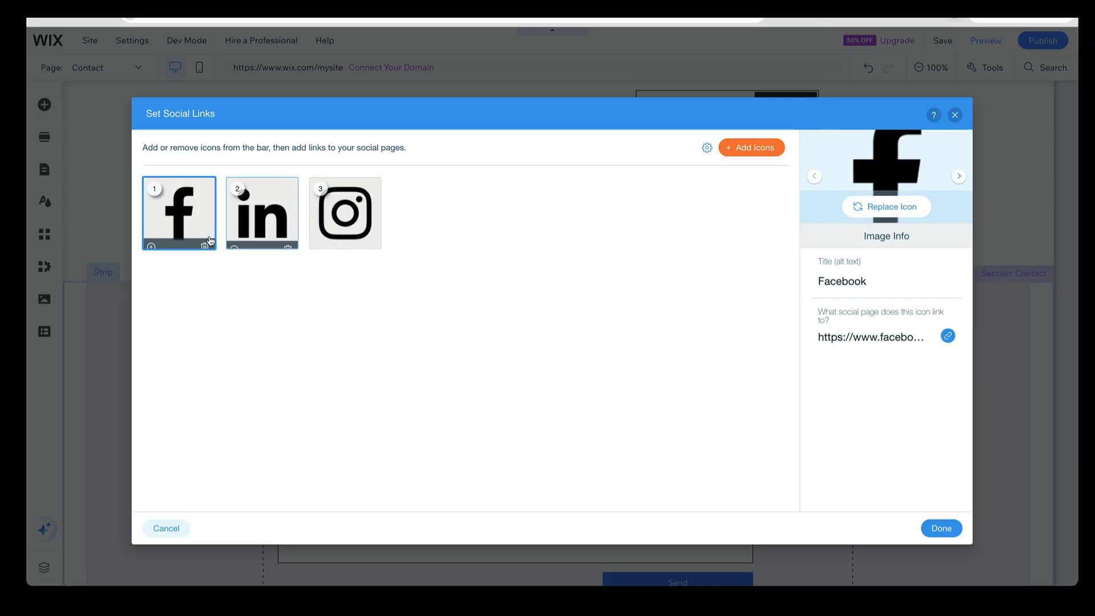
{"action": "left_click", "coordinate": [205, 245]}
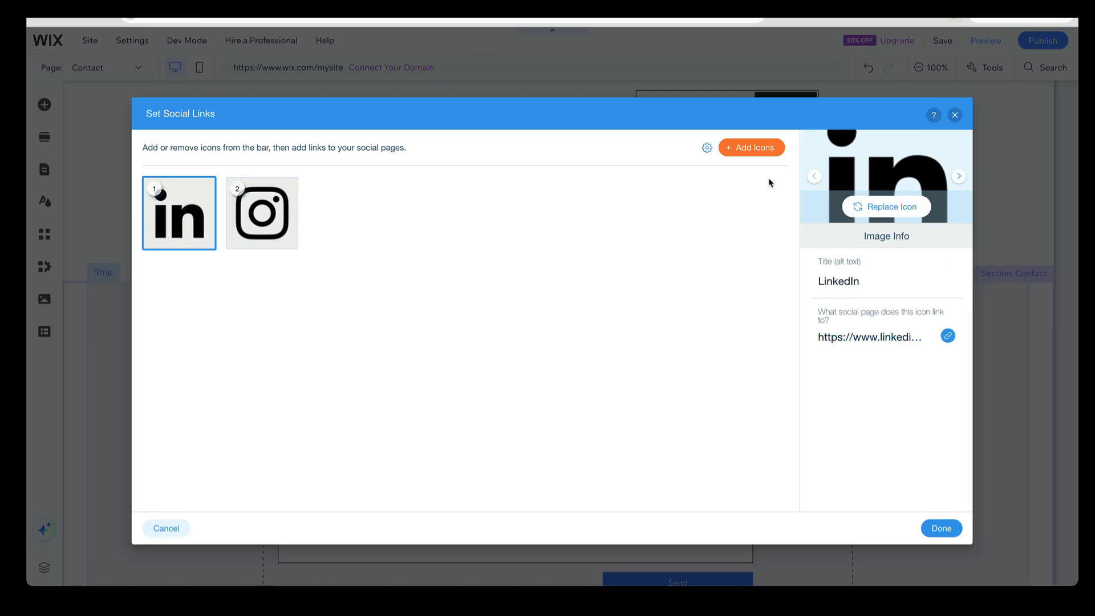
Search the icon library for "Youtube" and add the black rounded-rectangle YouTube icon to the social bar
{"action": "left_click", "coordinate": [762, 147]}
{"action": "left_click", "coordinate": [415, 111]}
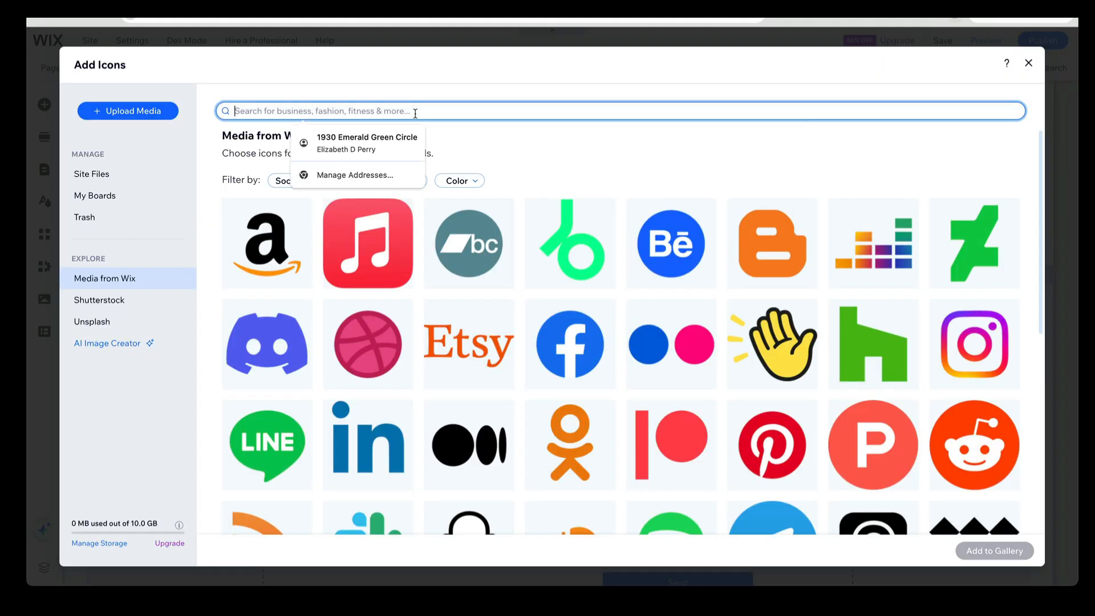
{"action": "type", "text": "Youtube"}
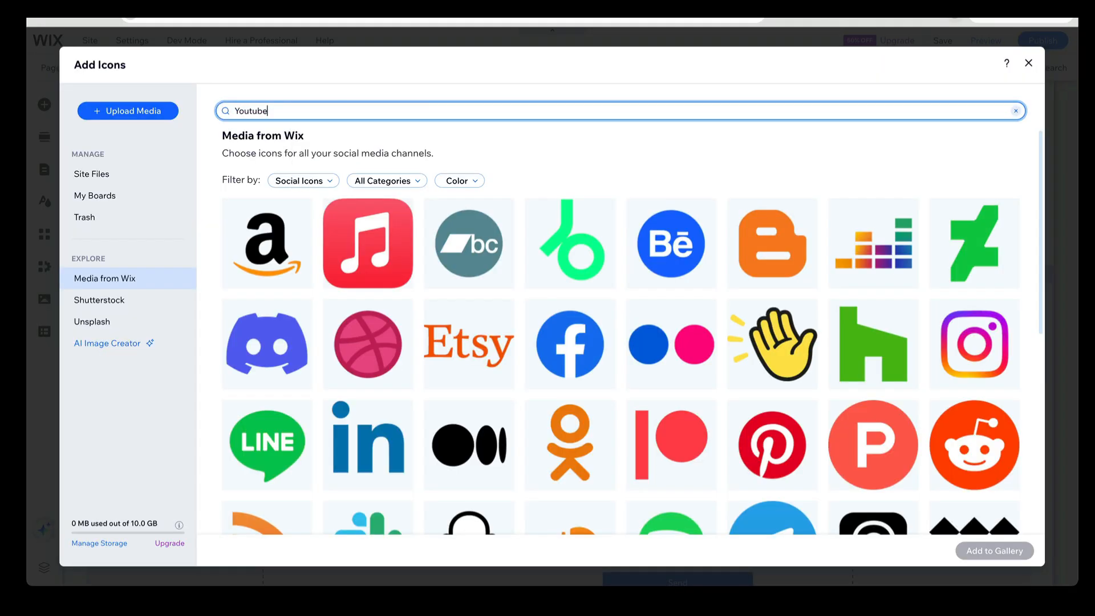
{"action": "key", "text": "Return"}
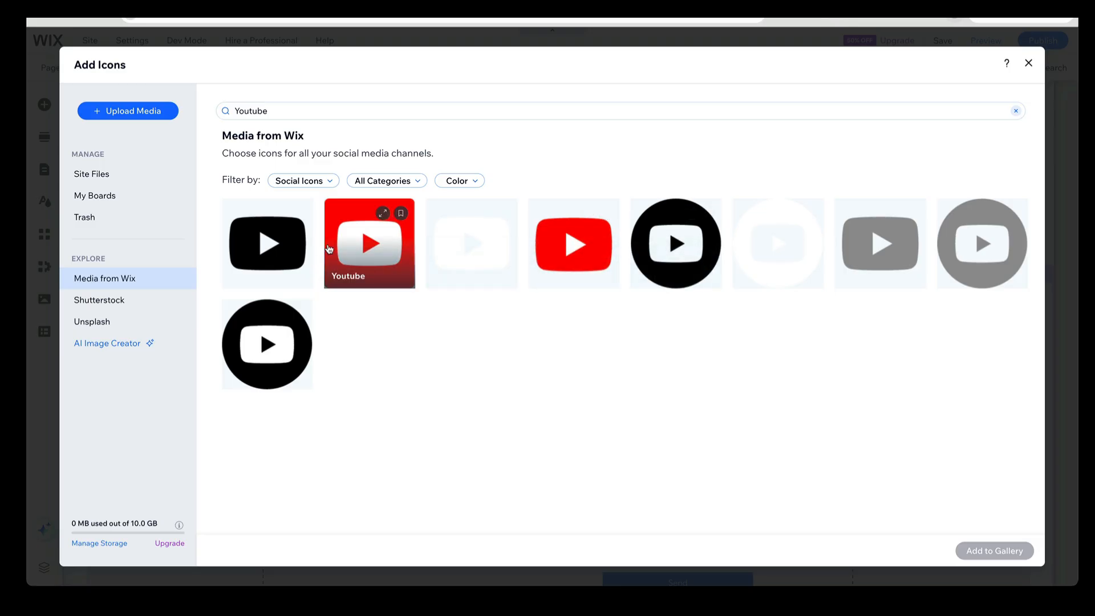
{"action": "left_click", "coordinate": [302, 249]}
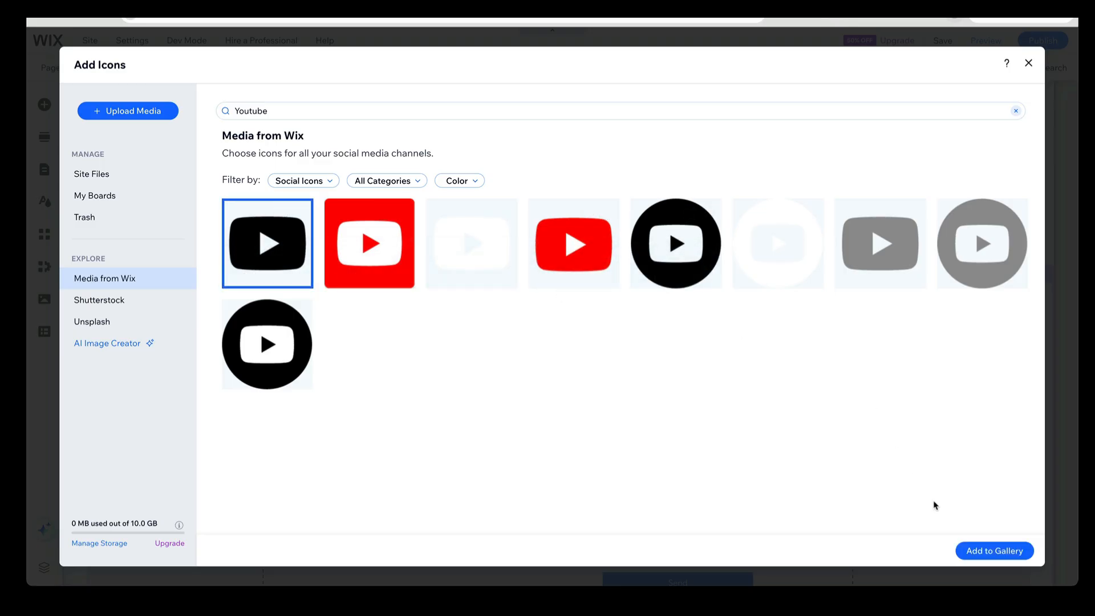
{"action": "left_click", "coordinate": [973, 550]}
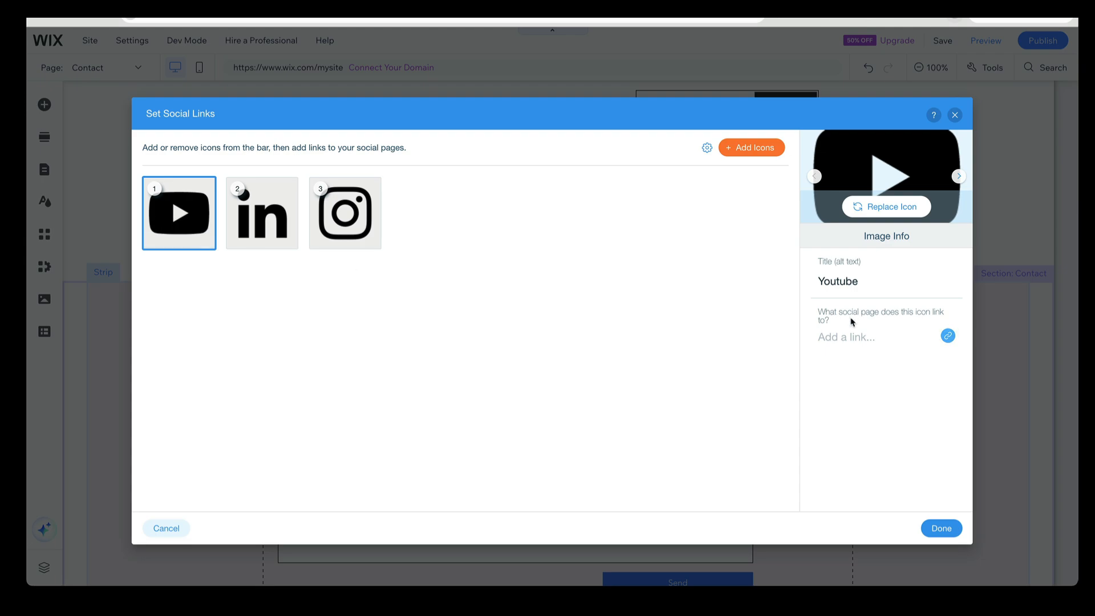
View the YouTube icon's link options without adding a link, and apply the social bar changes
{"action": "left_click", "coordinate": [868, 342]}
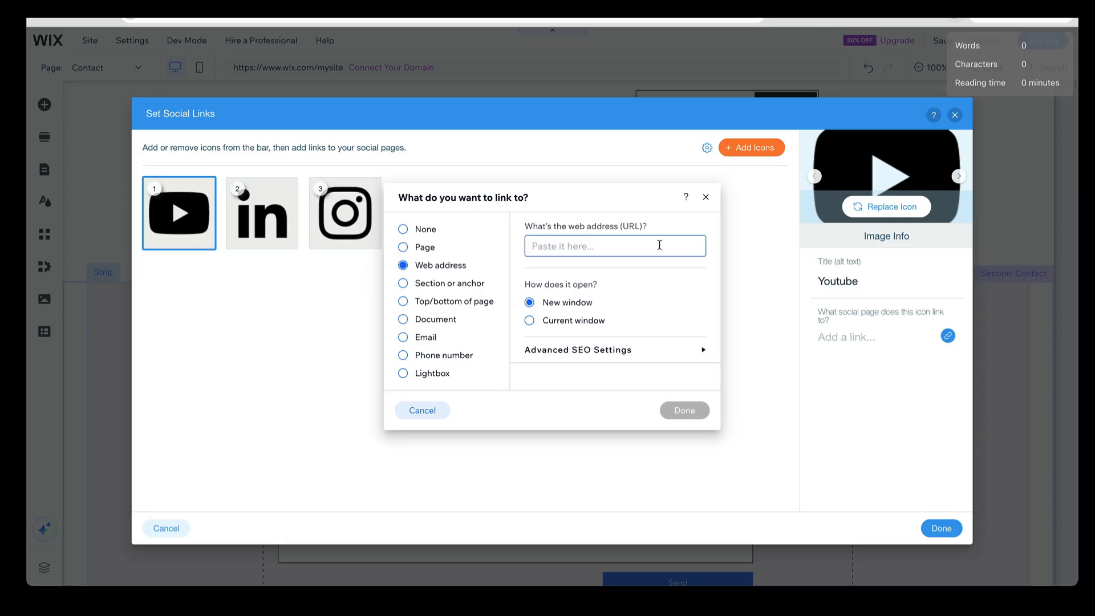
{"action": "left_click", "coordinate": [706, 198]}
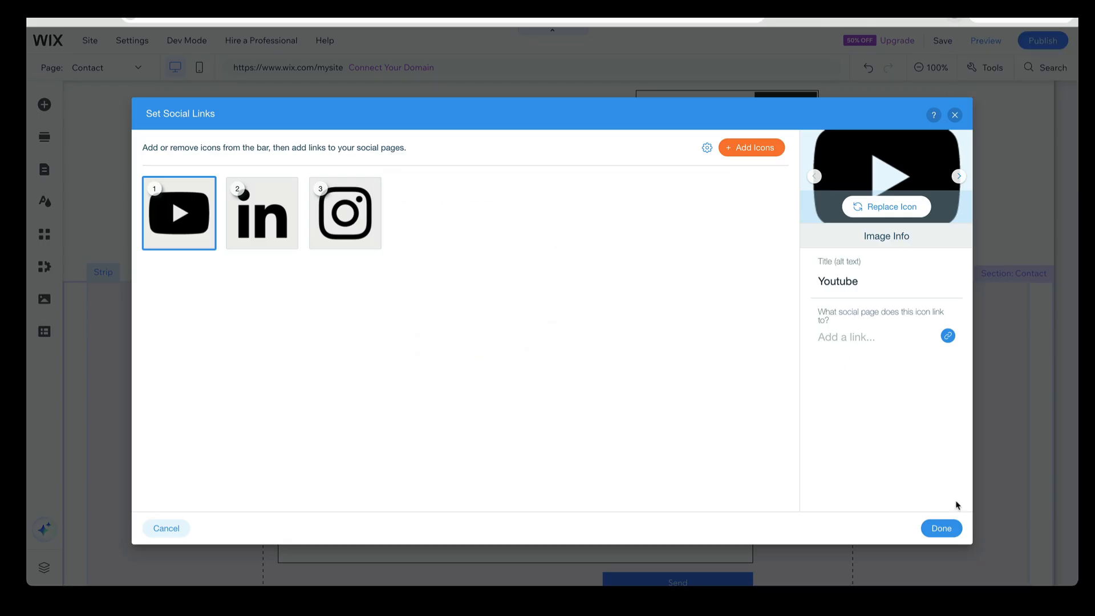
{"action": "left_click", "coordinate": [949, 529]}
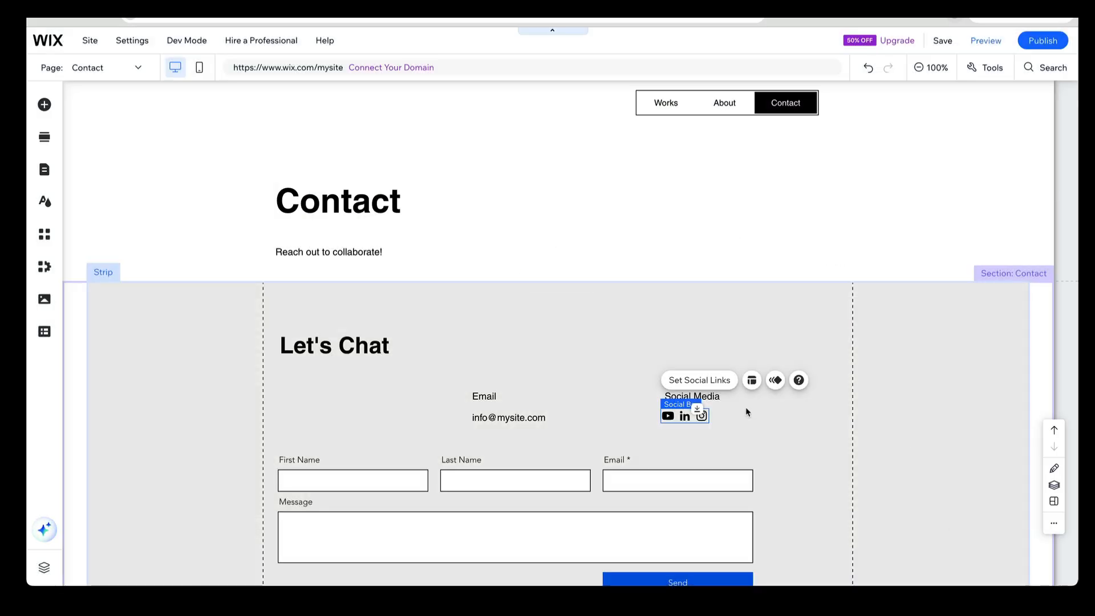
{"action": "left_click", "coordinate": [716, 423]}
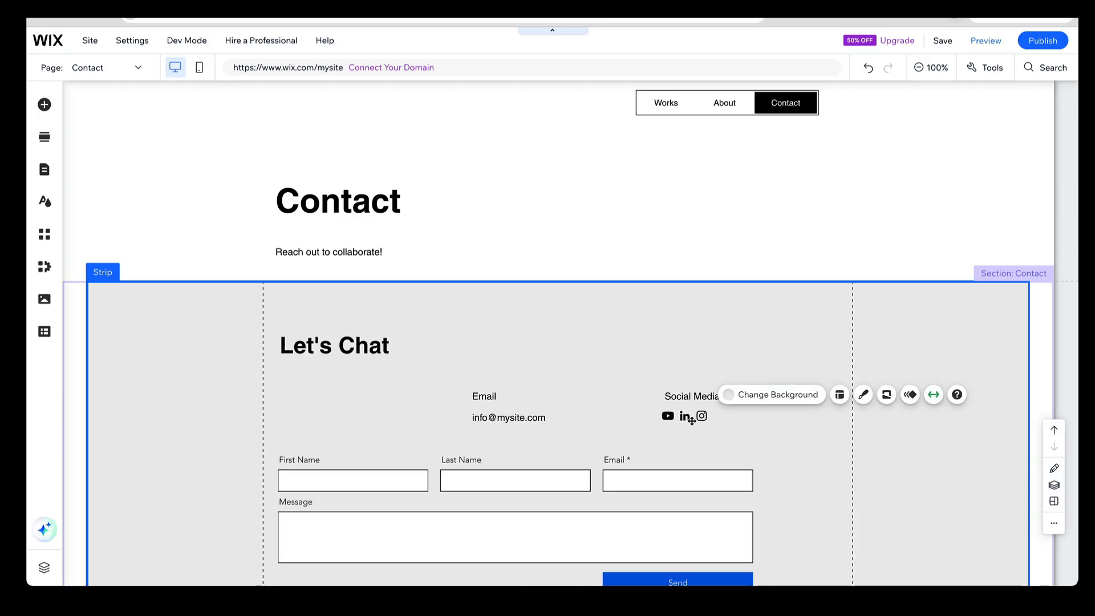
Link the placeholder email text in the Let's Chat section to the contact's email address, leaving the subject empty
{"action": "double_click", "coordinate": [513, 418]}
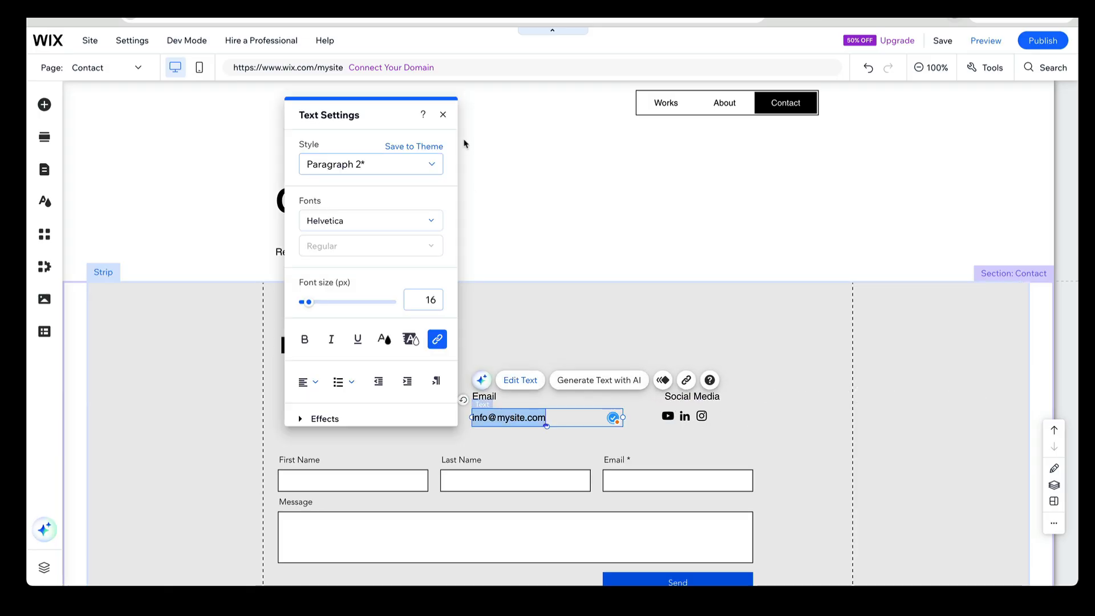
{"action": "left_click", "coordinate": [443, 115]}
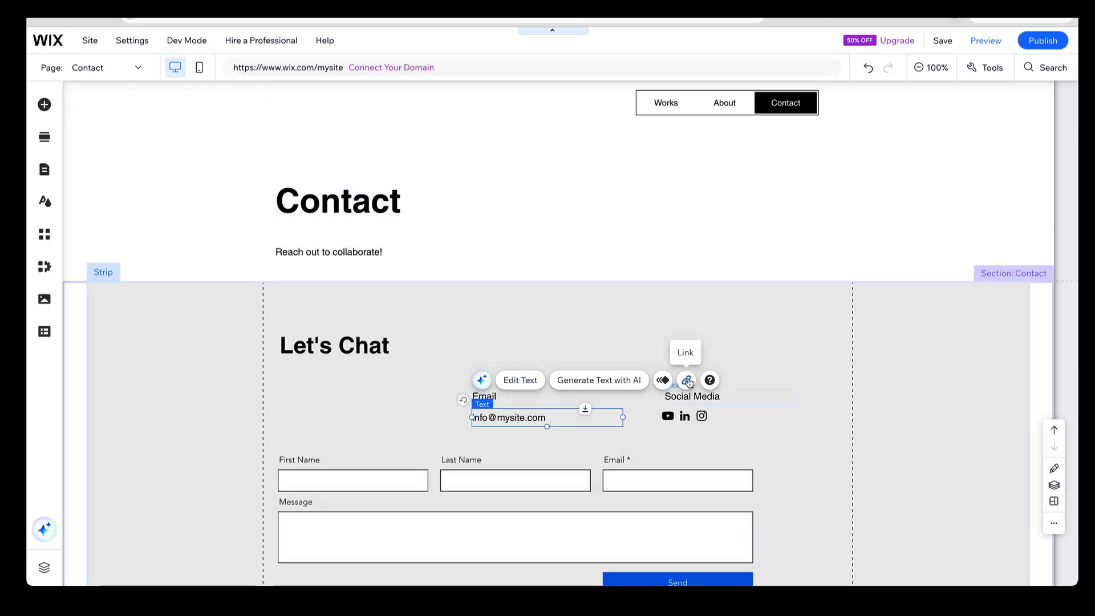
{"action": "left_click", "coordinate": [687, 381]}
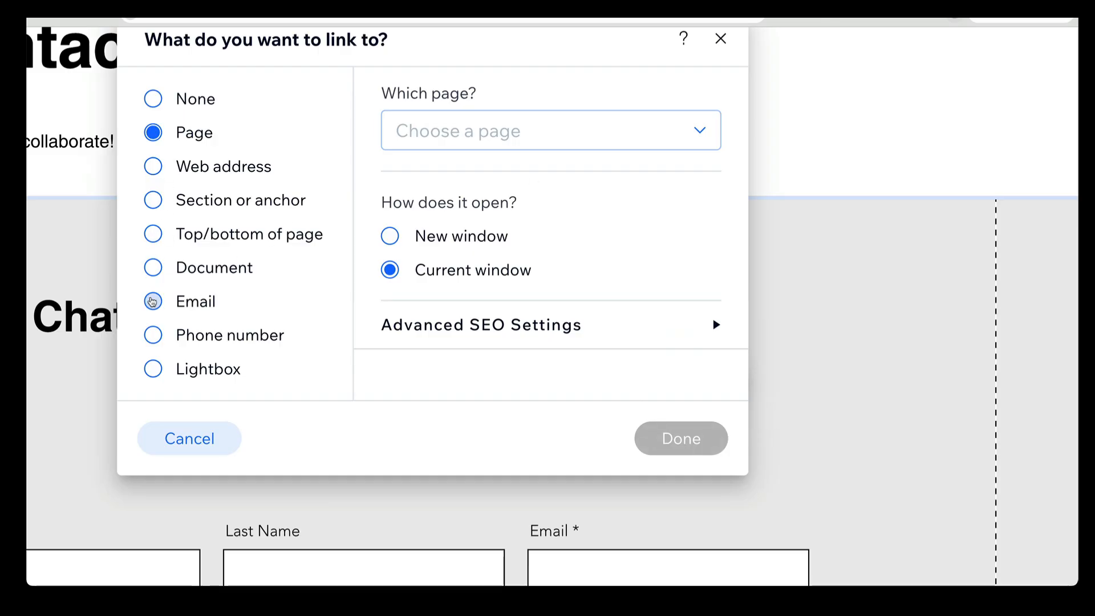
{"action": "left_click", "coordinate": [153, 301]}
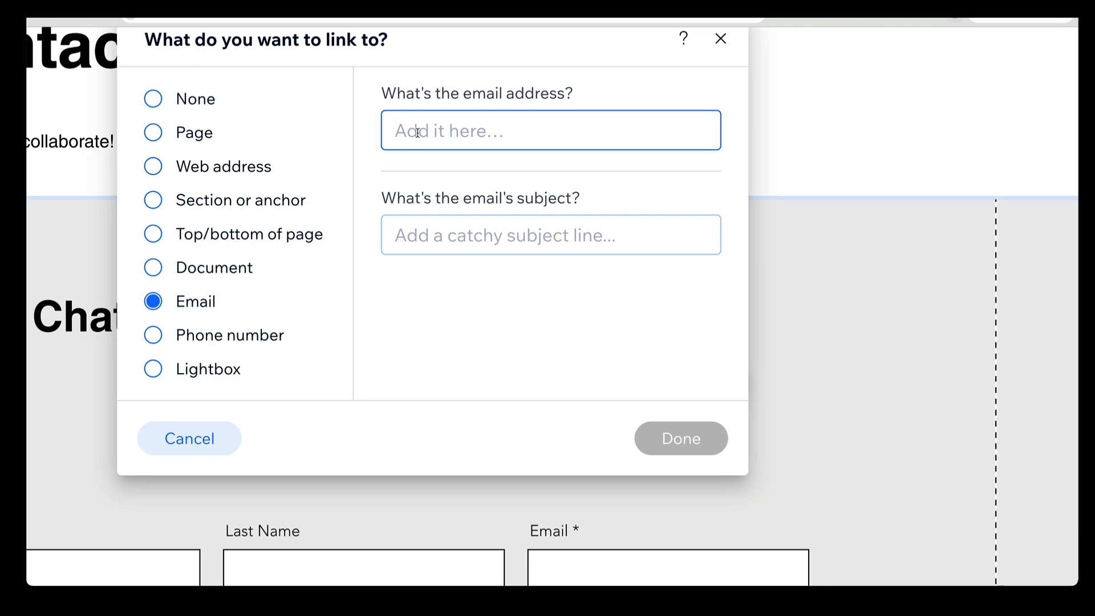
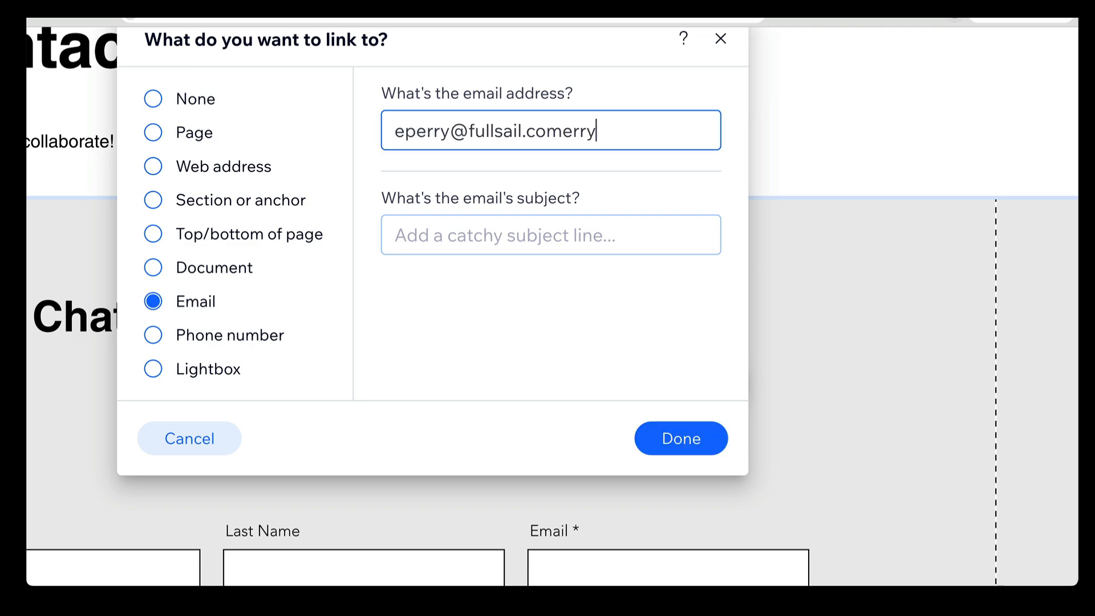
{"action": "left_click_drag", "start_coordinate": [607, 132], "coordinate": [565, 135]}
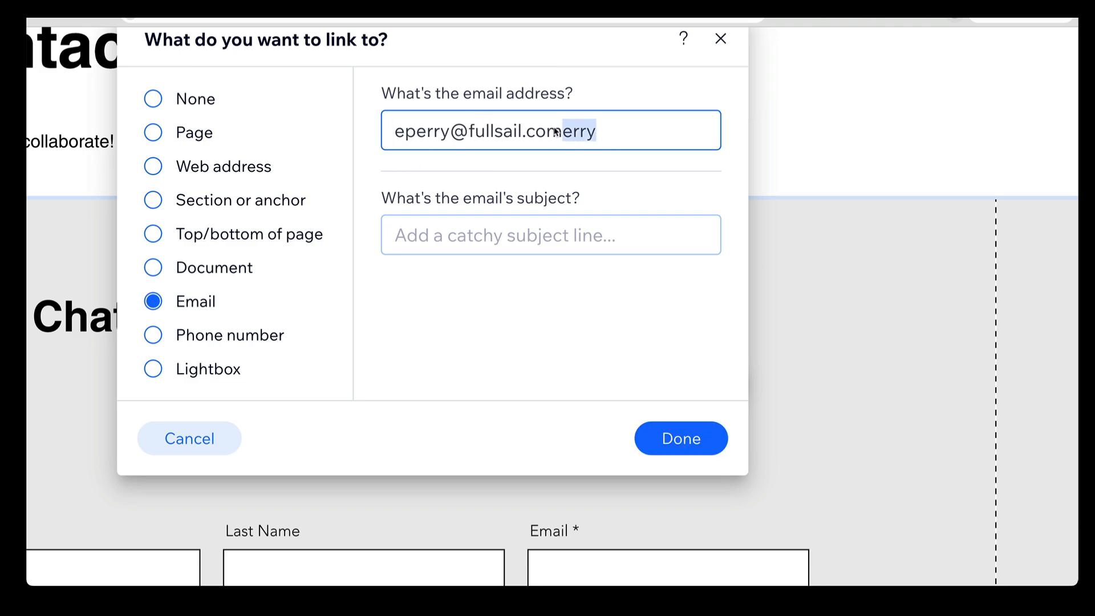
{"action": "key", "text": "BackSpace"}
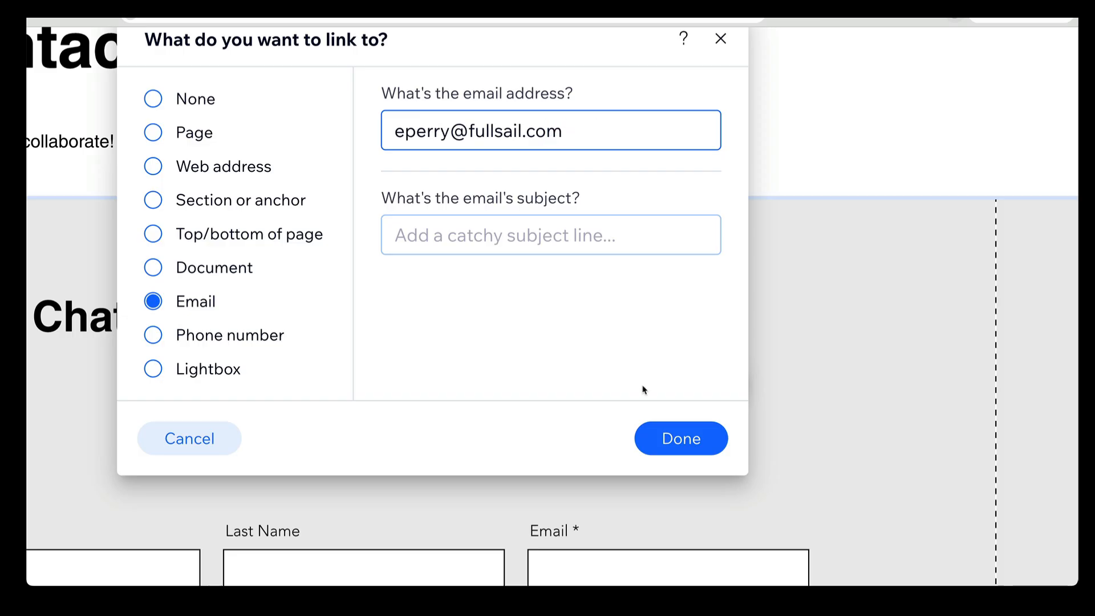
{"action": "left_click", "coordinate": [680, 440]}
{"action": "left_click", "coordinate": [609, 299]}
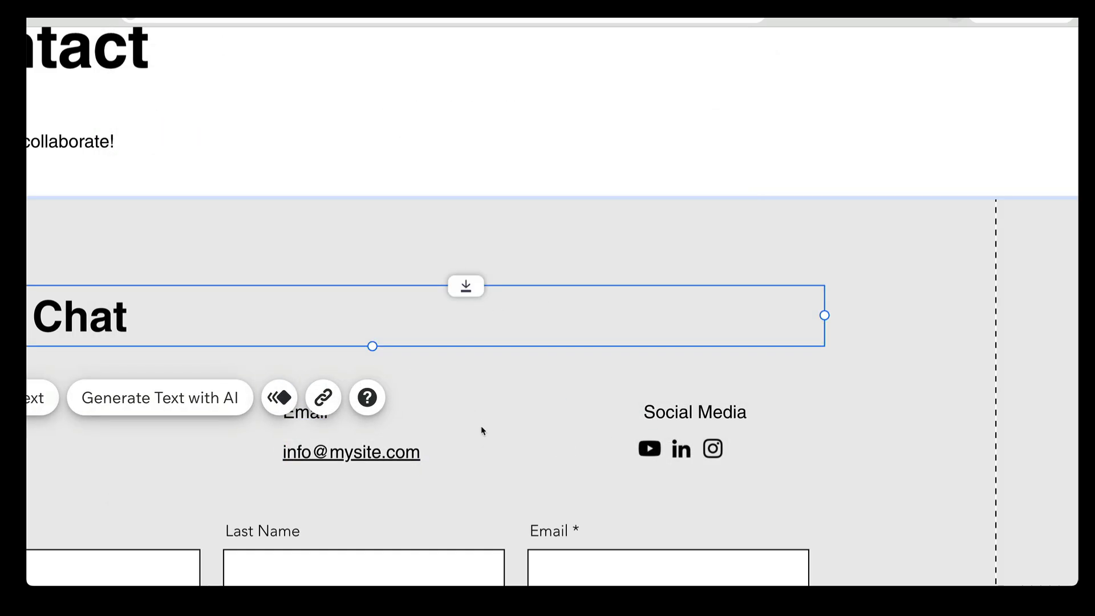
Replace the placeholder email text in the Let's Chat section with the contact's email address
{"action": "left_click", "coordinate": [340, 451]}
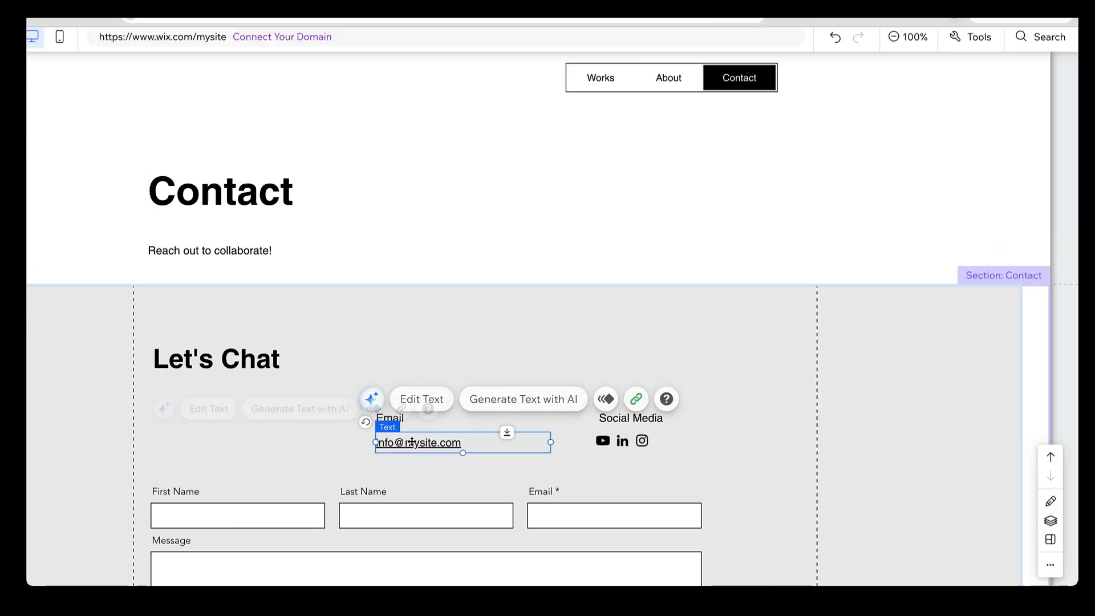
{"action": "double_click", "coordinate": [412, 441]}
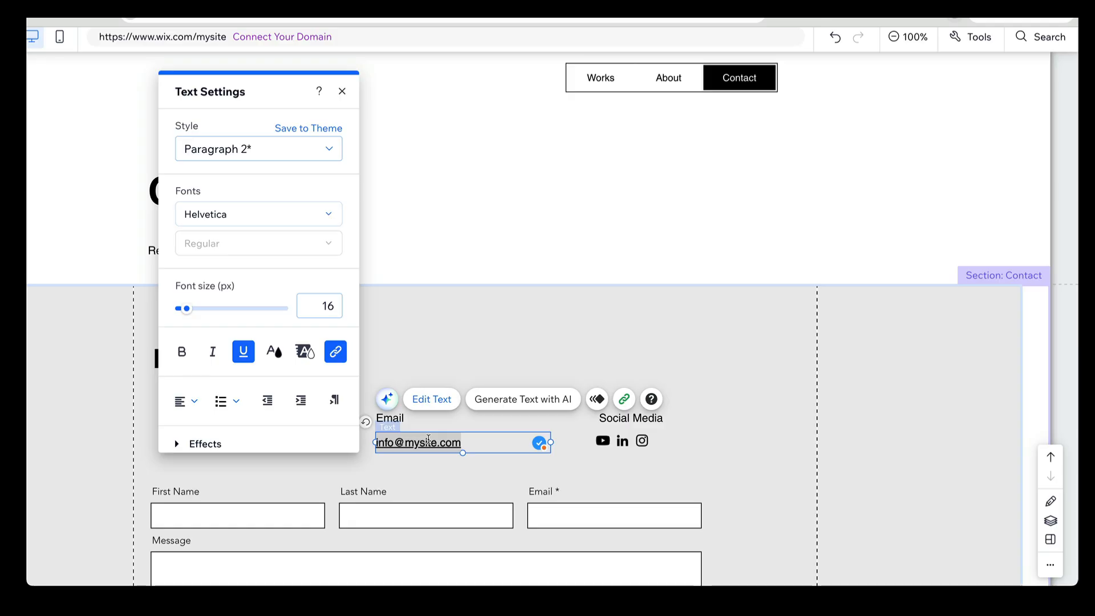
{"action": "left_click_drag", "start_coordinate": [471, 440], "coordinate": [376, 440]}
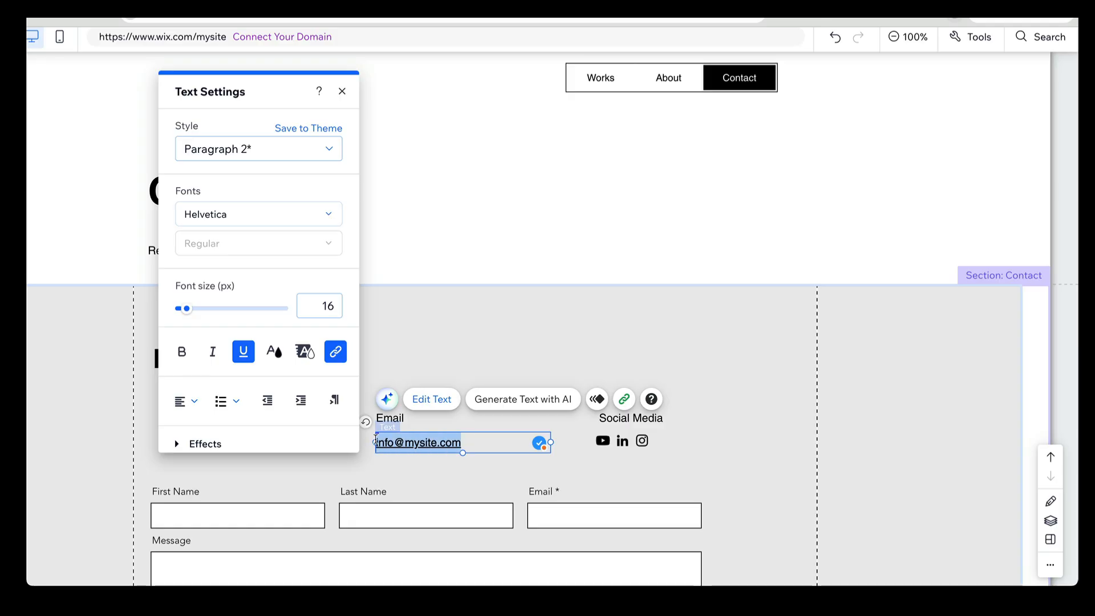
{"action": "key", "text": "ctrl+v"}
{"action": "type", "text": "rry"}
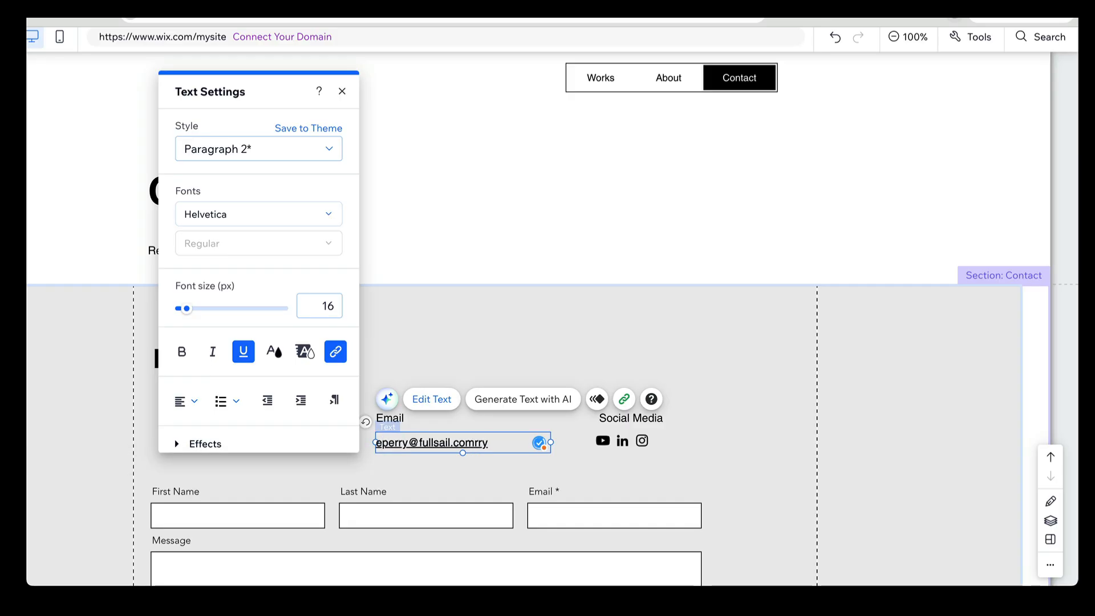
{"action": "key", "text": "BackSpace"}
{"action": "key", "text": "BackSpace"}
{"action": "key", "text": "BackSpace"}
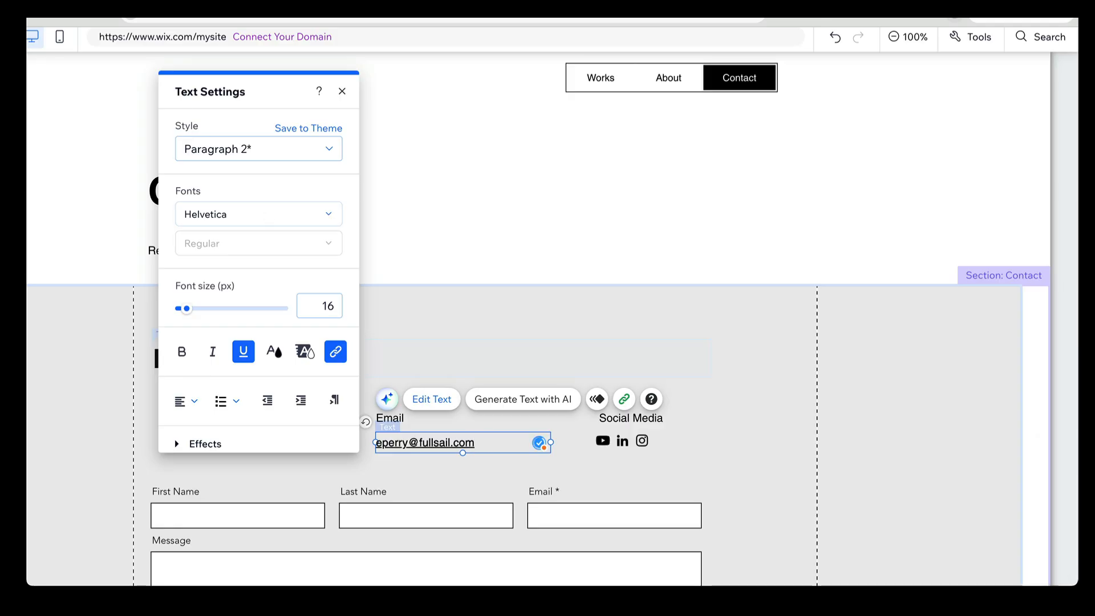
{"action": "left_click", "coordinate": [342, 91]}
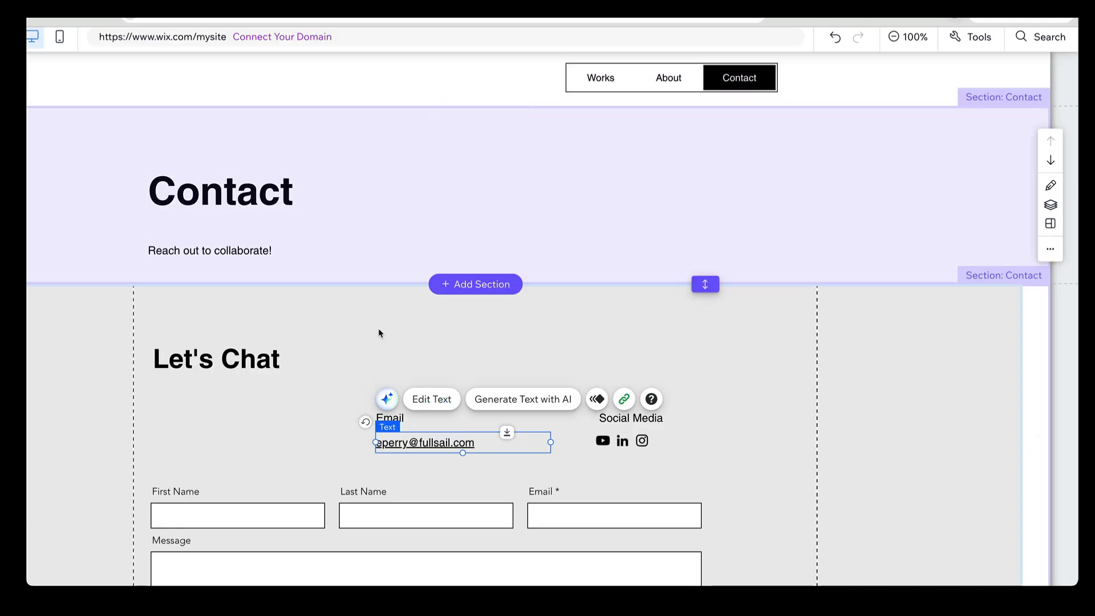
Move the Email label and the linked address beneath the Let's Chat heading, aligned with its left edge
{"action": "left_click", "coordinate": [328, 442]}
{"action": "left_click_drag", "start_coordinate": [403, 415], "coordinate": [182, 414]}
{"action": "left_click_drag", "start_coordinate": [393, 384], "coordinate": [392, 385]}
{"action": "left_click", "coordinate": [589, 409]}
{"action": "left_click_drag", "start_coordinate": [590, 409], "coordinate": [395, 410]}
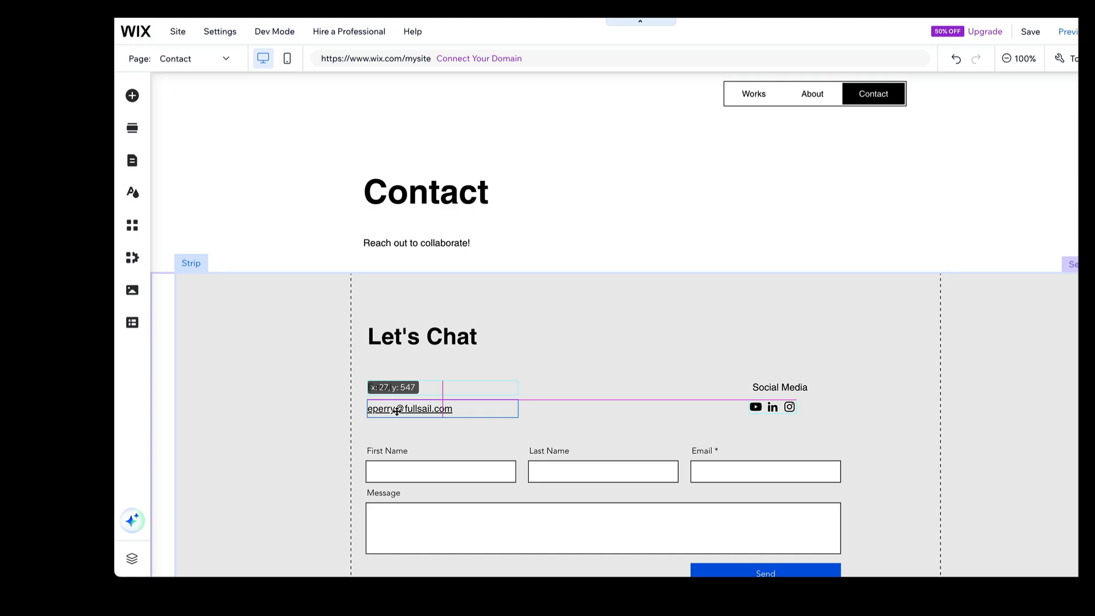
{"action": "left_click_drag", "start_coordinate": [397, 411], "coordinate": [396, 410]}
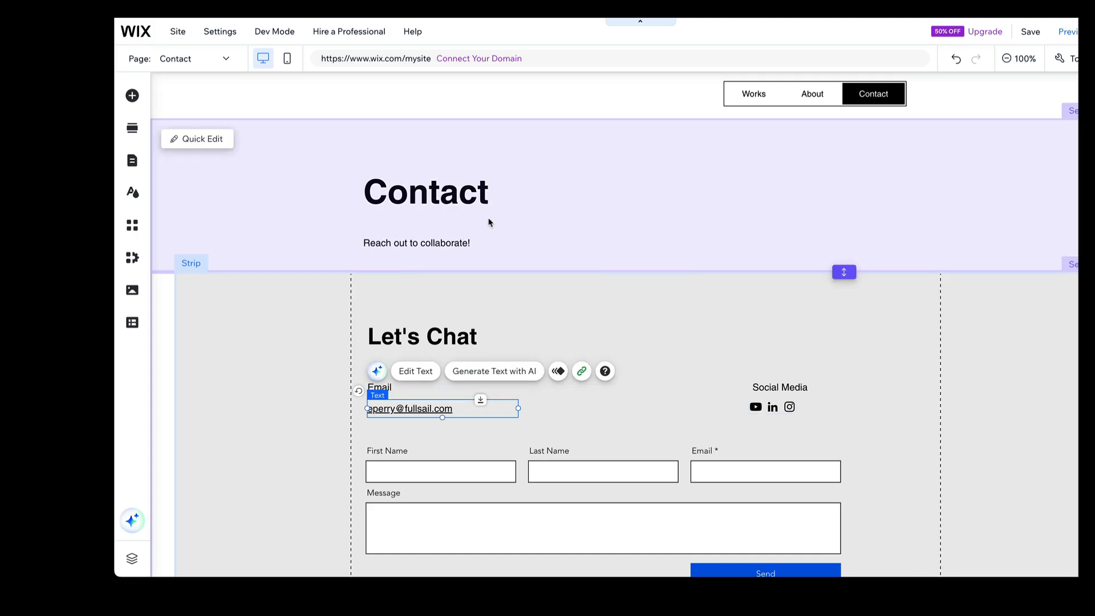
Add a themed Paragraph 2 text element to the middle of the empty footer
{"action": "scroll", "coordinate": [691, 196], "scroll_direction": "down", "scroll_amount": 3}
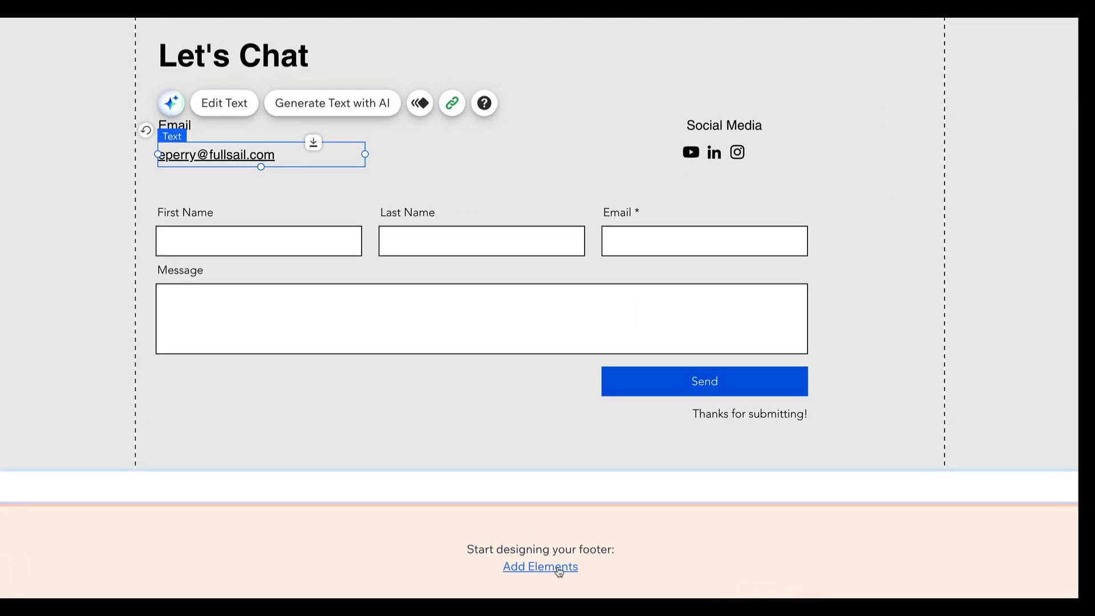
{"action": "left_click", "coordinate": [558, 571]}
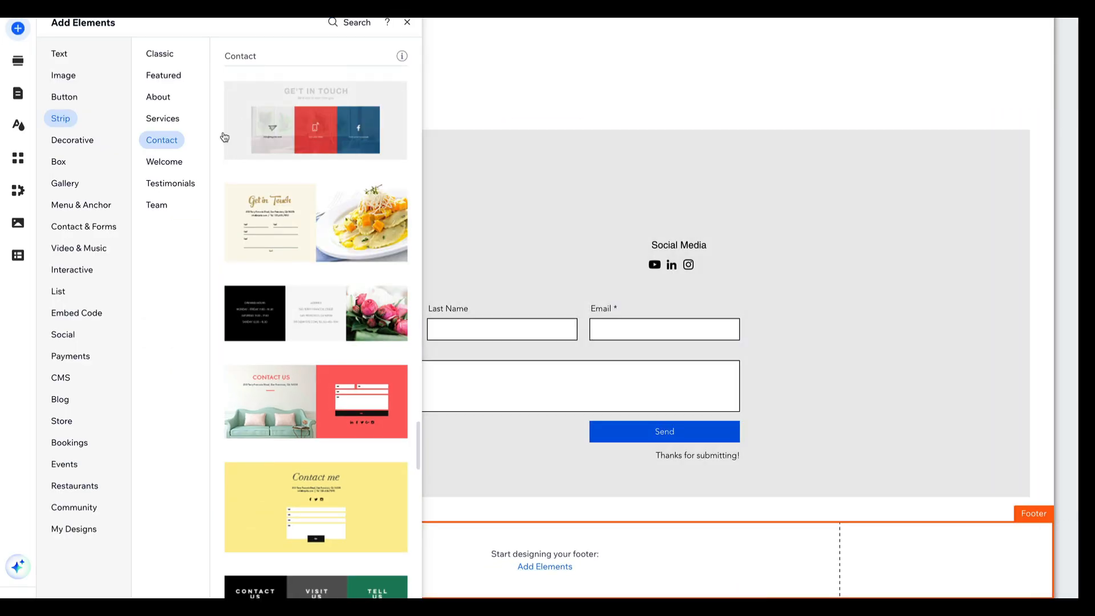
{"action": "left_click", "coordinate": [63, 55]}
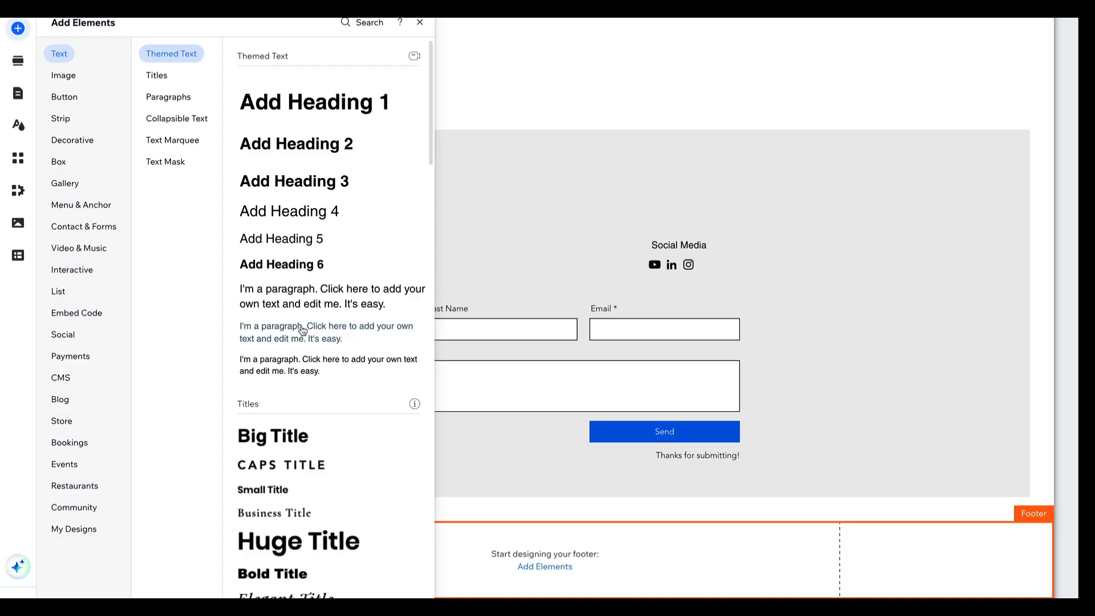
{"action": "left_click_drag", "start_coordinate": [305, 326], "coordinate": [542, 558]}
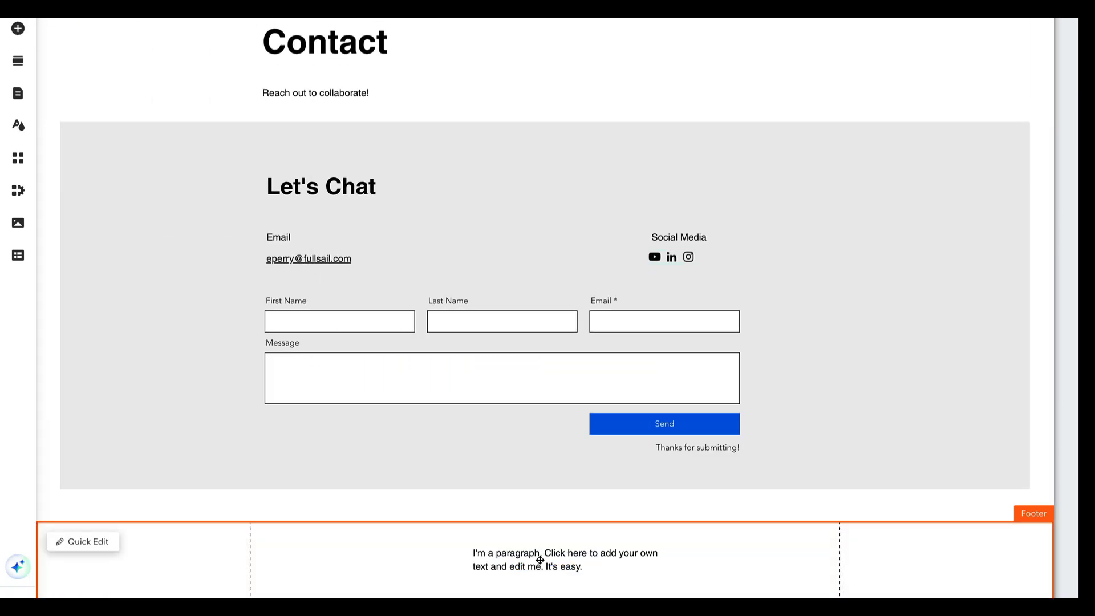
{"action": "double_click", "coordinate": [548, 559]}
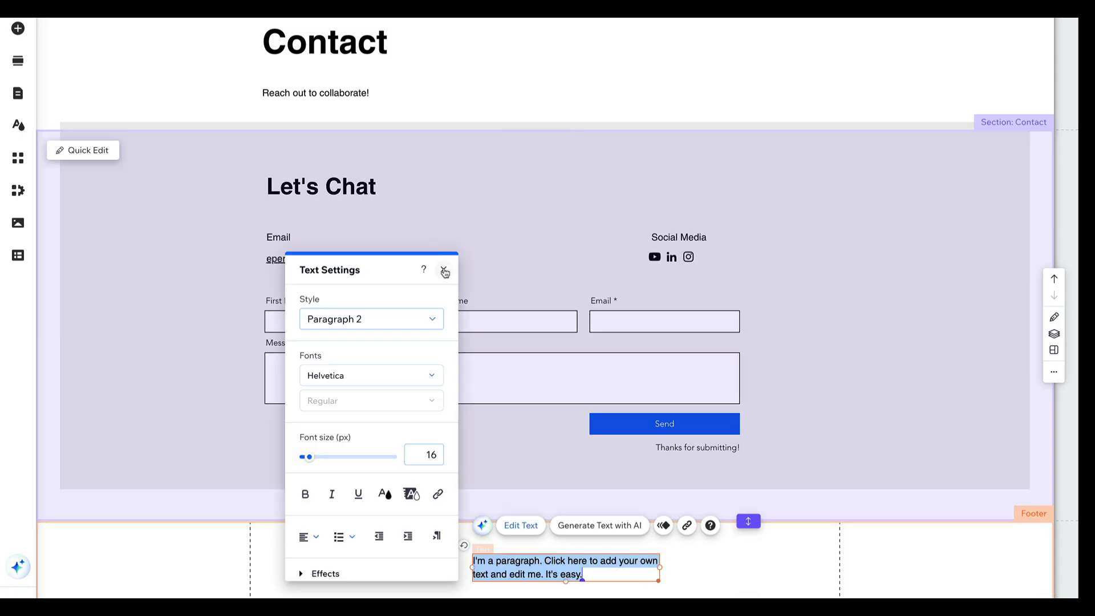
{"action": "left_click", "coordinate": [443, 269]}
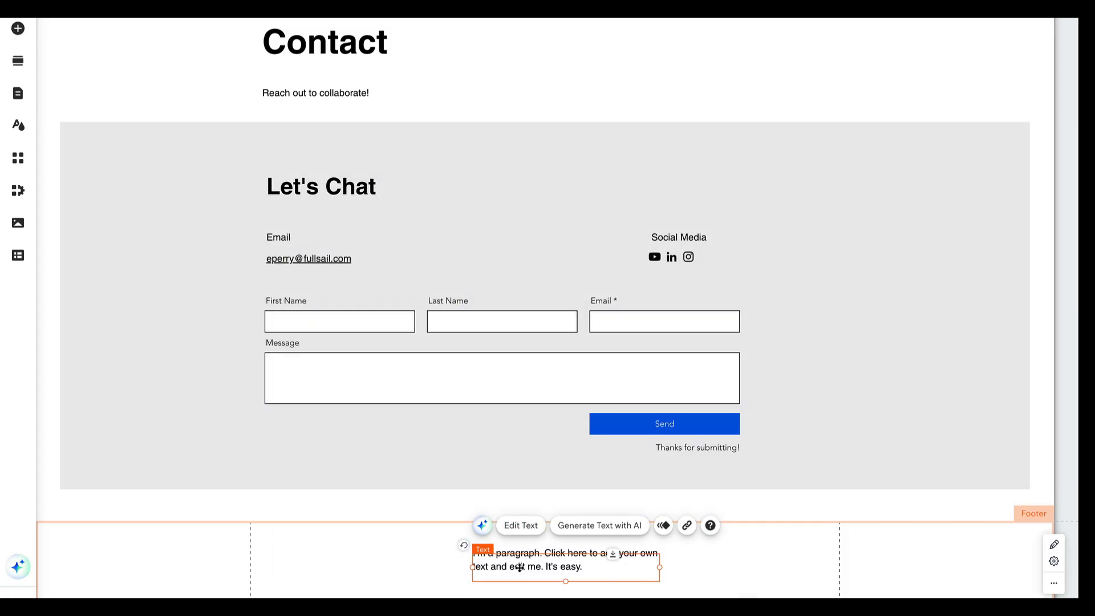
Replace the footer's placeholder paragraph with a © symbol followed by the site owner's name
{"action": "double_click", "coordinate": [519, 567]}
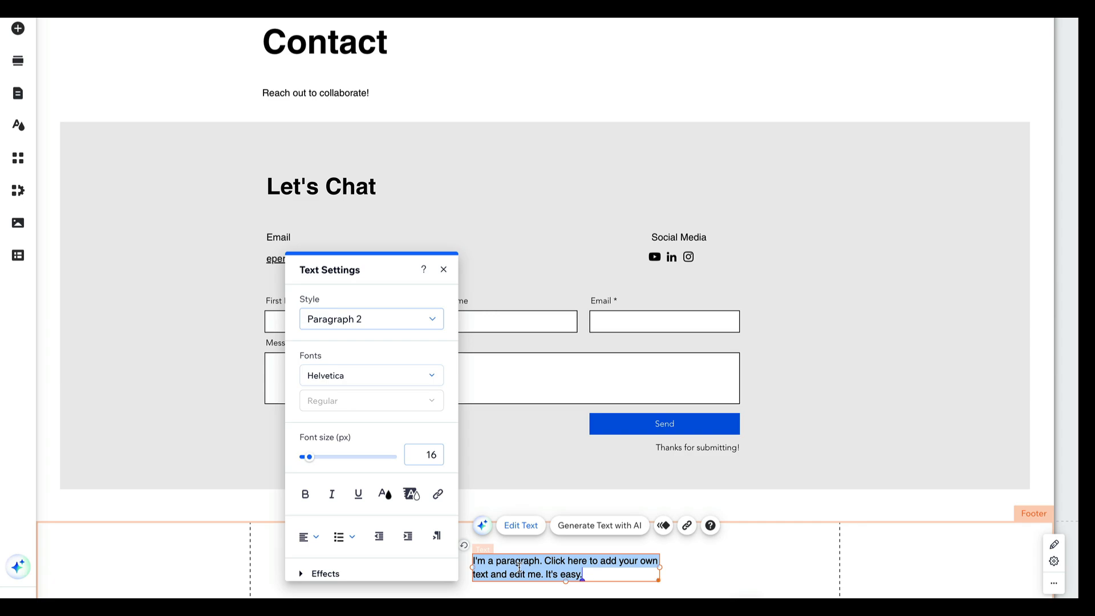
{"action": "key", "text": "BackSpace"}
{"action": "type", "text": "©"}
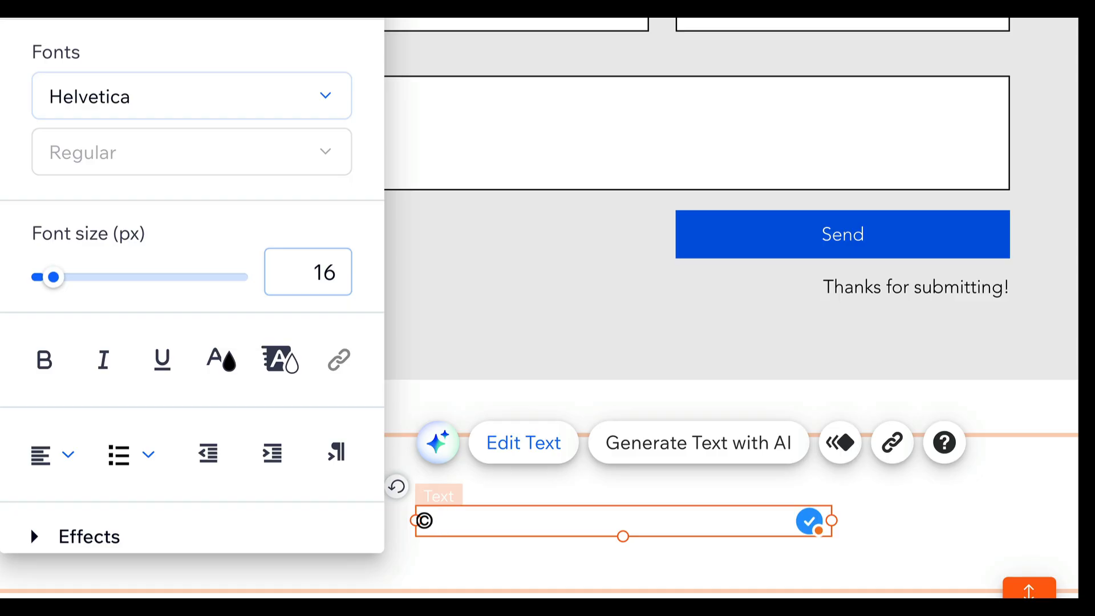
{"action": "type", "text": "e"}
{"action": "key", "text": "BackSpace"}
{"action": "key", "text": "BackSpace"}
{"action": "type", "text": "EPerry"}
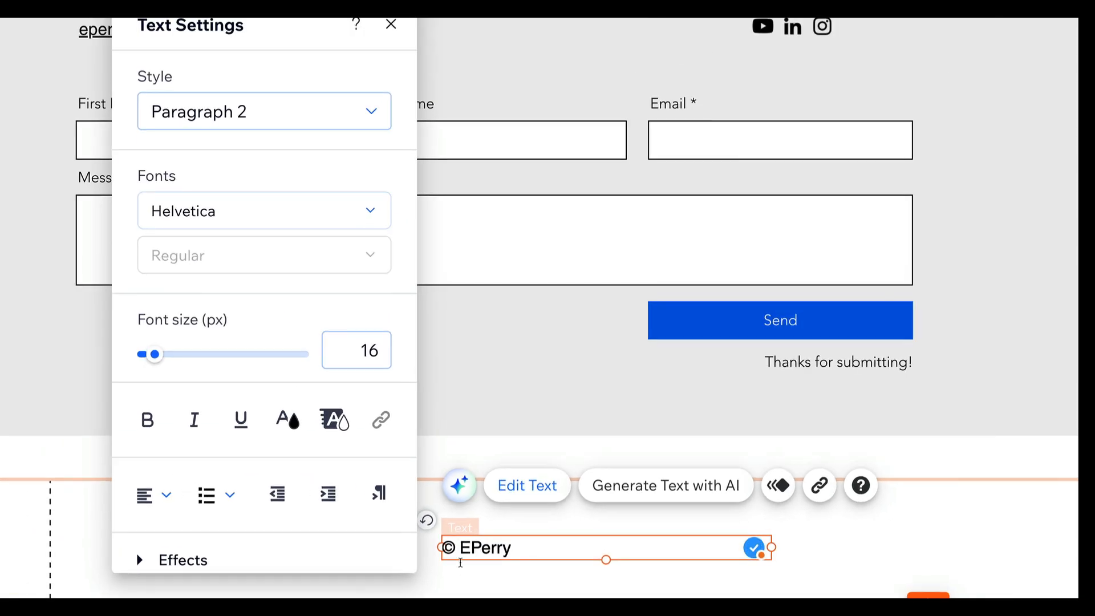
{"action": "left_click", "coordinate": [484, 507]}
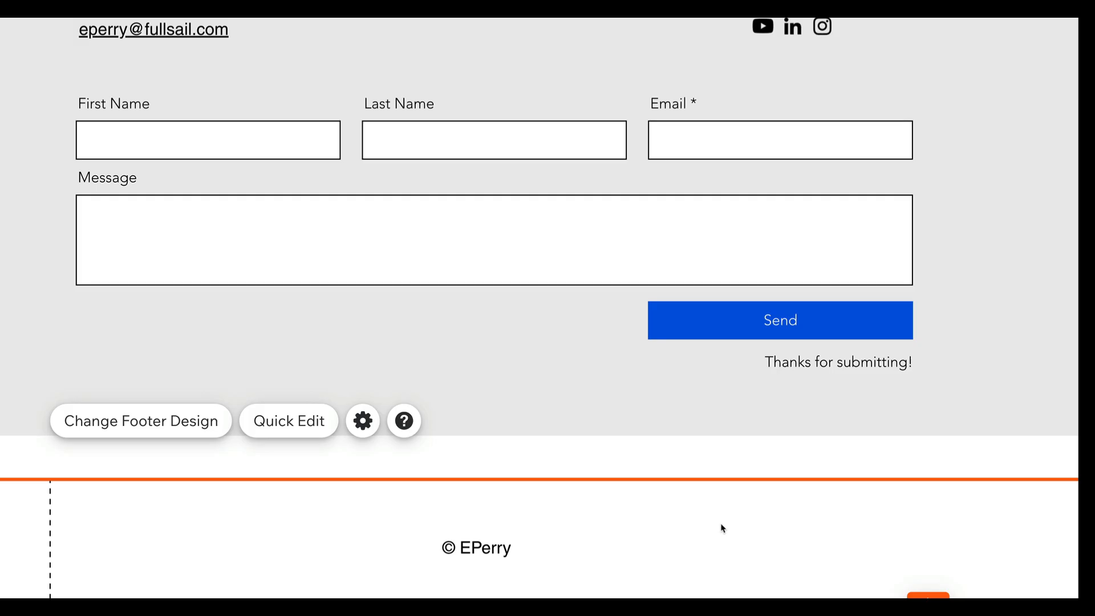
Insert the year 2025 between the © symbol and the owner's name in the footer text
{"action": "double_click", "coordinate": [491, 546]}
{"action": "left_click", "coordinate": [460, 548]}
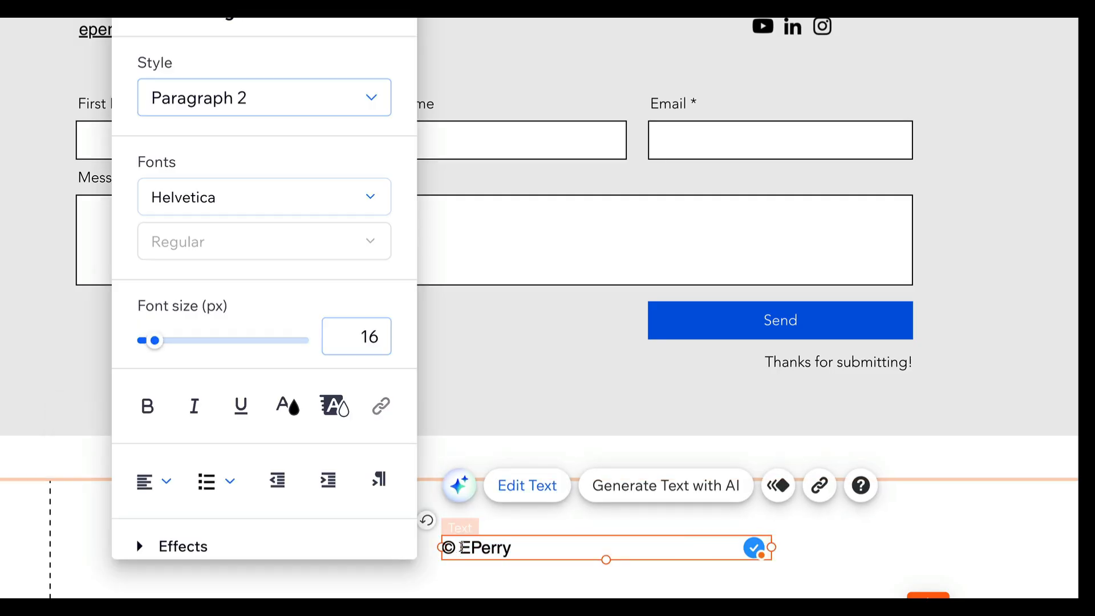
{"action": "type", "text": "2025"}
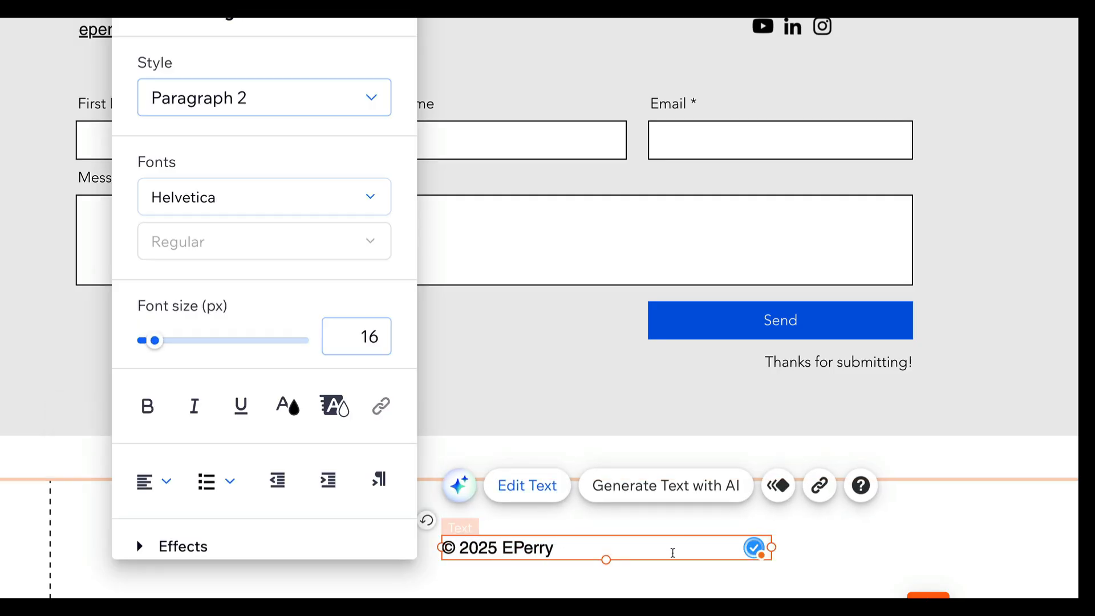
{"action": "left_click", "coordinate": [831, 547]}
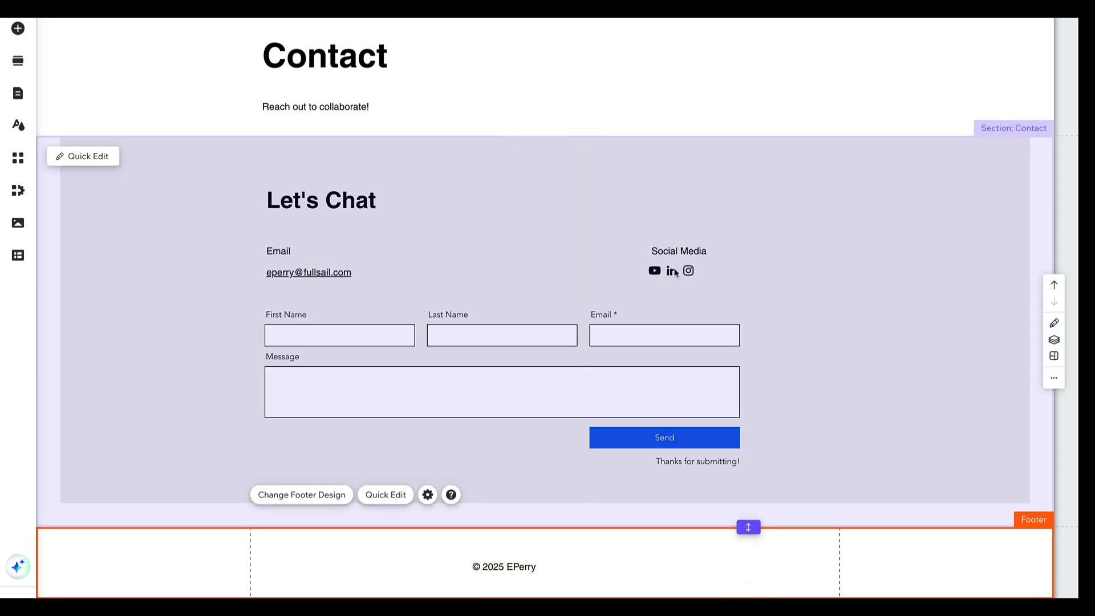
Move the Contact title and its "Reach out to collaborate!" line higher, and shorten their section to close the gap below
{"action": "scroll", "coordinate": [675, 273], "scroll_direction": "up", "scroll_amount": 2}
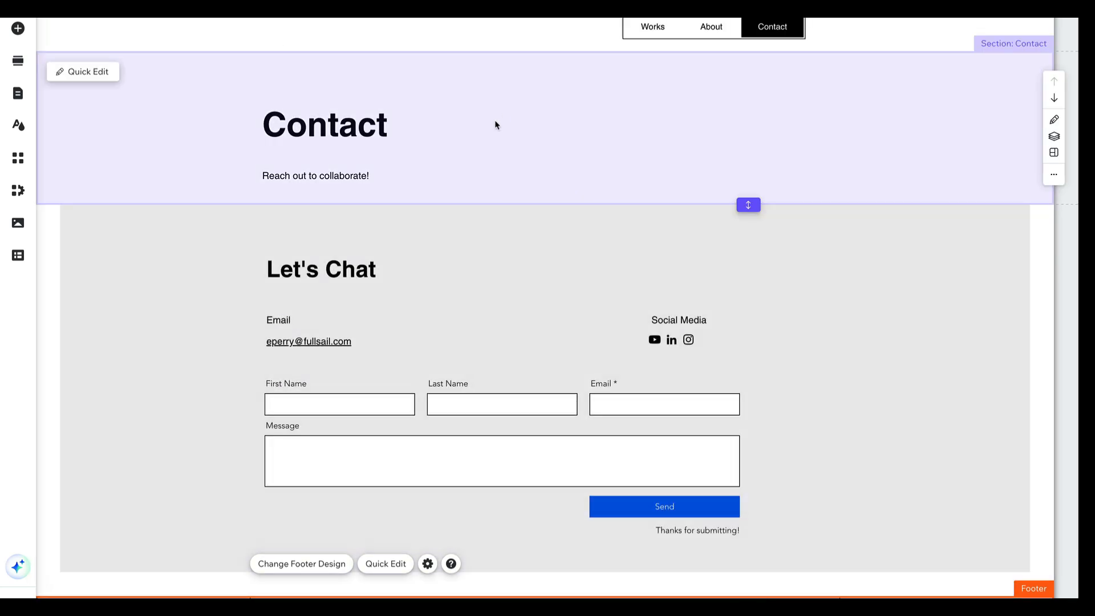
{"action": "left_click_drag", "start_coordinate": [381, 124], "coordinate": [380, 103]}
{"action": "left_click_drag", "start_coordinate": [360, 176], "coordinate": [362, 146]}
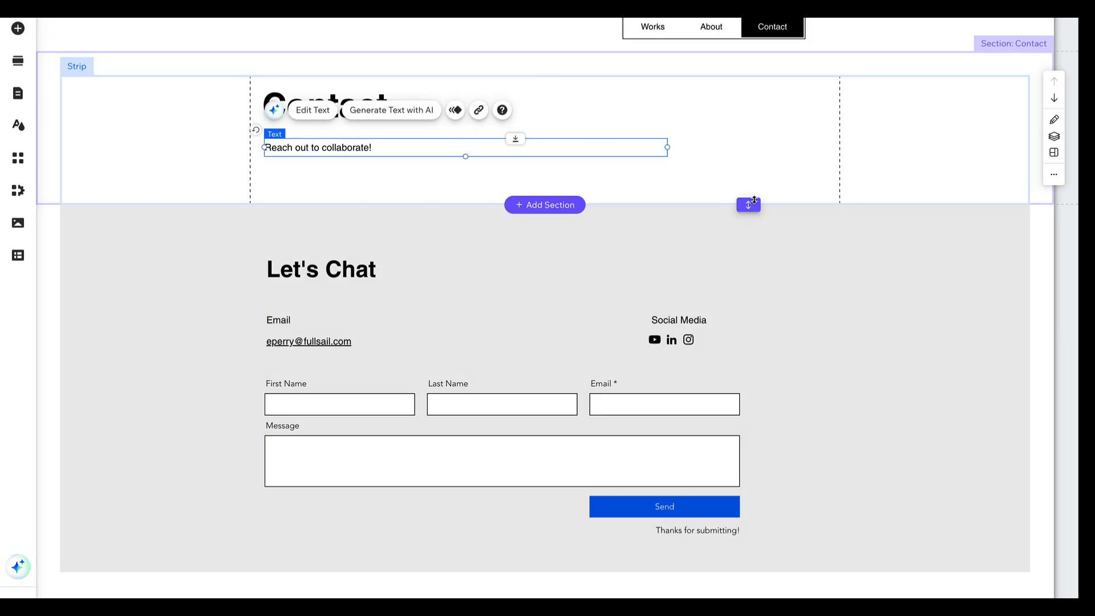
{"action": "left_click_drag", "start_coordinate": [749, 204], "coordinate": [747, 174]}
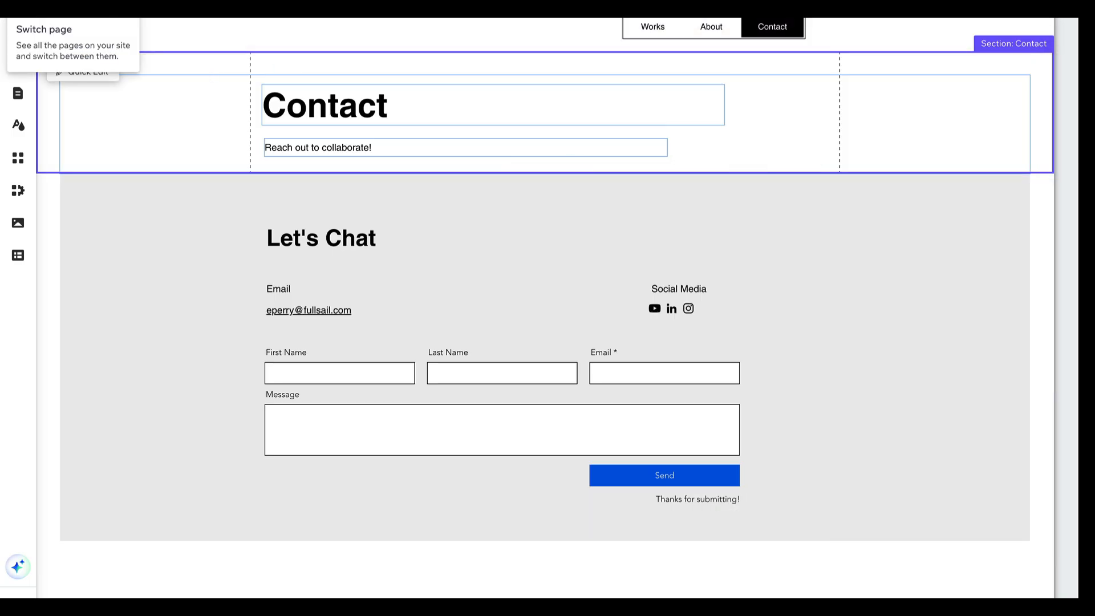
Switch to the Works page and add a YouTube video player to the upper part of its empty section
{"action": "left_click", "coordinate": [73, 7]}
{"action": "left_click", "coordinate": [71, 14]}
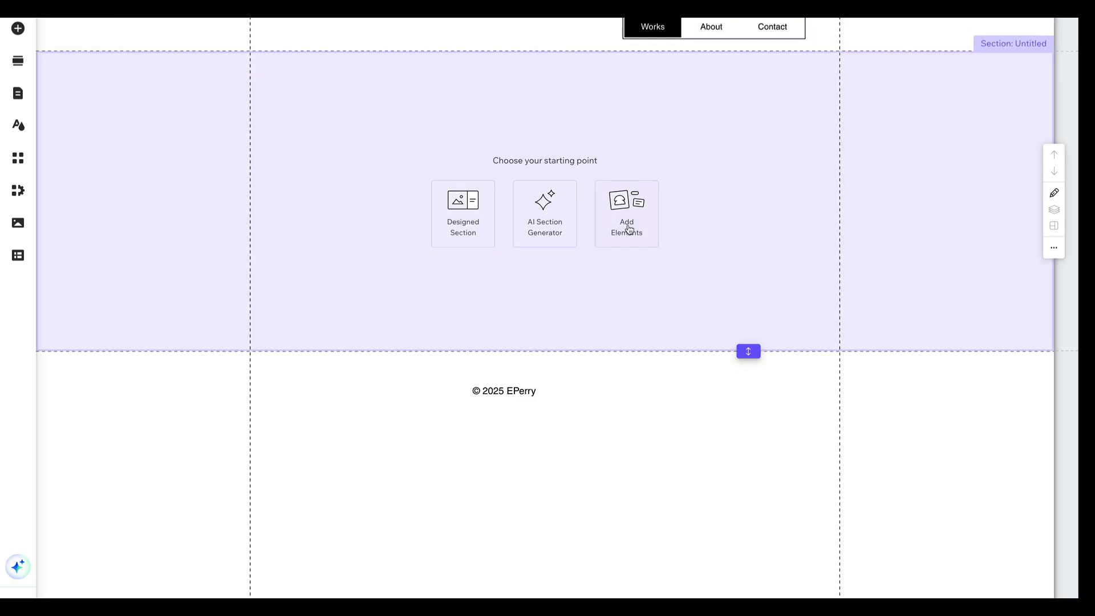
{"action": "left_click", "coordinate": [628, 228]}
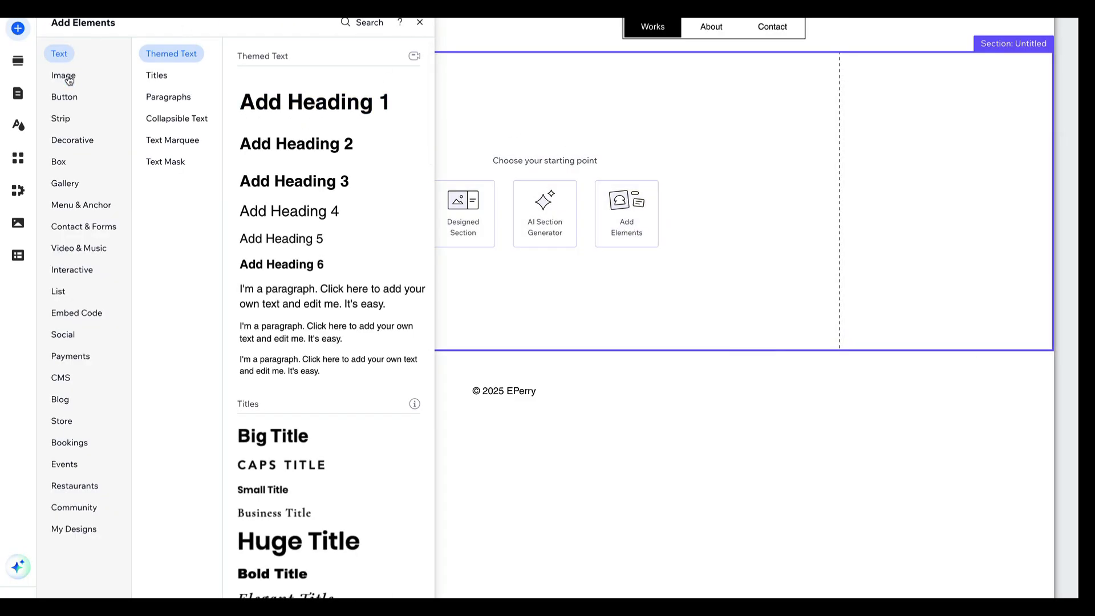
{"action": "left_click", "coordinate": [68, 186]}
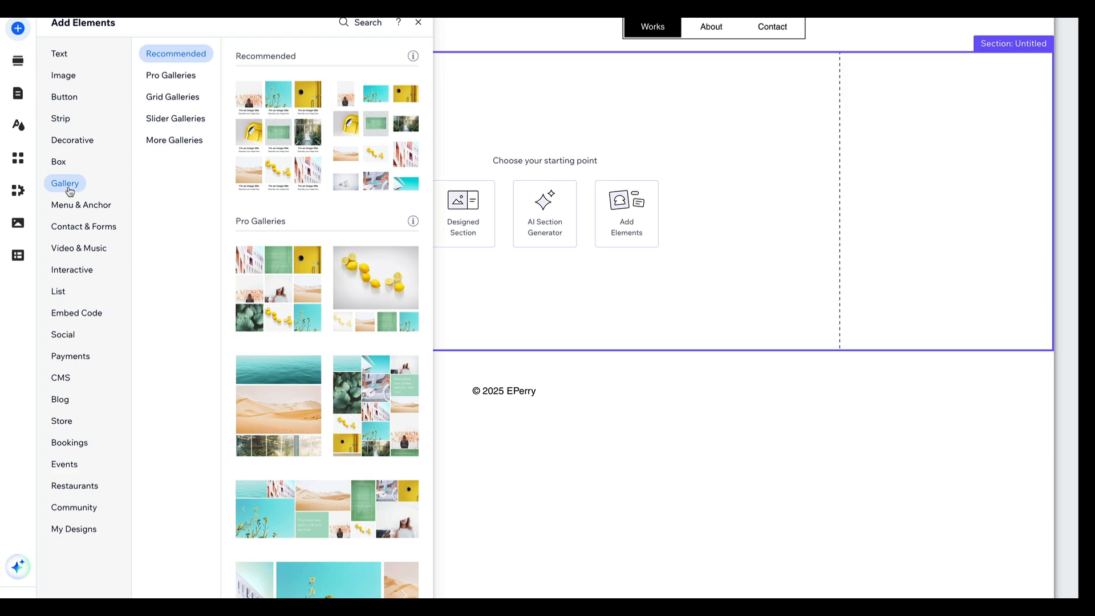
{"action": "left_click", "coordinate": [71, 248]}
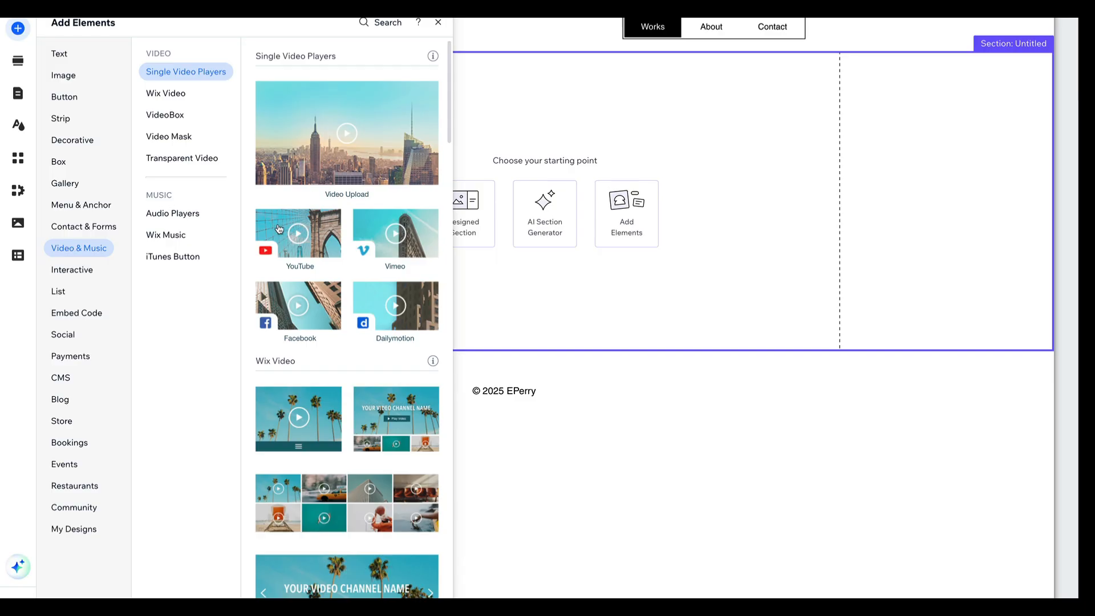
{"action": "left_click_drag", "start_coordinate": [288, 228], "coordinate": [411, 158]}
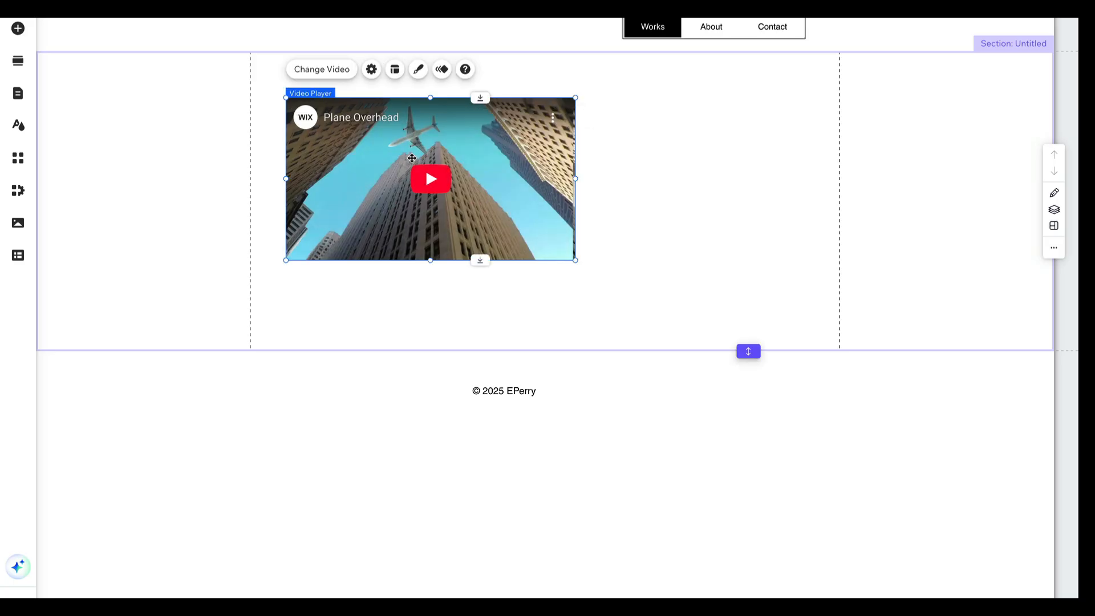
Review the new video player's settings, including its video source, web address, playback options and description
{"action": "left_click", "coordinate": [352, 76]}
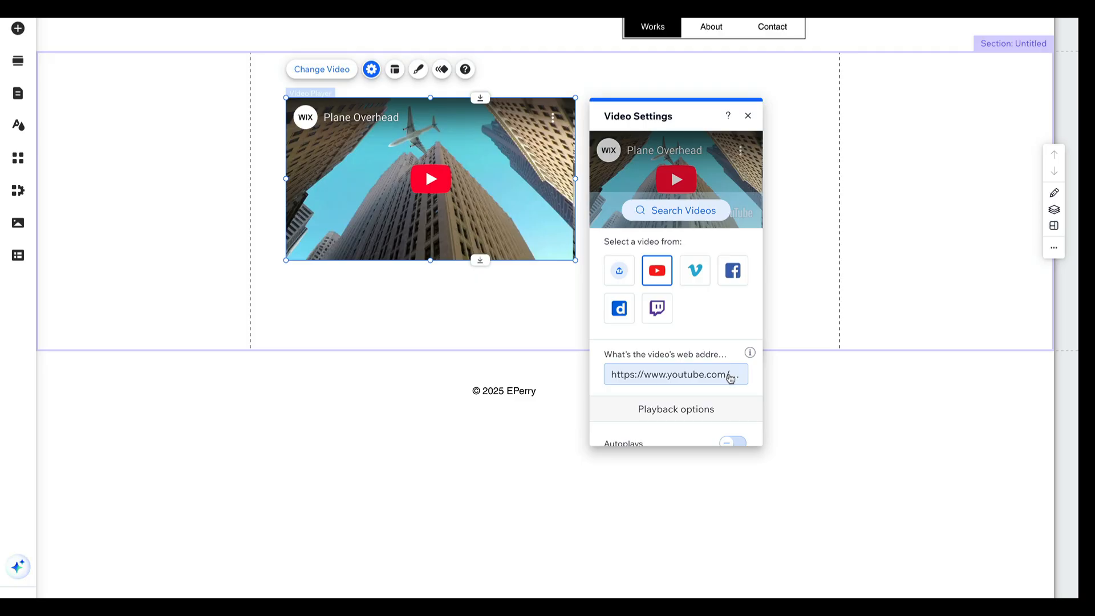
{"action": "scroll", "coordinate": [730, 378], "scroll_direction": "down", "scroll_amount": 4}
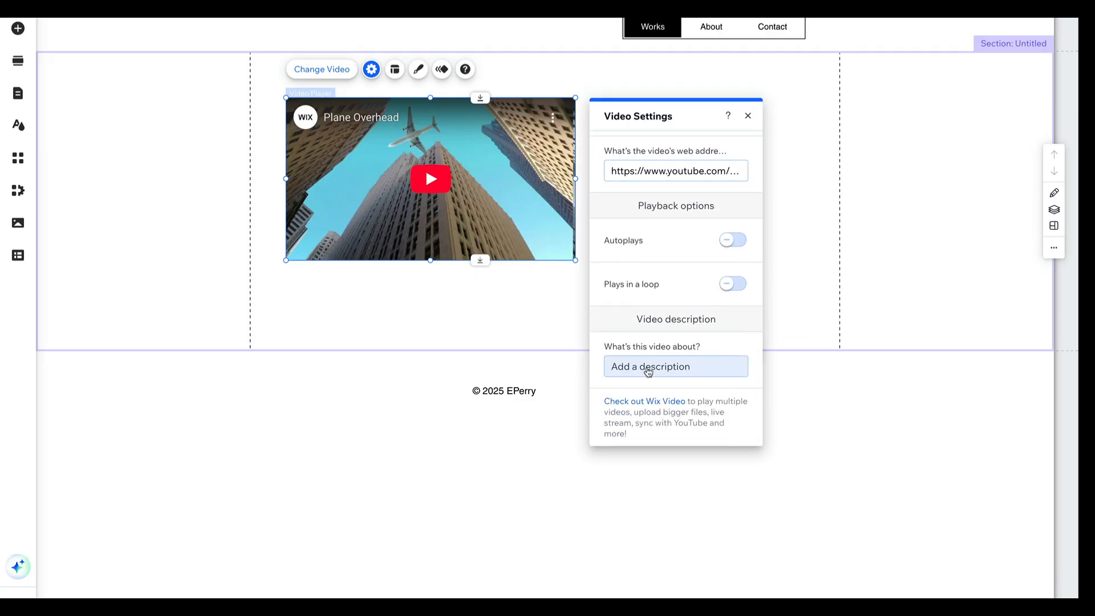
{"action": "scroll", "coordinate": [693, 370], "scroll_direction": "up", "scroll_amount": 4}
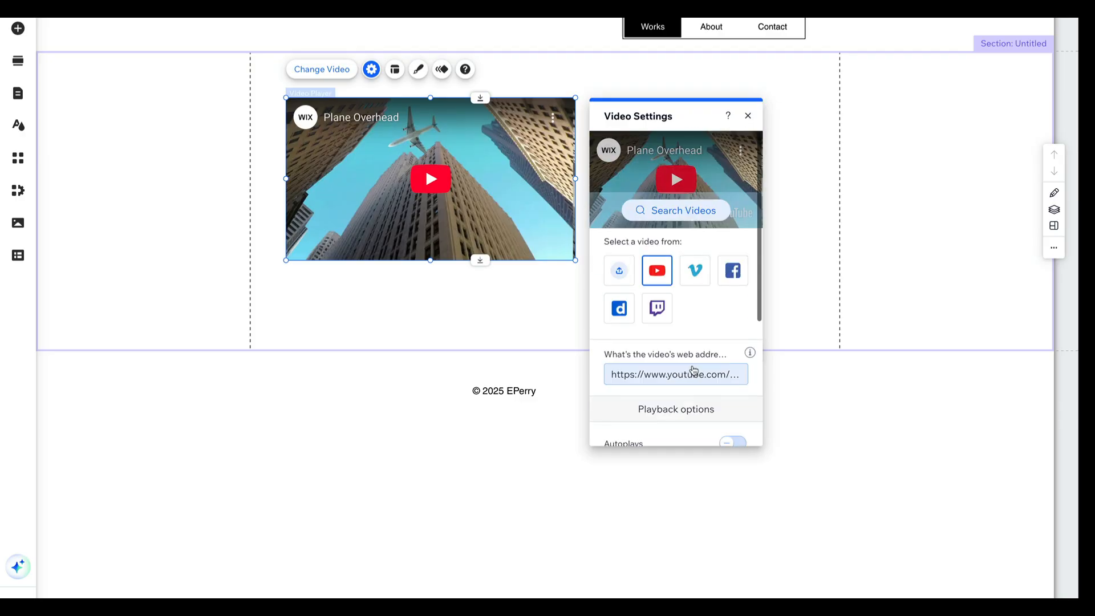
{"action": "left_click", "coordinate": [747, 116]}
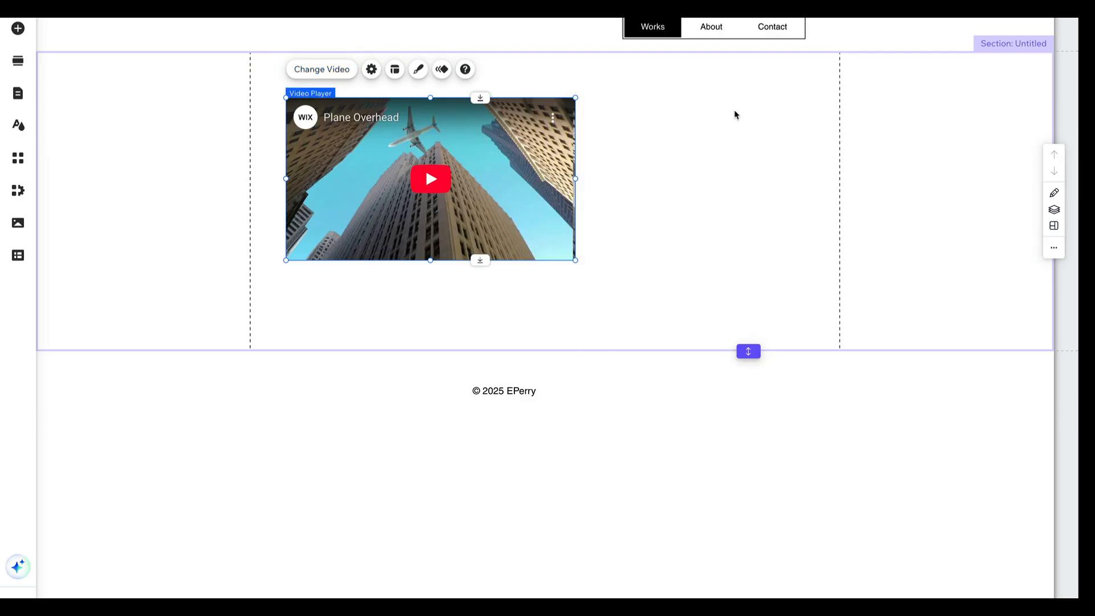
Add a themed paragraph text element below the video player and set its style to Paragraph 2
{"action": "left_click", "coordinate": [18, 28]}
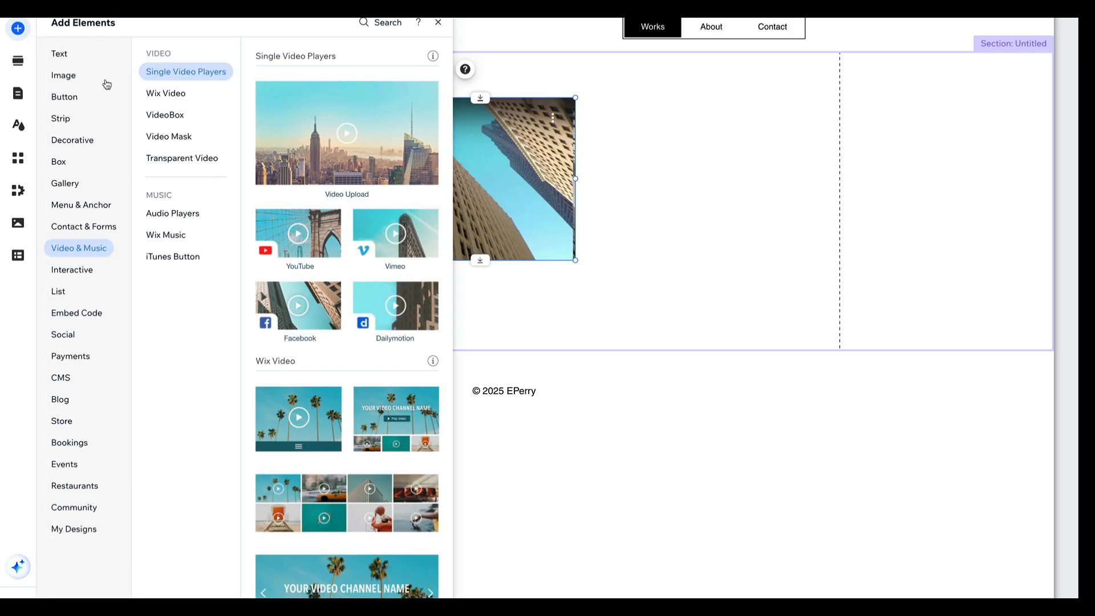
{"action": "left_click", "coordinate": [62, 53]}
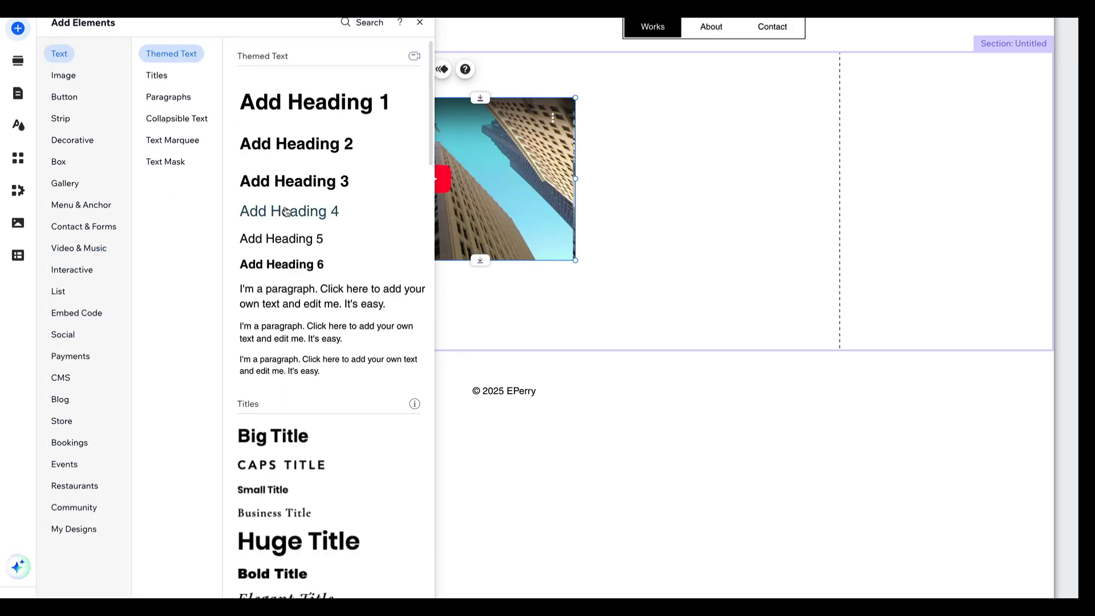
{"action": "left_click_drag", "start_coordinate": [279, 303], "coordinate": [355, 293]}
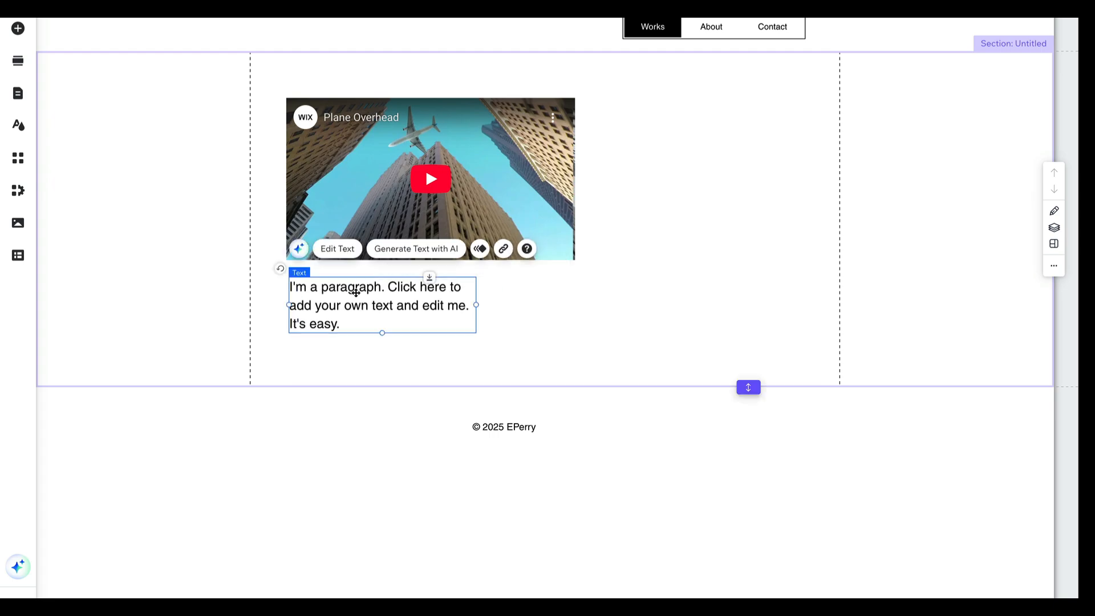
{"action": "left_click", "coordinate": [362, 256]}
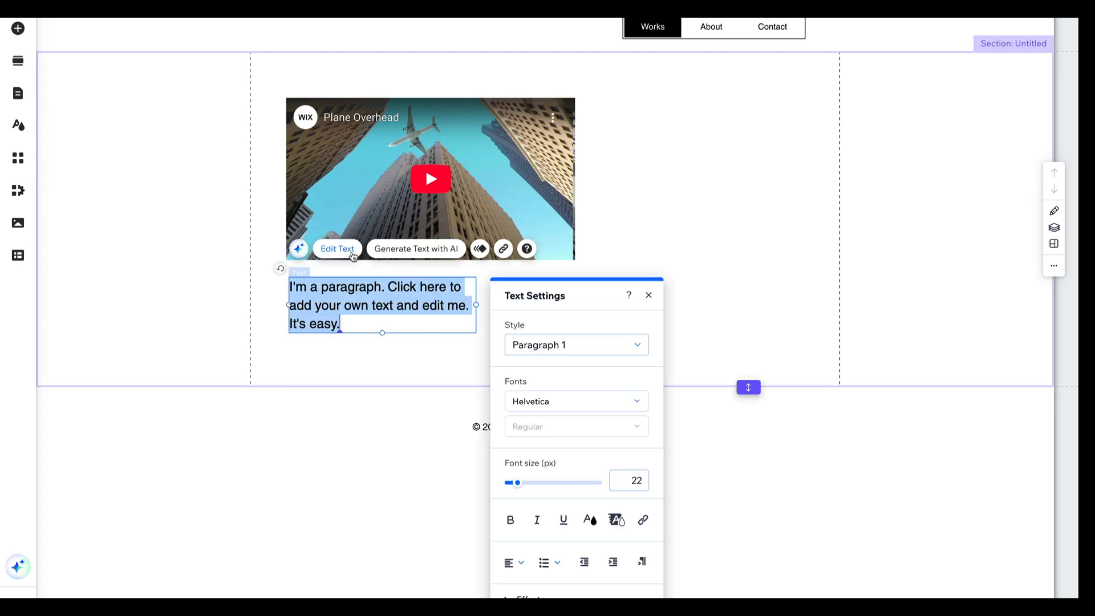
{"action": "left_click", "coordinate": [563, 350]}
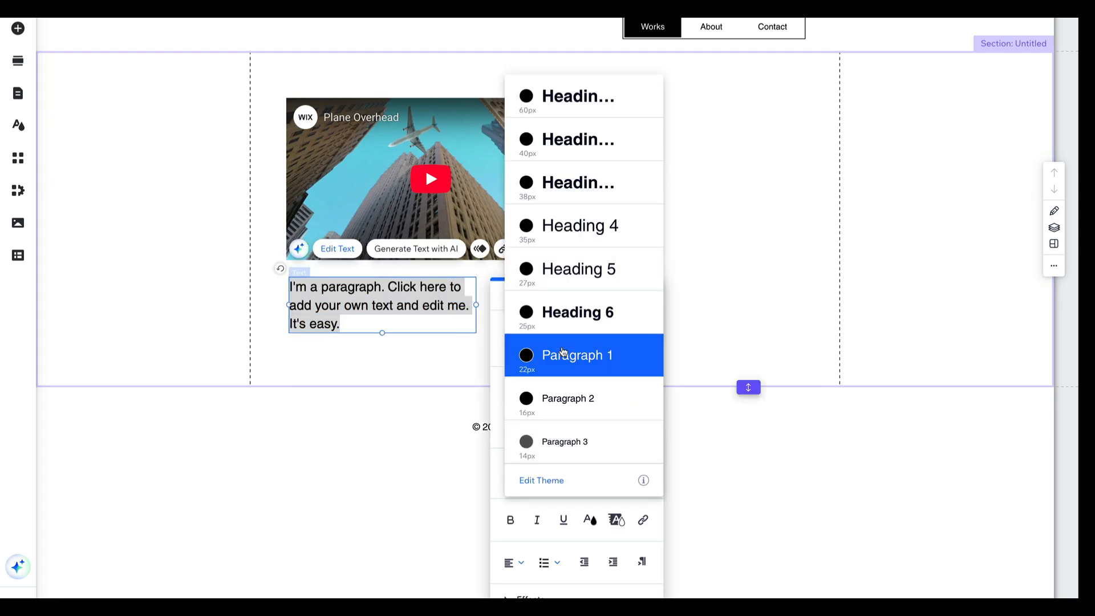
{"action": "left_click", "coordinate": [567, 400]}
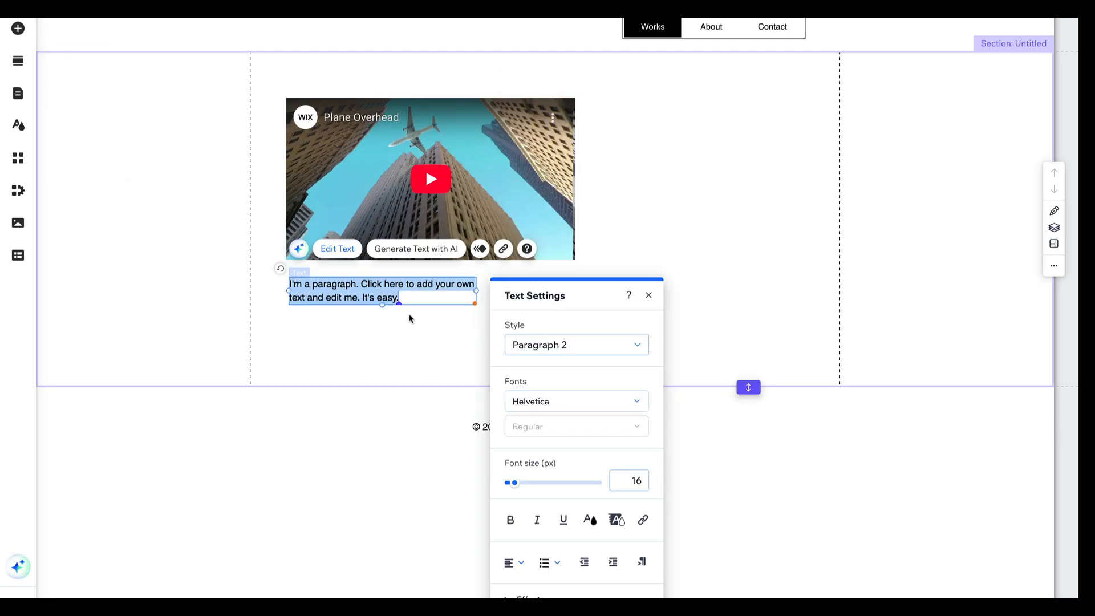
{"action": "left_click", "coordinate": [415, 329]}
Replace the placeholder paragraph with the line "Project:" followed by a second line "Role: Director, Editor"
{"action": "left_click", "coordinate": [361, 283]}
{"action": "left_click", "coordinate": [350, 279]}
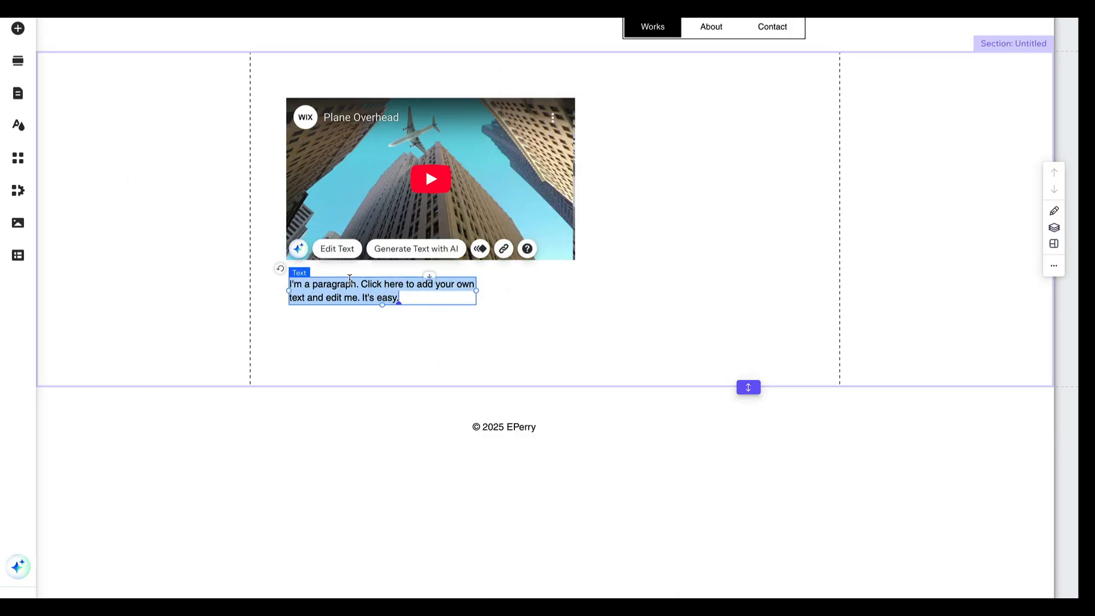
{"action": "type", "text": "Pro"}
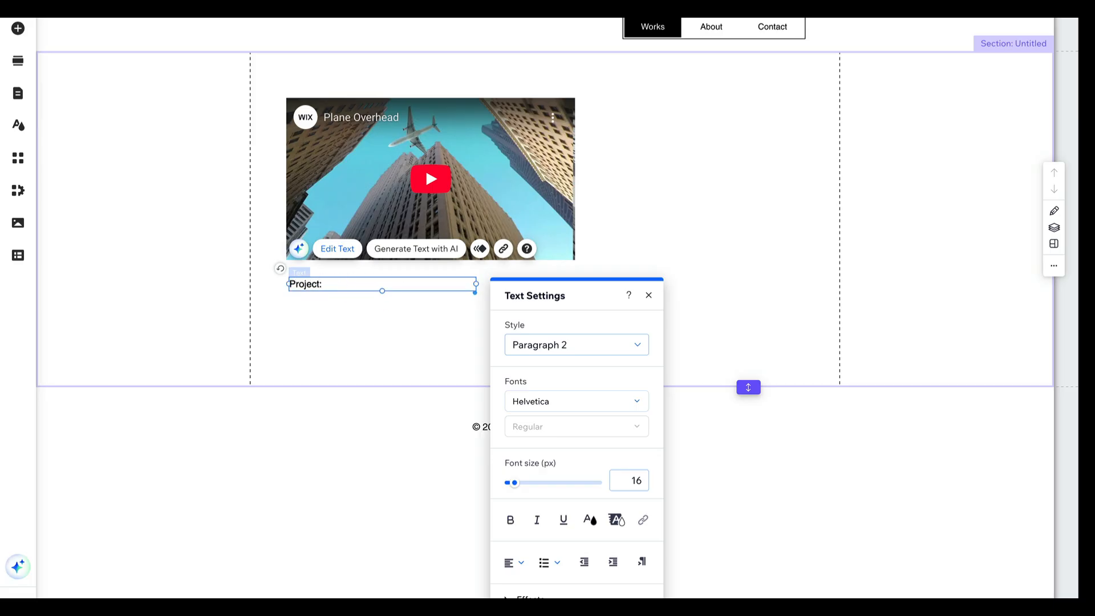
{"action": "type", "text": "ject:"}
{"action": "key", "text": "Return"}
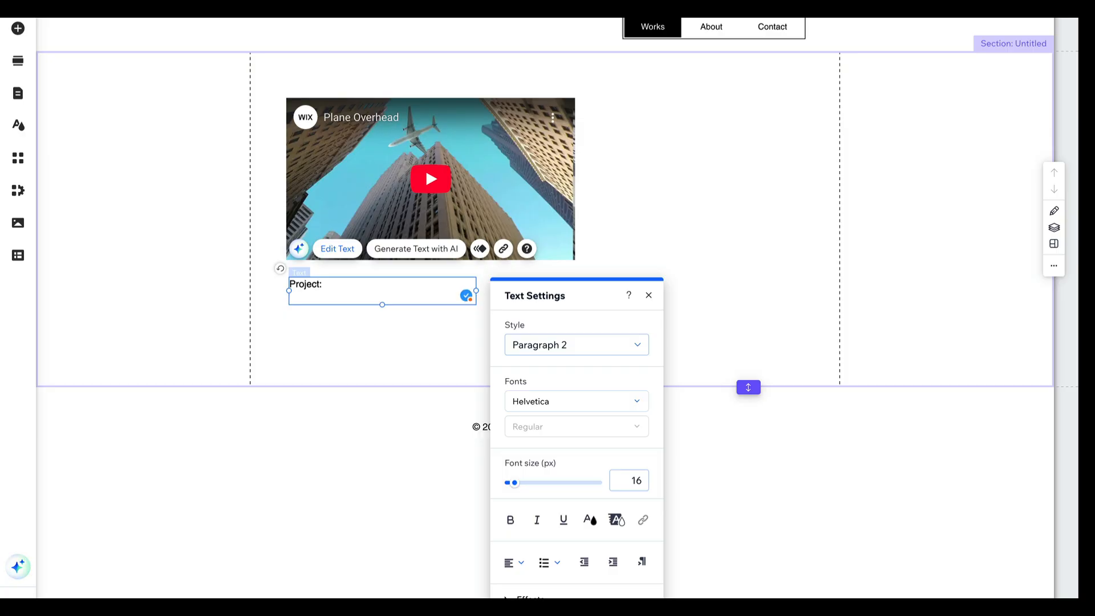
{"action": "type", "text": "Role: Director, Editor"}
{"action": "key", "text": "Return"}
Add a last line reading "Camera: Sony" to the project details text
{"action": "type", "text": "Gear"}
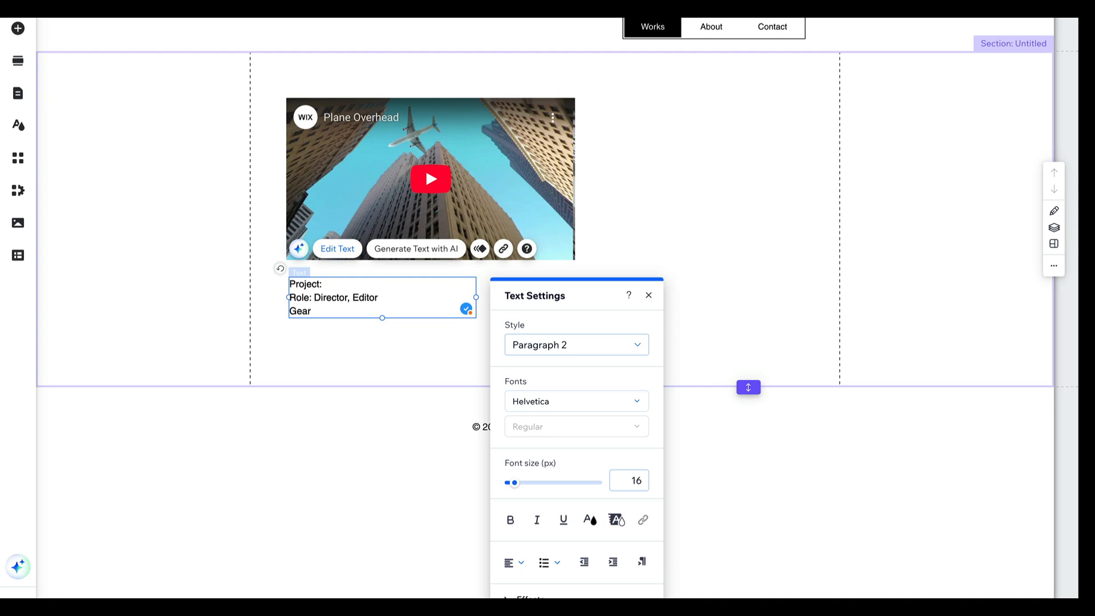
{"action": "key", "text": "BackSpace"}
{"action": "key", "text": "BackSpace"}
{"action": "key", "text": "BackSpace"}
{"action": "key", "text": "BackSpace"}
{"action": "type", "text": "Appl"}
{"action": "type", "text": "ication"}
{"action": "type", "text": ": Adoe"}
{"action": "type", "text": "Son"}
{"action": "type", "text": "y"}
Insert a "Description:" line between the Project and Role lines of the details text
{"action": "left_click_drag", "start_coordinate": [350, 311], "coordinate": [293, 288]}
{"action": "left_click", "coordinate": [365, 299]}
{"action": "key", "text": "Return"}
{"action": "type", "text": "D"}
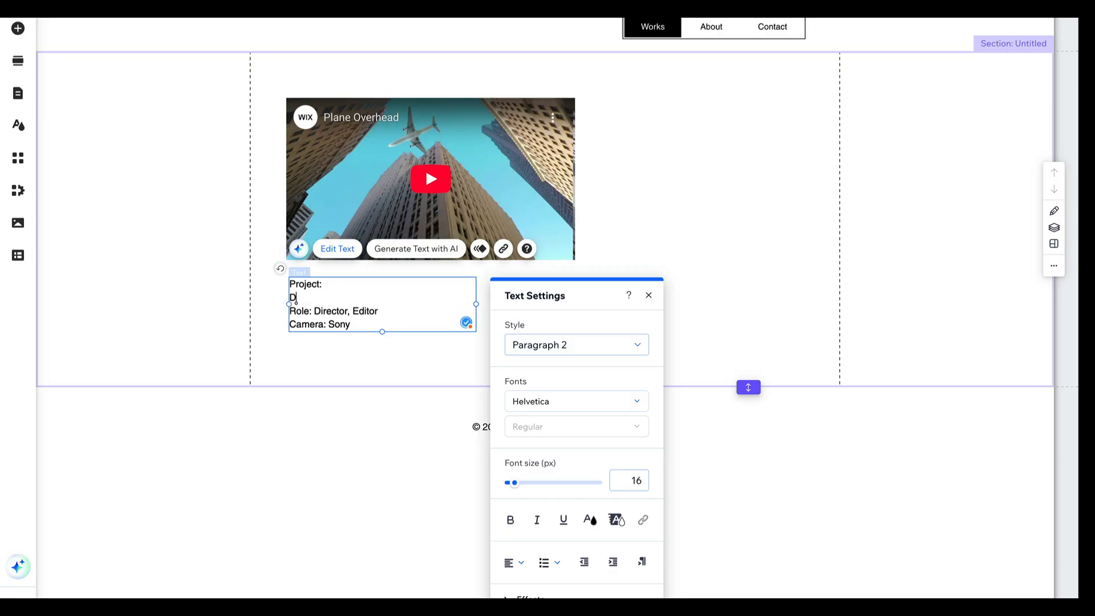
{"action": "type", "text": "escription:"}
Extend the Works section far below the details text and paste a copy of the video player into it
{"action": "left_click", "coordinate": [516, 231]}
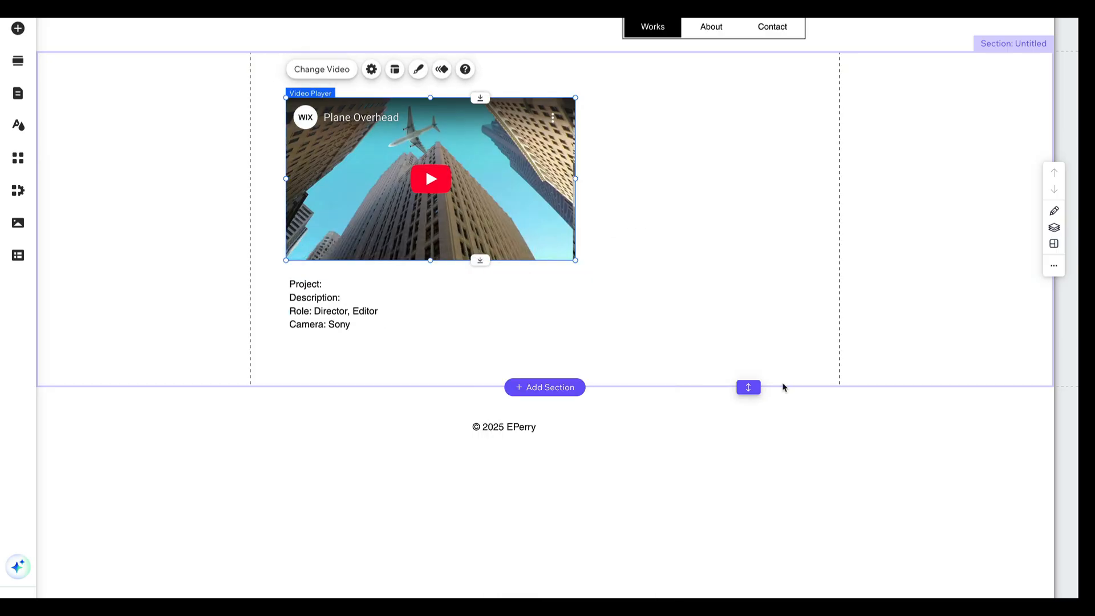
{"action": "left_click_drag", "start_coordinate": [748, 387], "coordinate": [748, 614]}
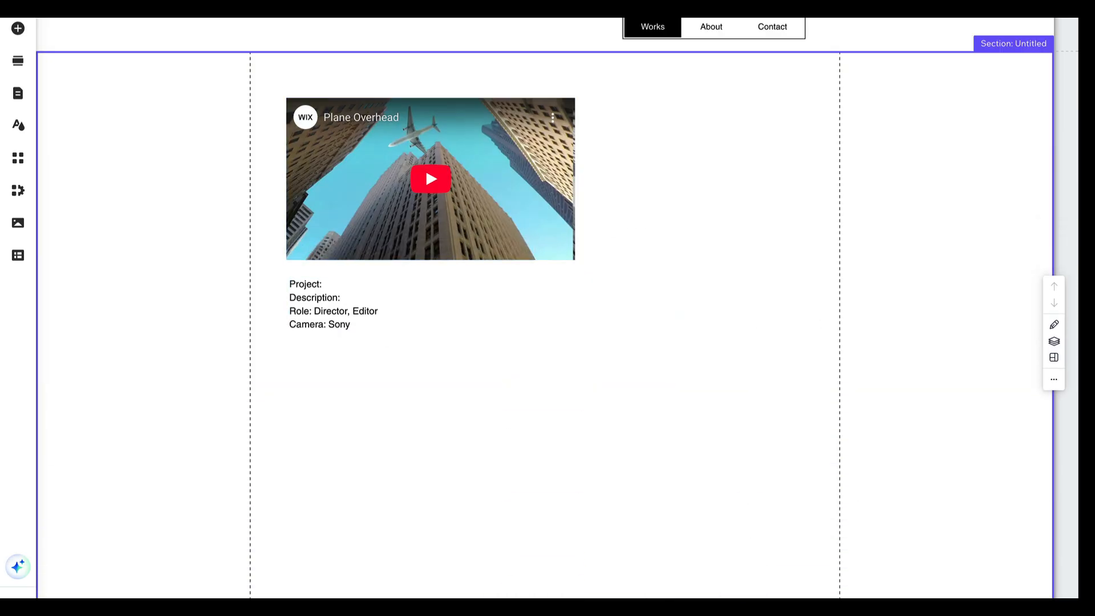
{"action": "left_click", "coordinate": [660, 235]}
{"action": "left_click", "coordinate": [518, 209]}
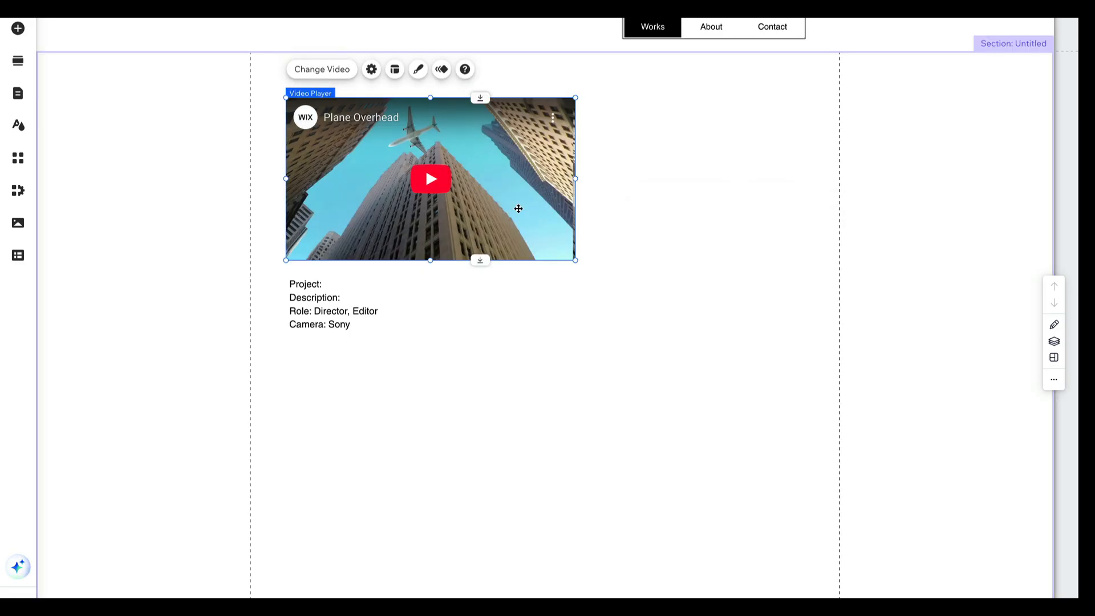
{"action": "left_click", "coordinate": [552, 341]}
{"action": "key", "text": "super+v"}
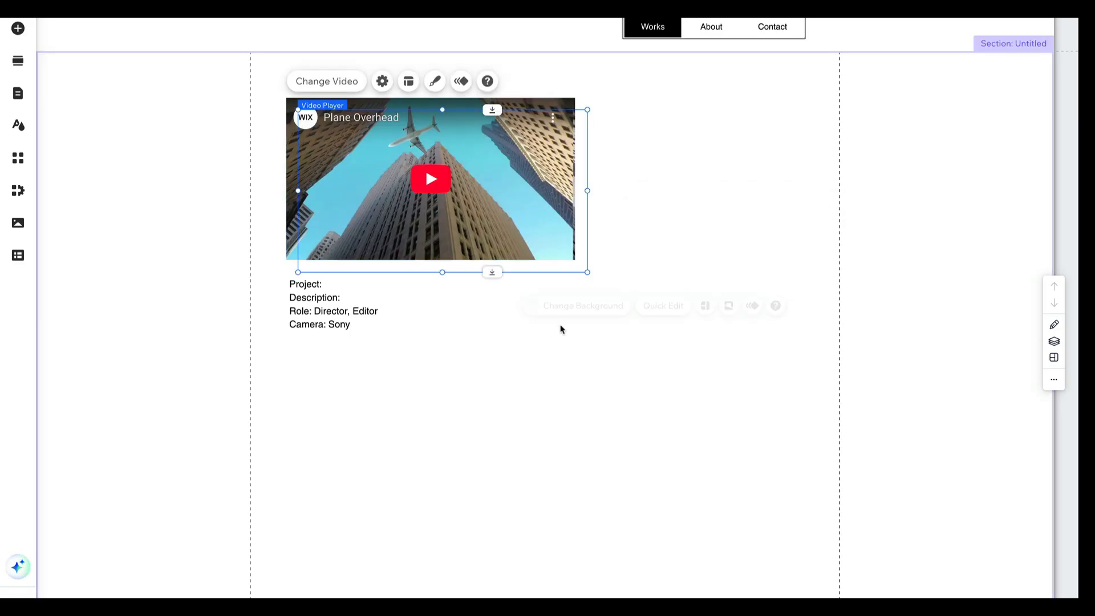
Place the two video players side by side at the same height, spanning the area between the vertical gridlines
{"action": "left_click_drag", "start_coordinate": [512, 188], "coordinate": [871, 174]}
{"action": "left_click", "coordinate": [505, 196]}
{"action": "left_click_drag", "start_coordinate": [505, 196], "coordinate": [487, 196]}
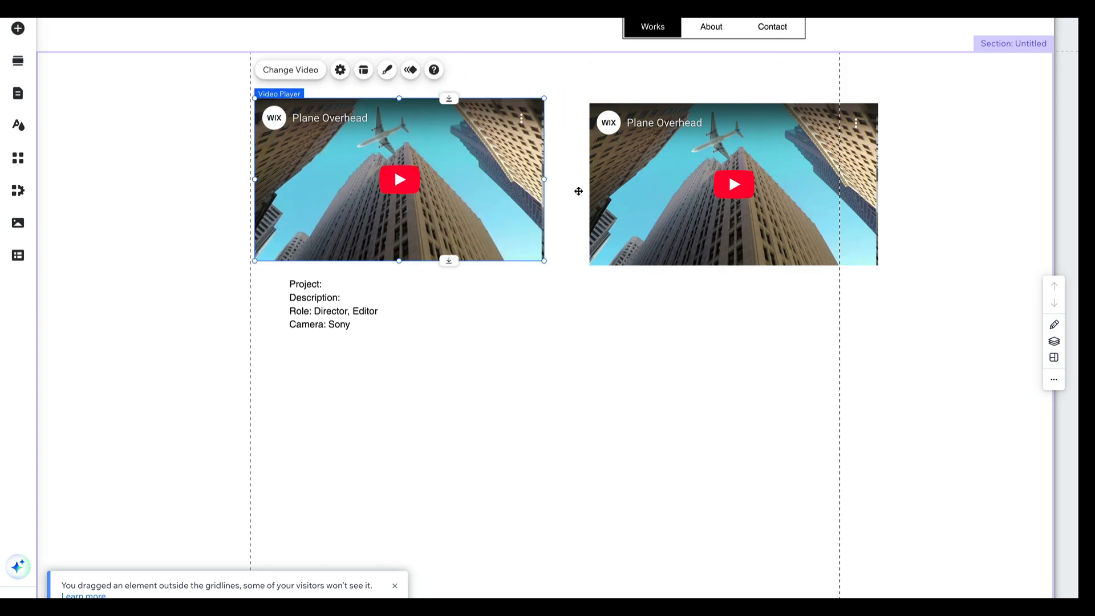
{"action": "left_click_drag", "start_coordinate": [690, 192], "coordinate": [655, 190]}
Duplicate the project details text under the second video and shift the original under the first video's edge
{"action": "left_click", "coordinate": [332, 318]}
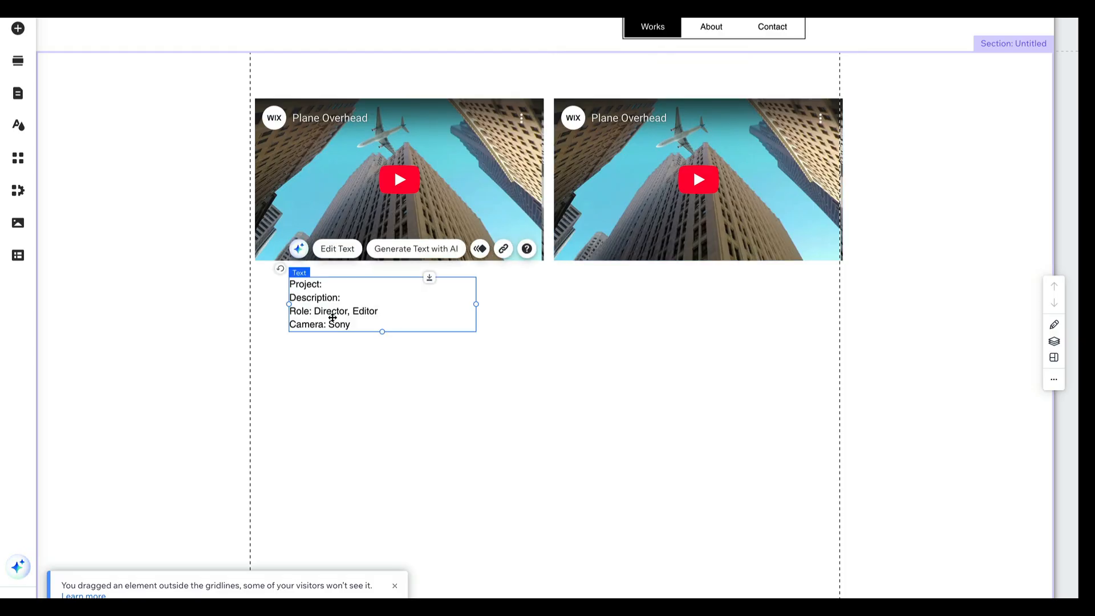
{"action": "left_click_drag", "start_coordinate": [332, 317], "coordinate": [599, 309]}
{"action": "left_click_drag", "start_coordinate": [350, 313], "coordinate": [321, 311]}
{"action": "left_click", "coordinate": [464, 422]}
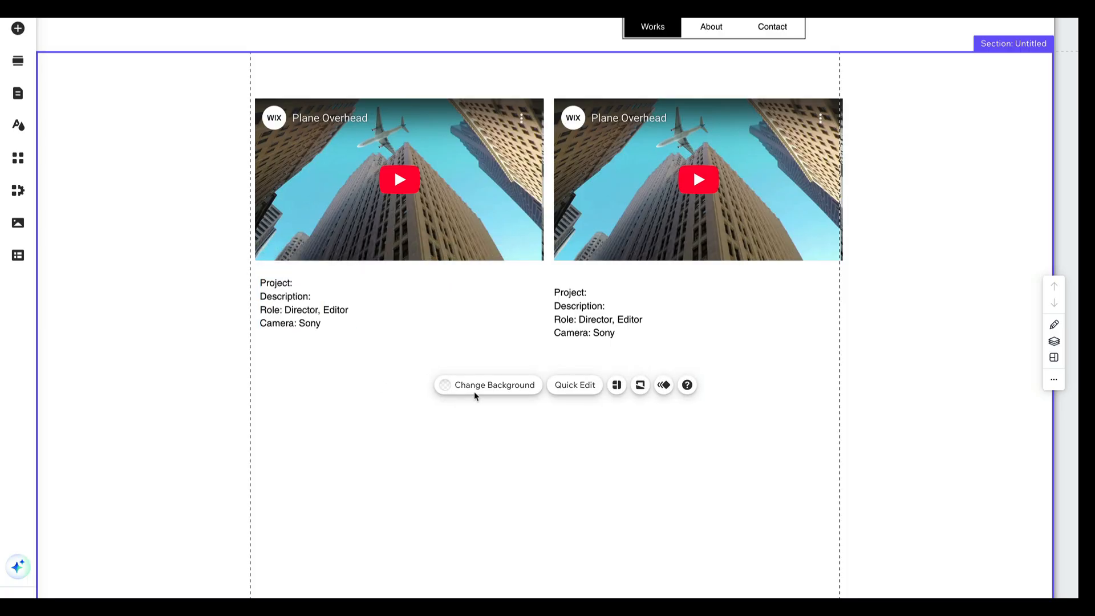
{"action": "left_click_drag", "start_coordinate": [576, 334], "coordinate": [580, 325]}
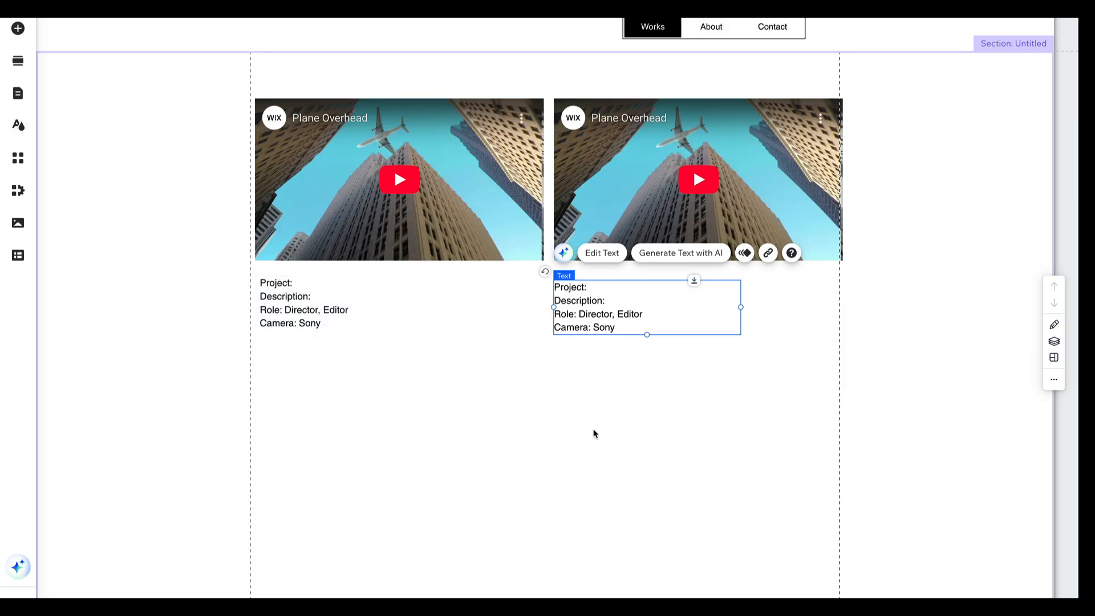
Toggle the Gridlines and Rulers display options, then restore both to their original state
{"action": "mouse_move", "coordinate": [1015, 11]}
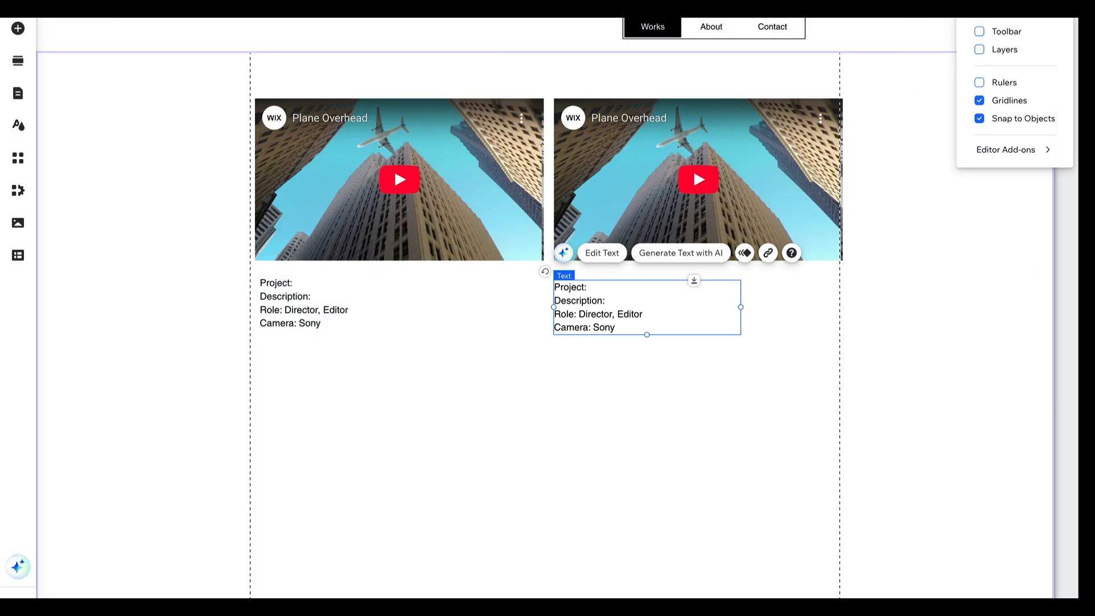
{"action": "left_click", "coordinate": [979, 102]}
{"action": "left_click", "coordinate": [979, 101]}
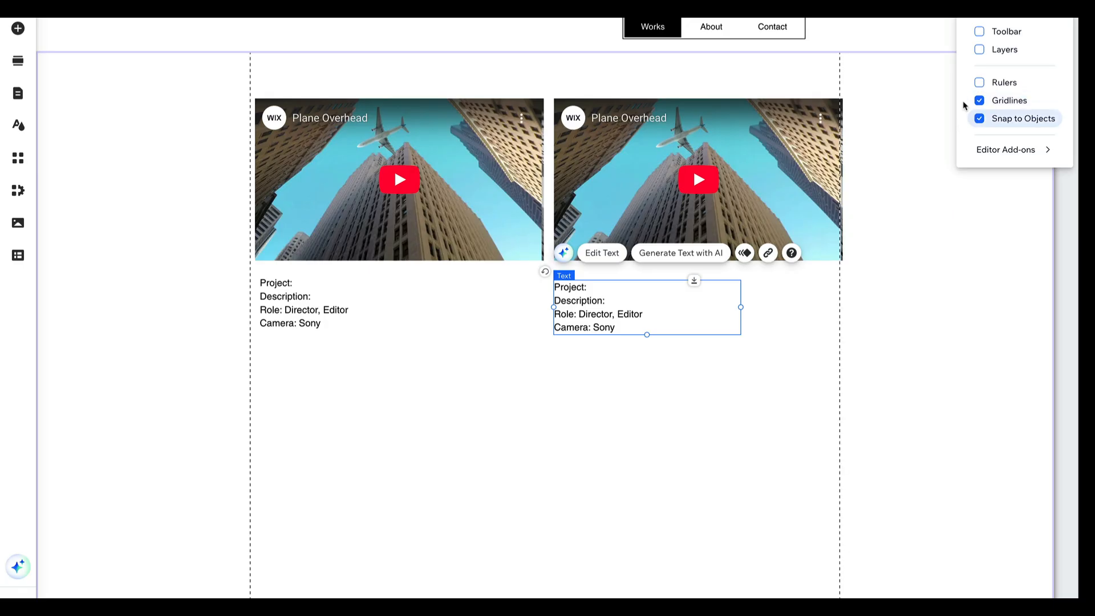
{"action": "left_click", "coordinate": [978, 84]}
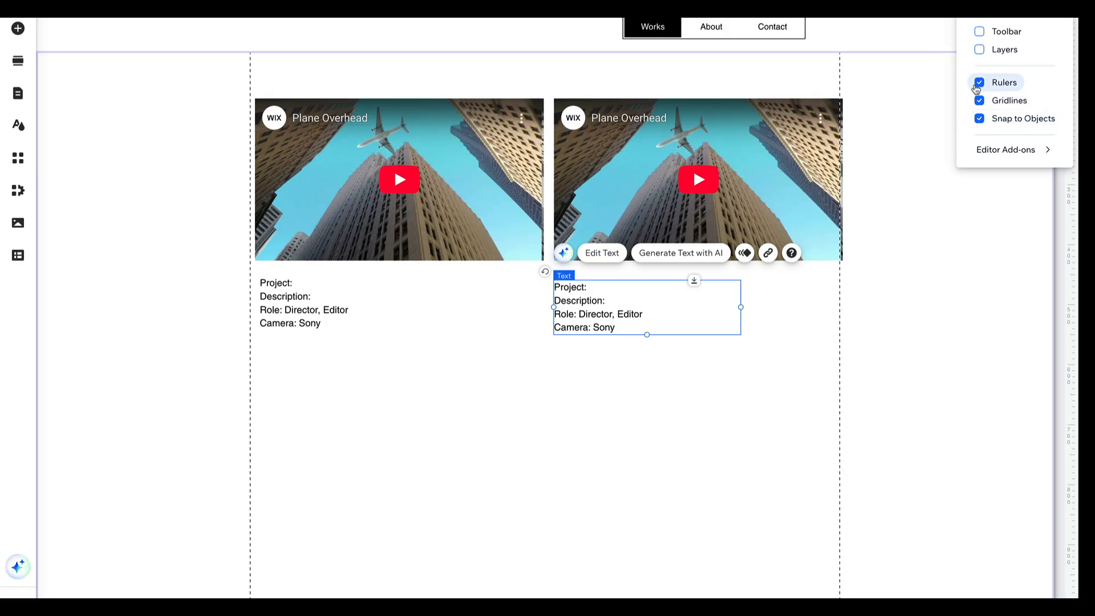
{"action": "left_click", "coordinate": [977, 87]}
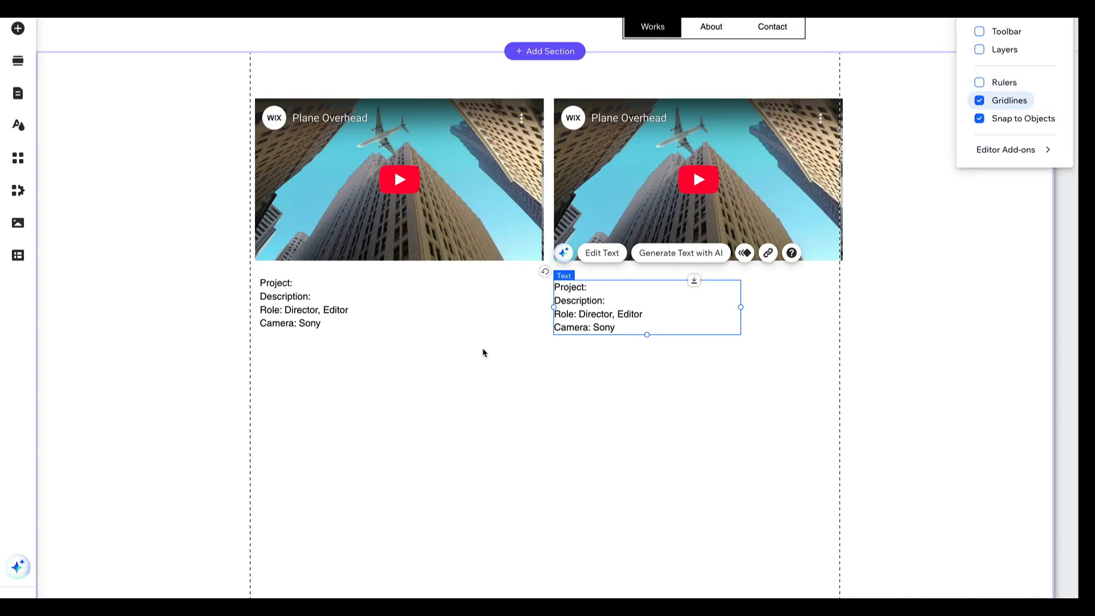
{"action": "left_click", "coordinate": [430, 407]}
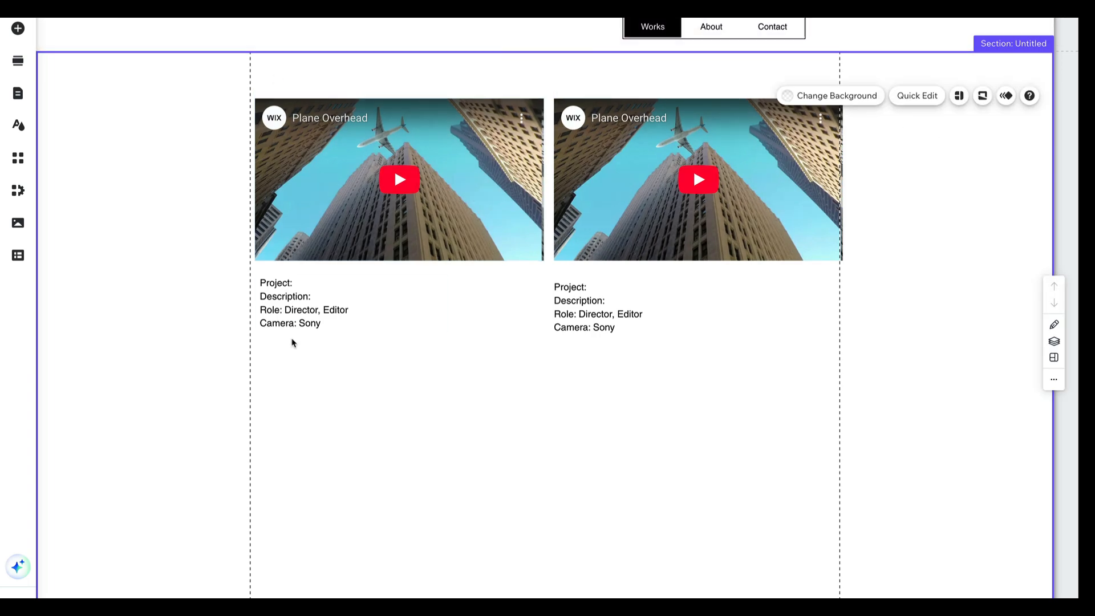
{"action": "scroll", "coordinate": [290, 343], "scroll_direction": "down", "scroll_amount": 2}
{"action": "scroll", "coordinate": [291, 342], "scroll_direction": "up", "scroll_amount": 2}
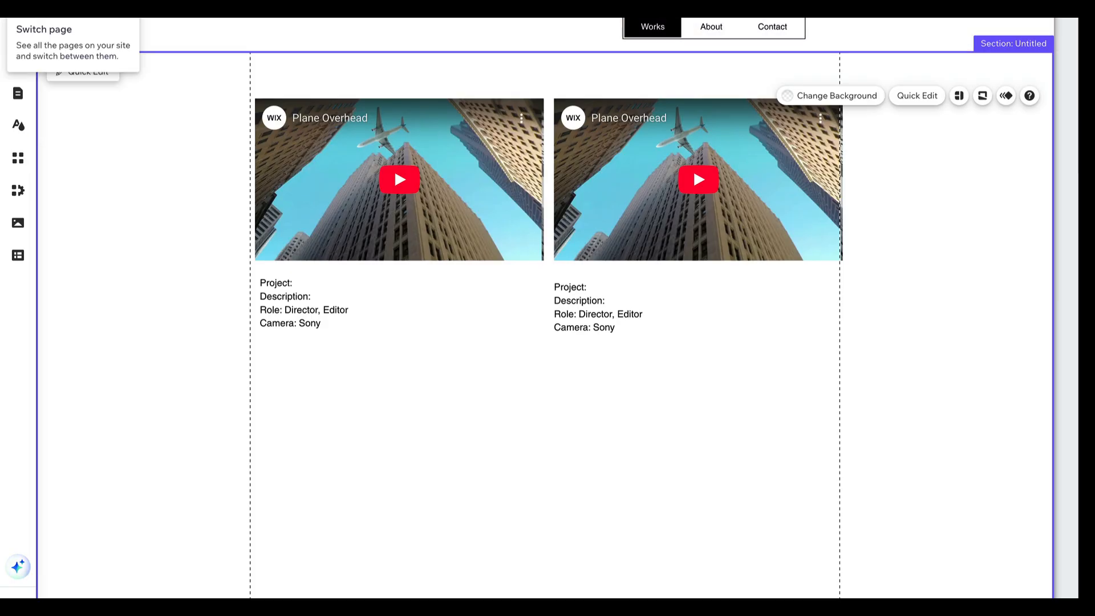
Switch to the About page and add a Paragraph 2 text near the start of its section
{"action": "left_click", "coordinate": [33, 23]}
{"action": "left_click", "coordinate": [34, 34]}
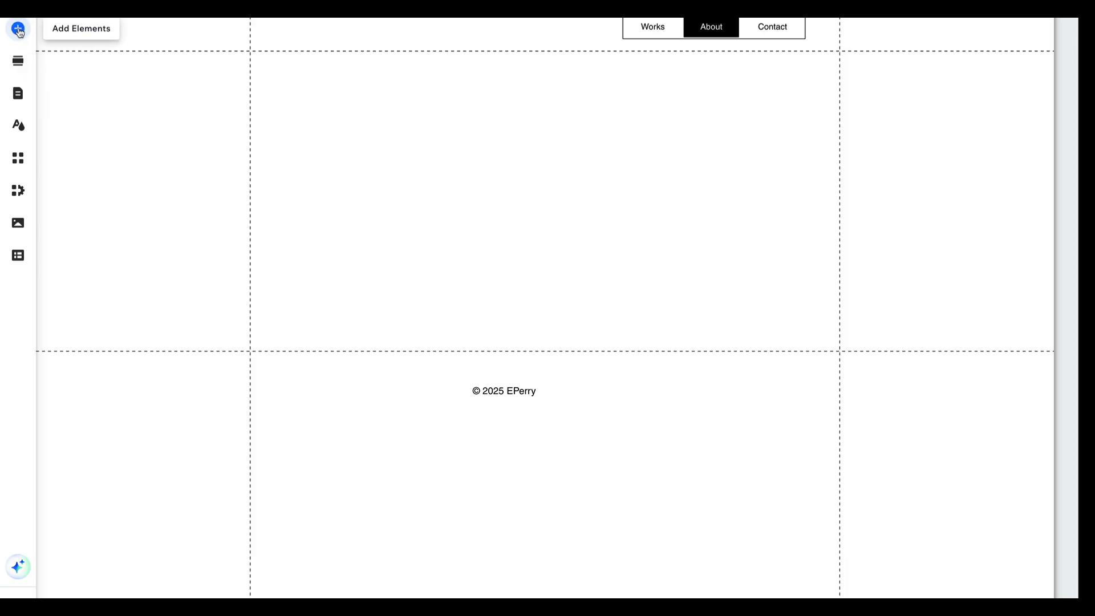
{"action": "left_click", "coordinate": [18, 29]}
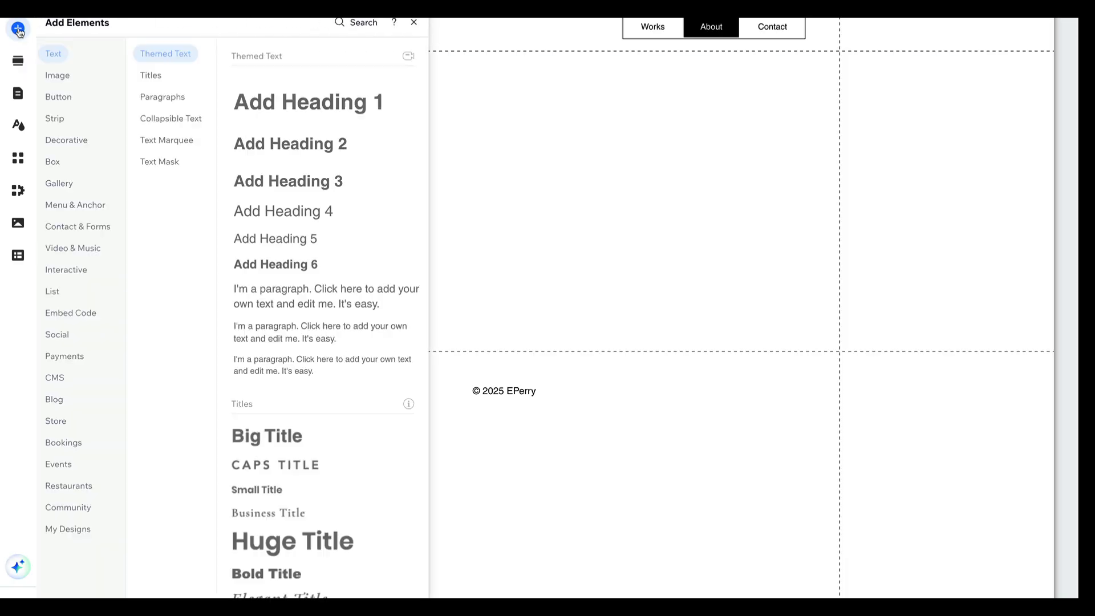
{"action": "left_click", "coordinate": [77, 77]}
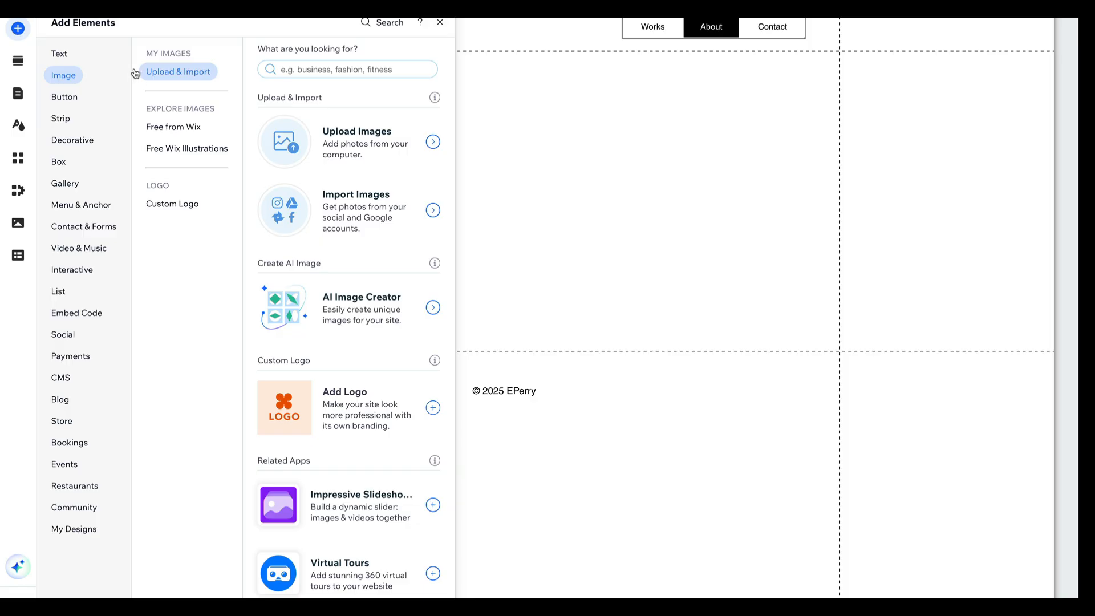
{"action": "left_click", "coordinate": [61, 54]}
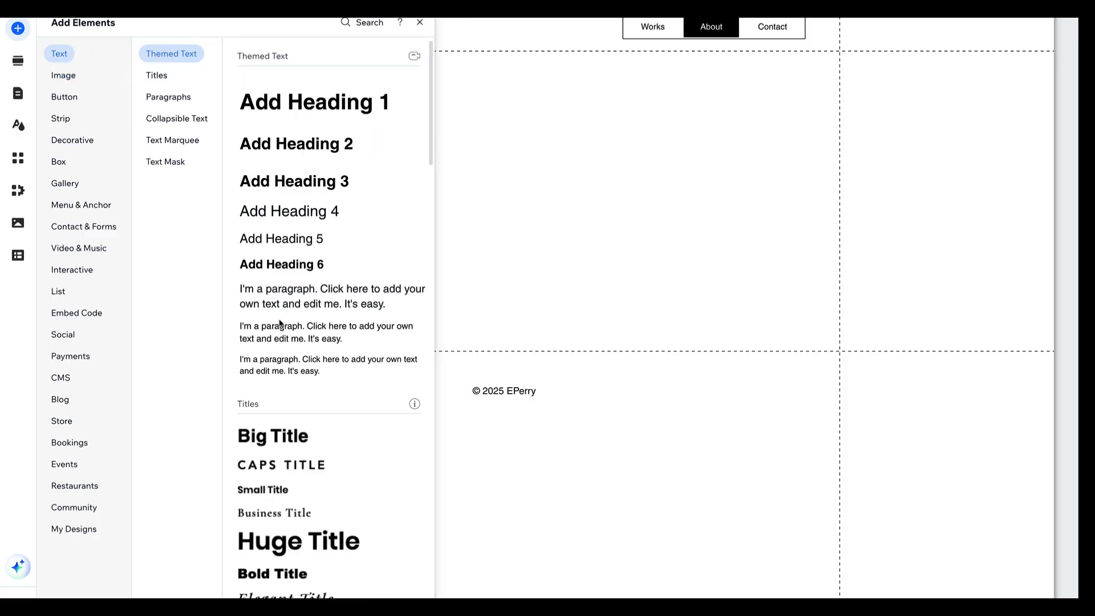
{"action": "left_click_drag", "start_coordinate": [285, 328], "coordinate": [331, 102]}
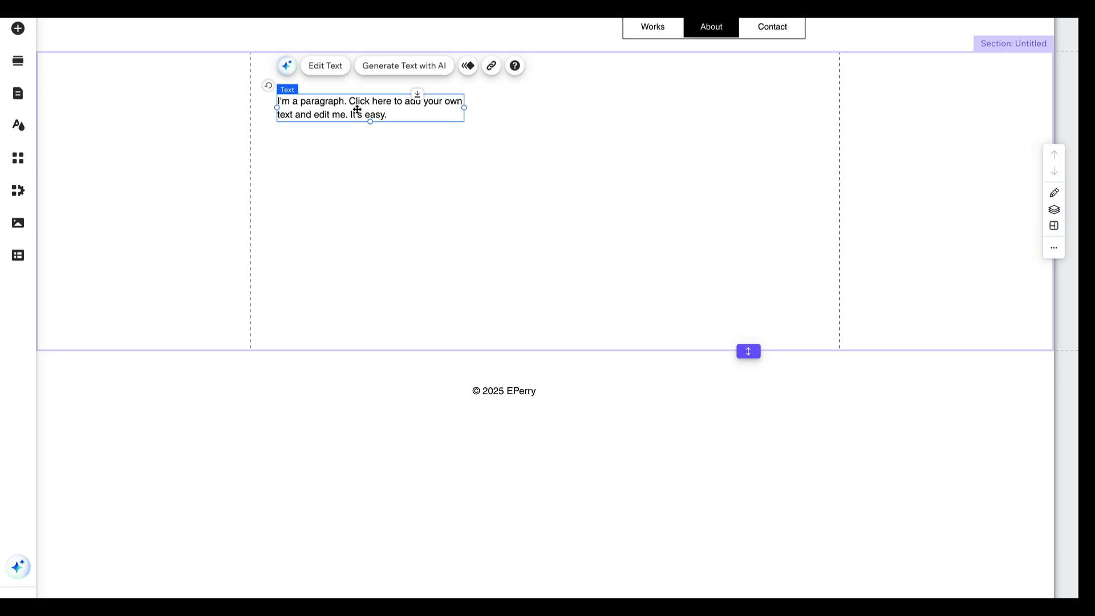
Replace the placeholder paragraph on the About page with "Hi, Im"
{"action": "double_click", "coordinate": [358, 109]}
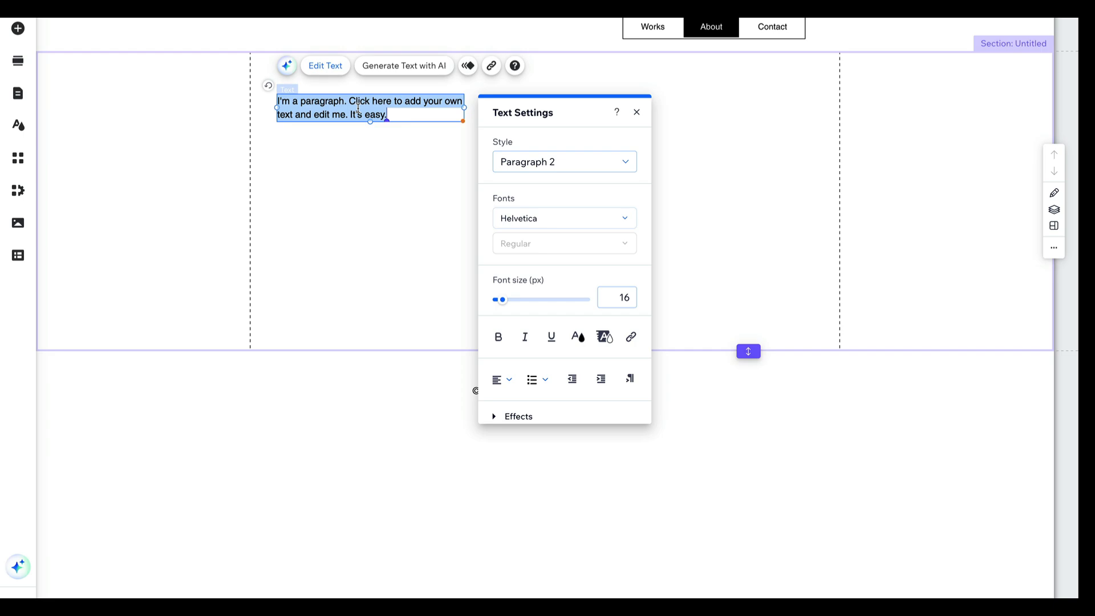
{"action": "type", "text": "Hi, Im"}
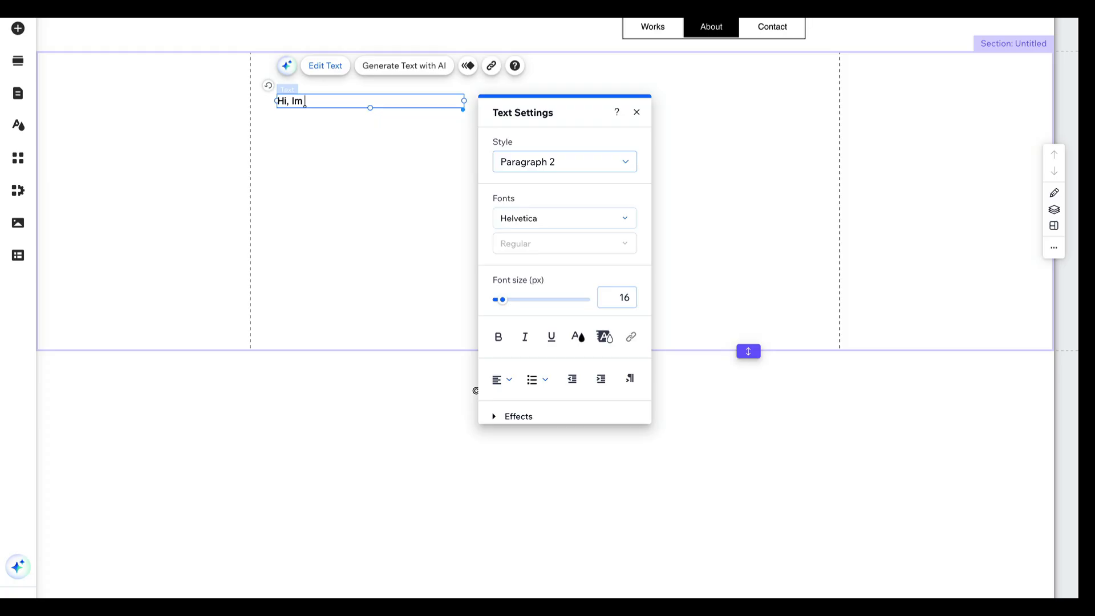
{"action": "left_click", "coordinate": [377, 142]}
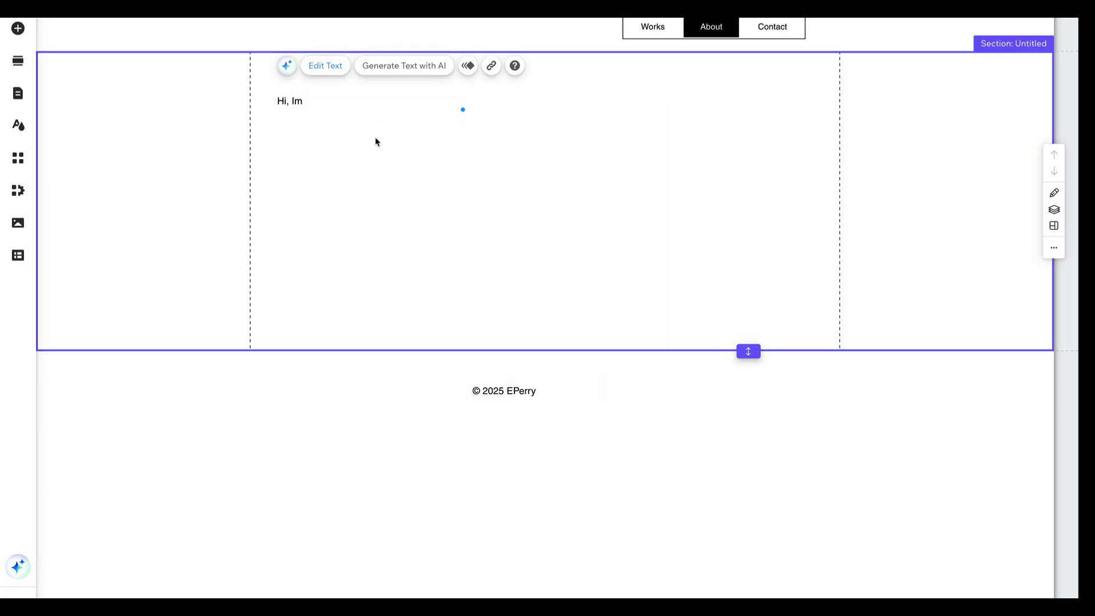
{"action": "left_click", "coordinate": [302, 100]}
{"action": "double_click", "coordinate": [301, 100]}
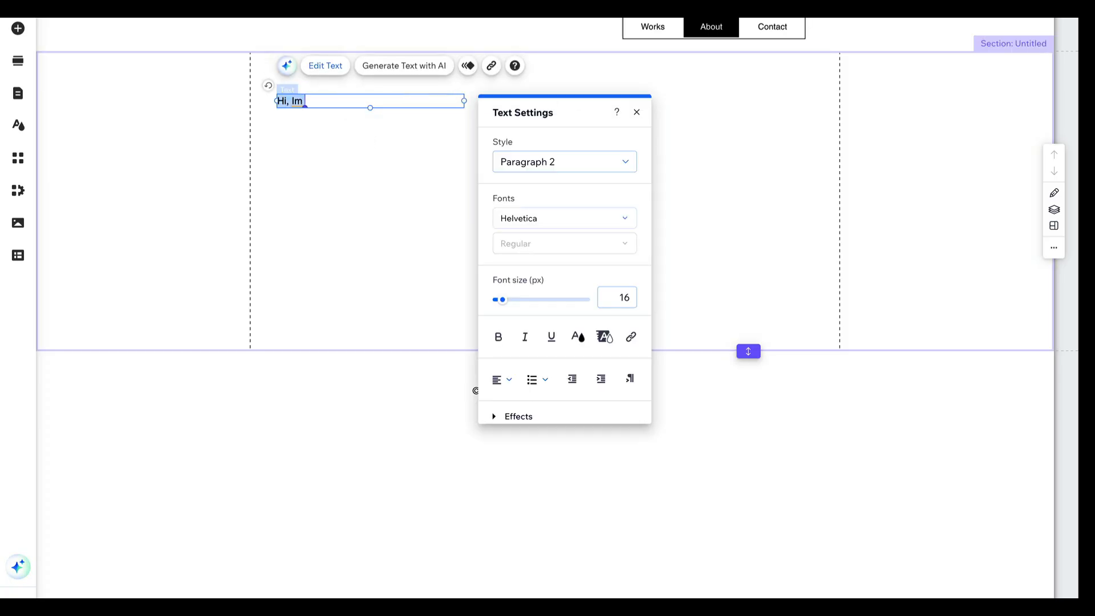
{"action": "key", "text": "BackSpace"}
{"action": "left_click", "coordinate": [329, 143]}
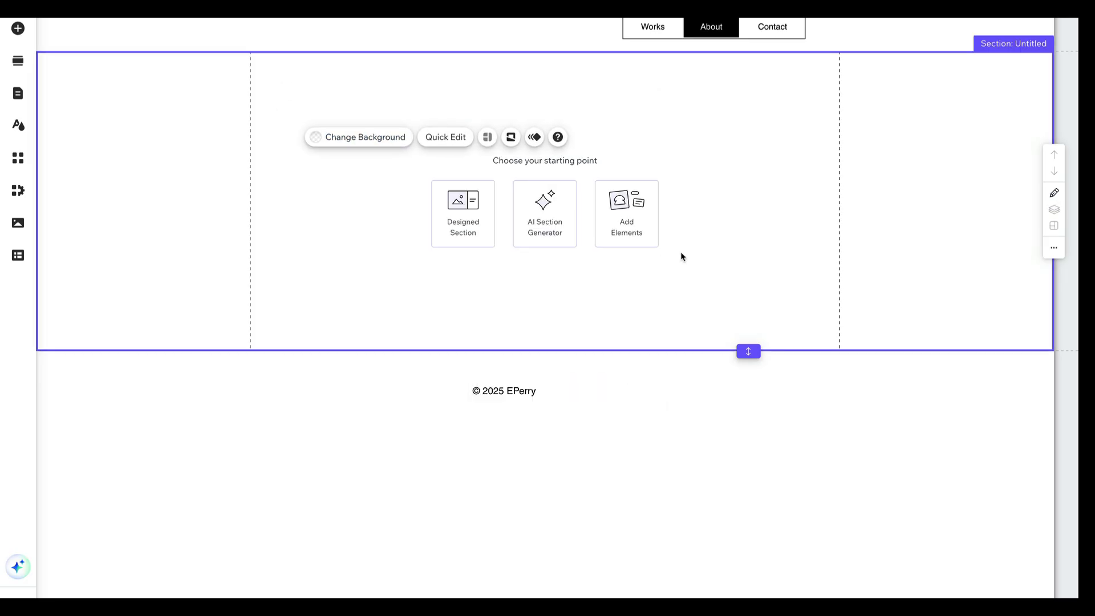
{"action": "key", "text": "ctrl+z"}
Move the "Hi, Im" text lower and add a Heading 2 reading "About" above it
{"action": "left_click", "coordinate": [304, 106]}
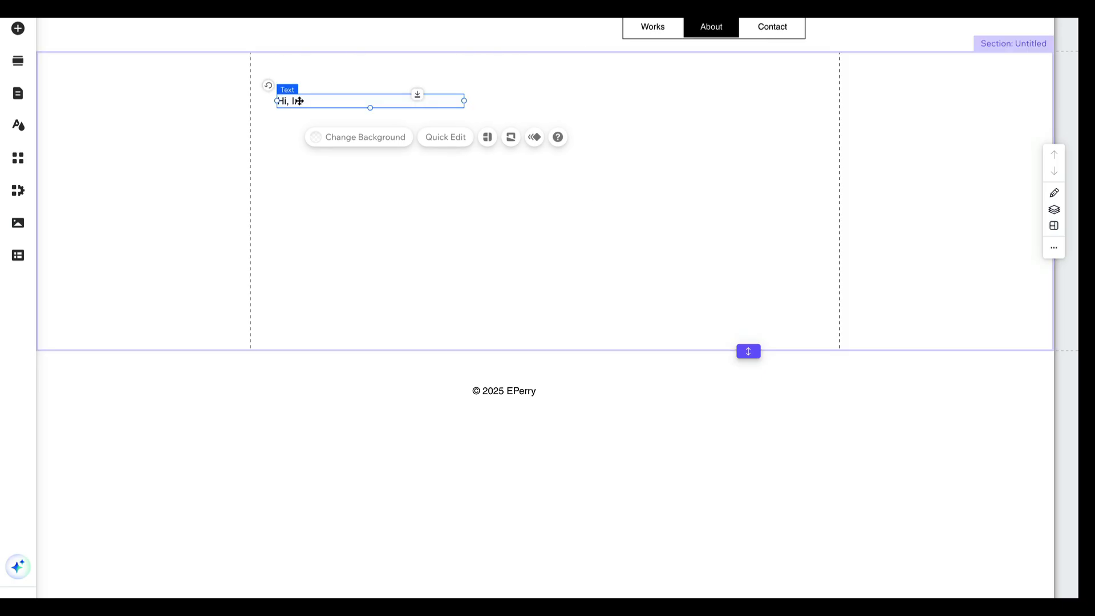
{"action": "left_click_drag", "start_coordinate": [300, 101], "coordinate": [303, 203]}
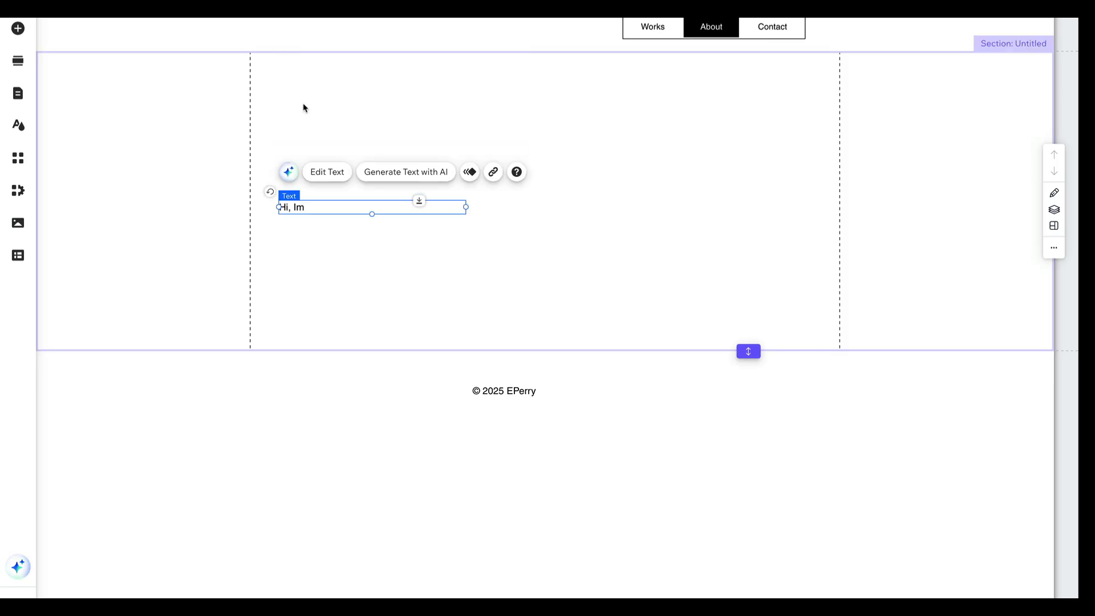
{"action": "left_click", "coordinate": [292, 87]}
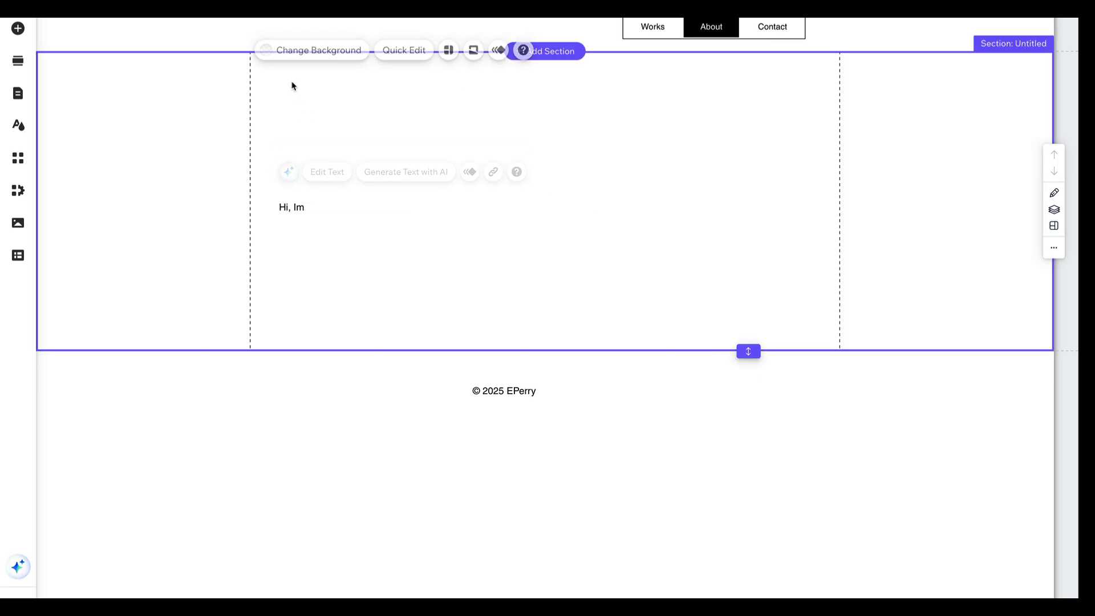
{"action": "left_click", "coordinate": [17, 29]}
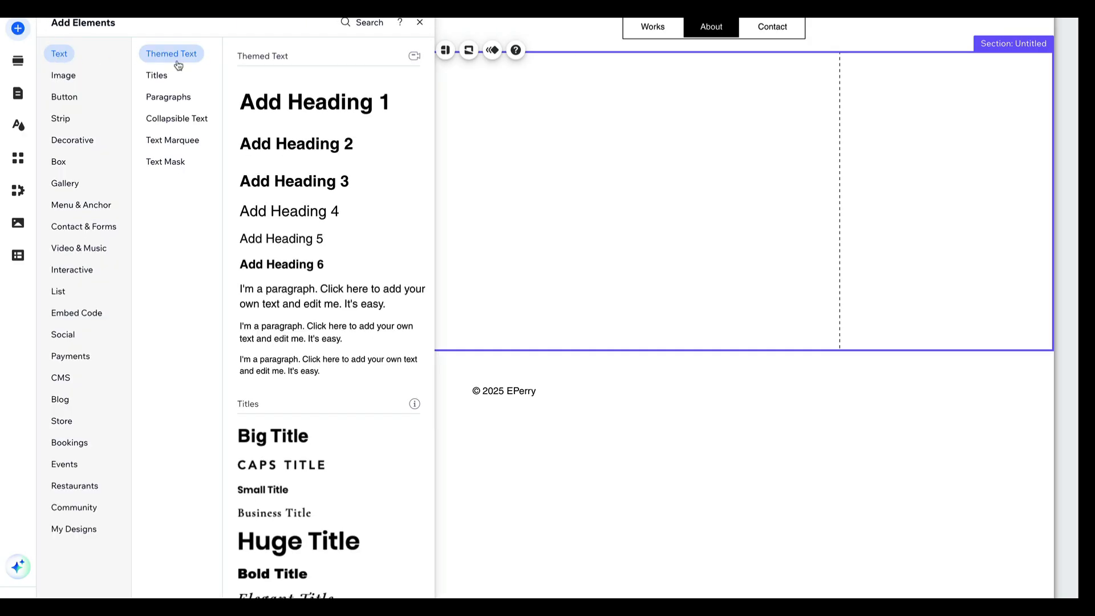
{"action": "left_click_drag", "start_coordinate": [288, 142], "coordinate": [361, 99]}
{"action": "double_click", "coordinate": [360, 99]}
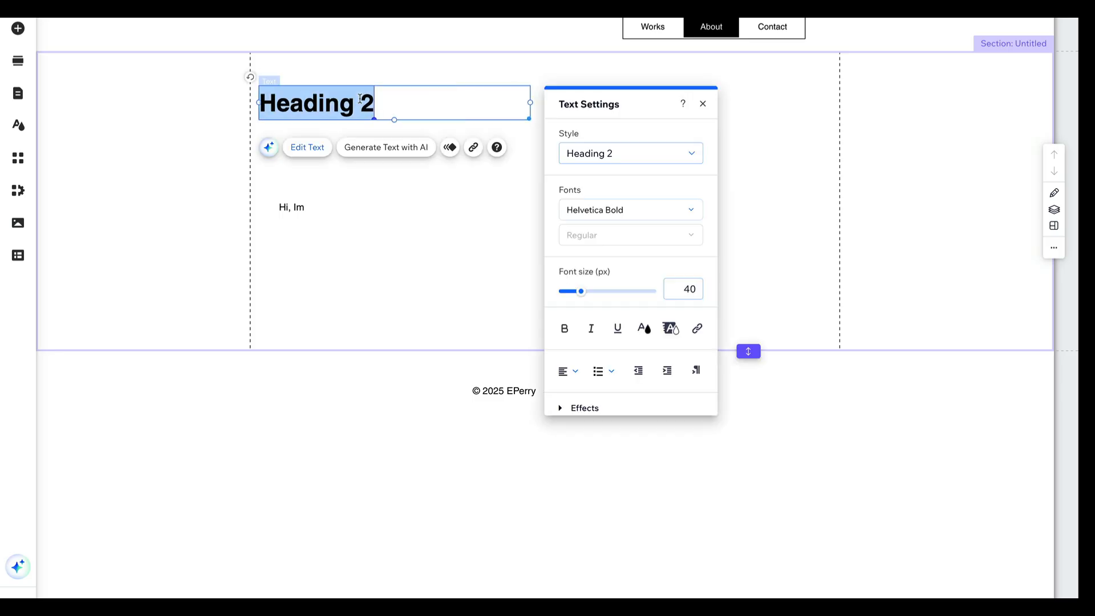
{"action": "type", "text": "About"}
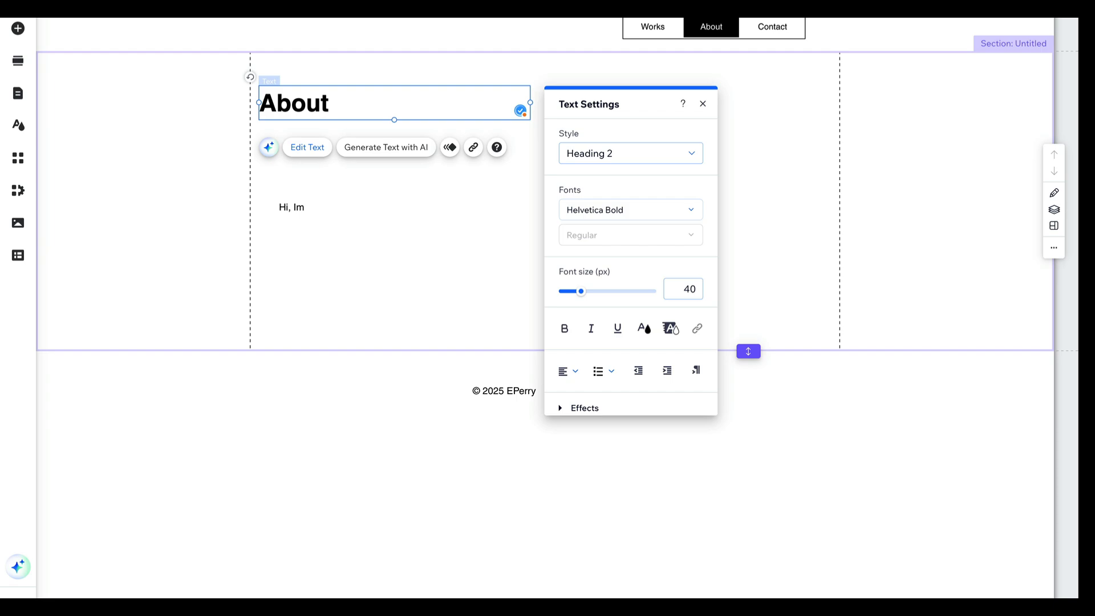
{"action": "left_click", "coordinate": [380, 239]}
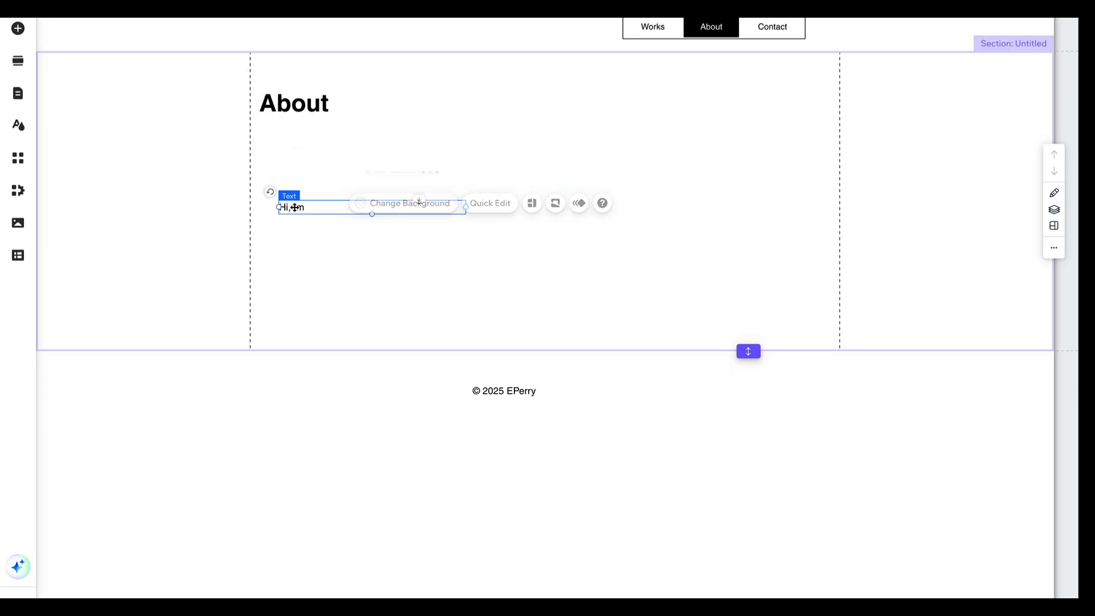
Place the "Hi, Im" text directly under the About heading and extend the section further down
{"action": "left_click_drag", "start_coordinate": [289, 206], "coordinate": [279, 140]}
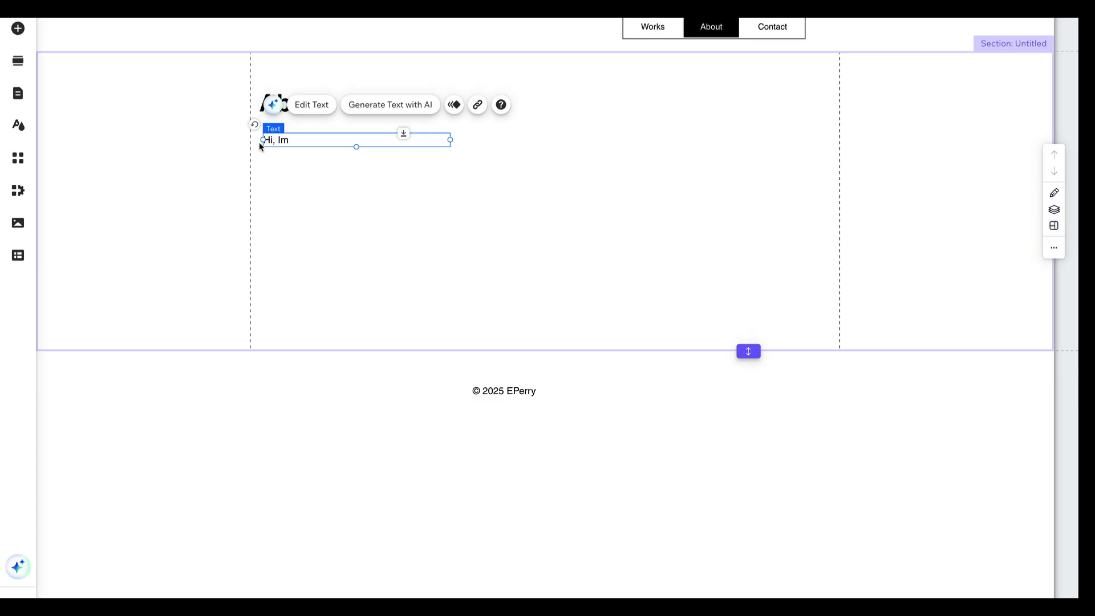
{"action": "left_click", "coordinate": [697, 107]}
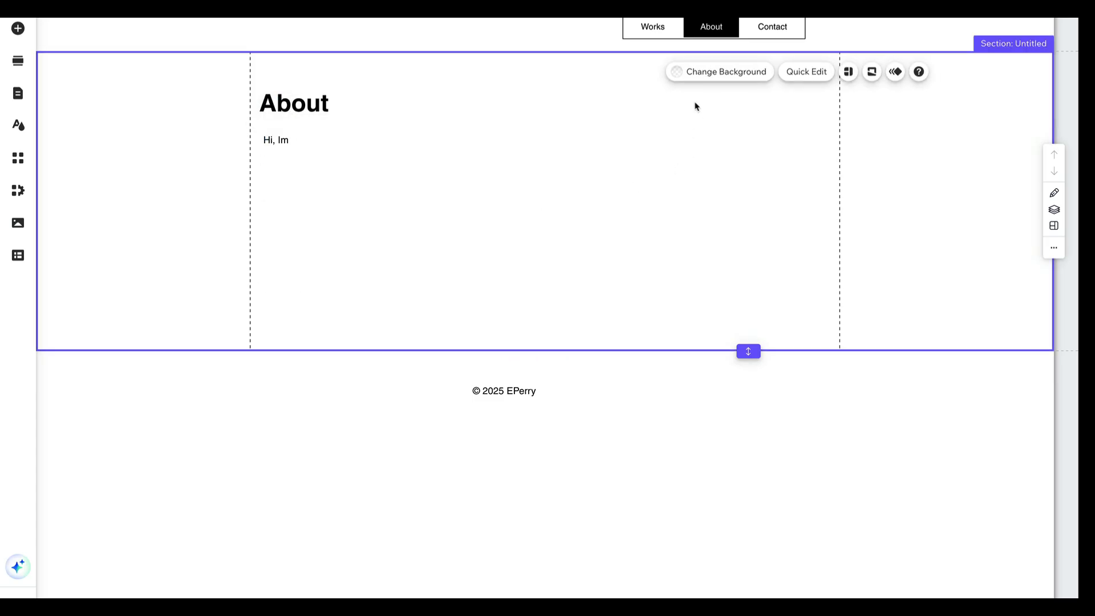
{"action": "double_click", "coordinate": [282, 141]}
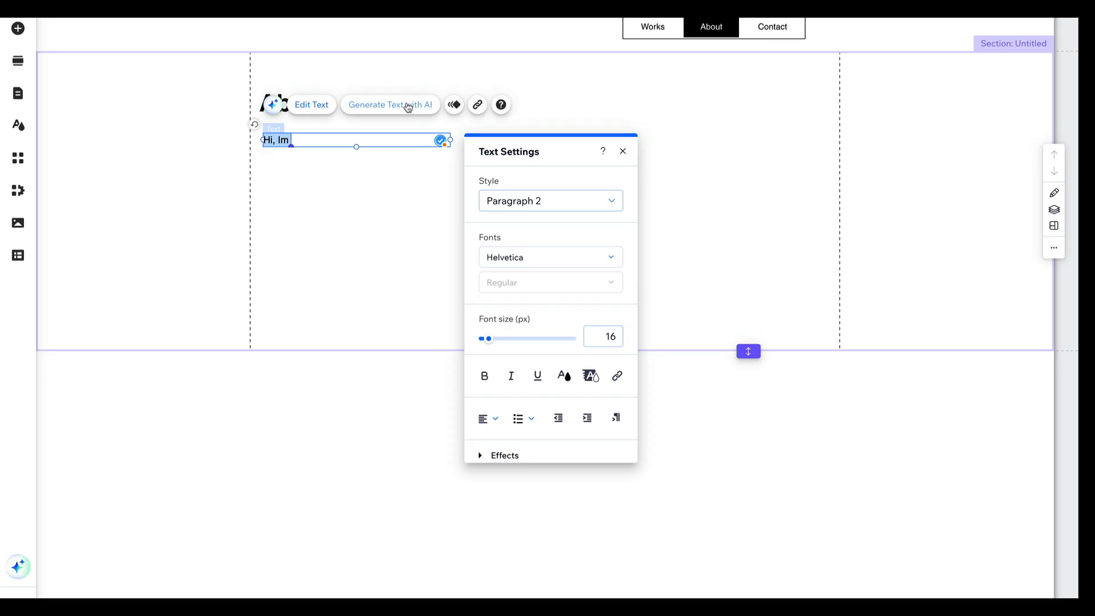
{"action": "left_click", "coordinate": [342, 195]}
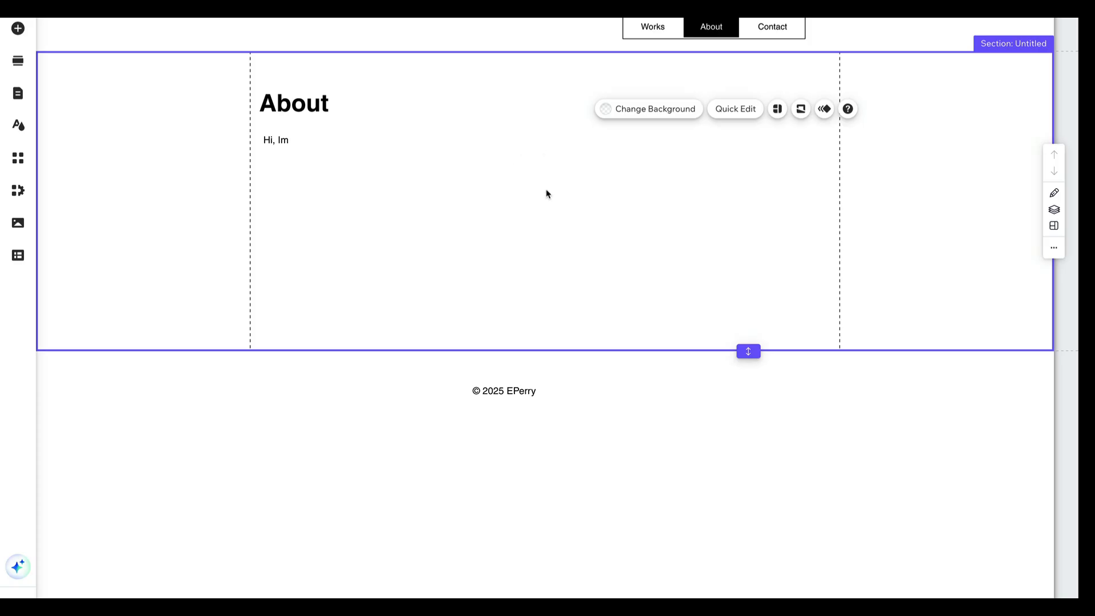
{"action": "left_click_drag", "start_coordinate": [748, 349], "coordinate": [753, 483]}
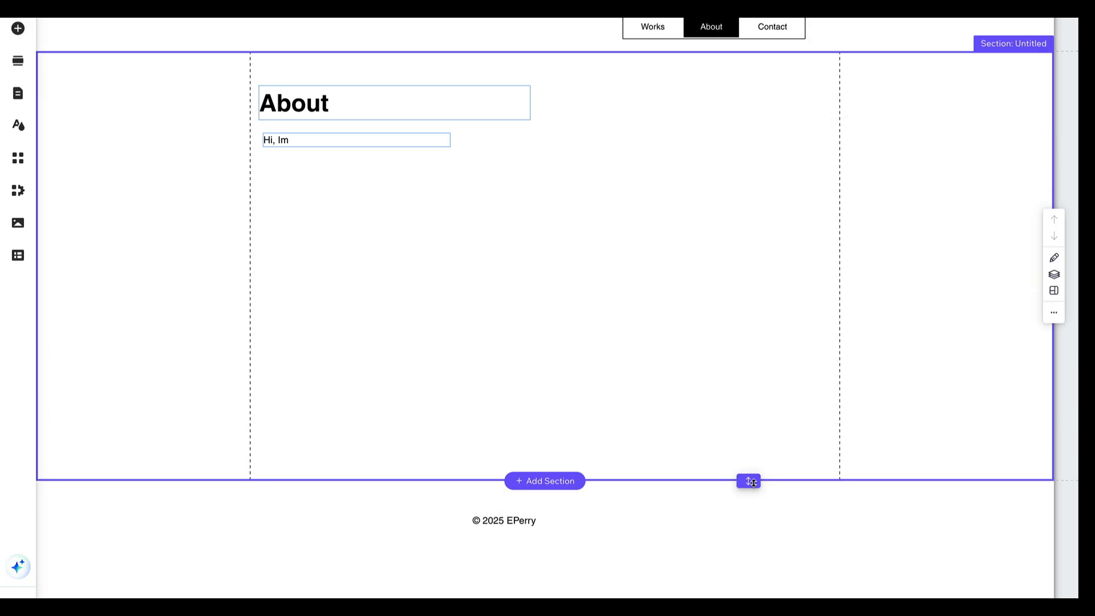
{"action": "left_click", "coordinate": [409, 171]}
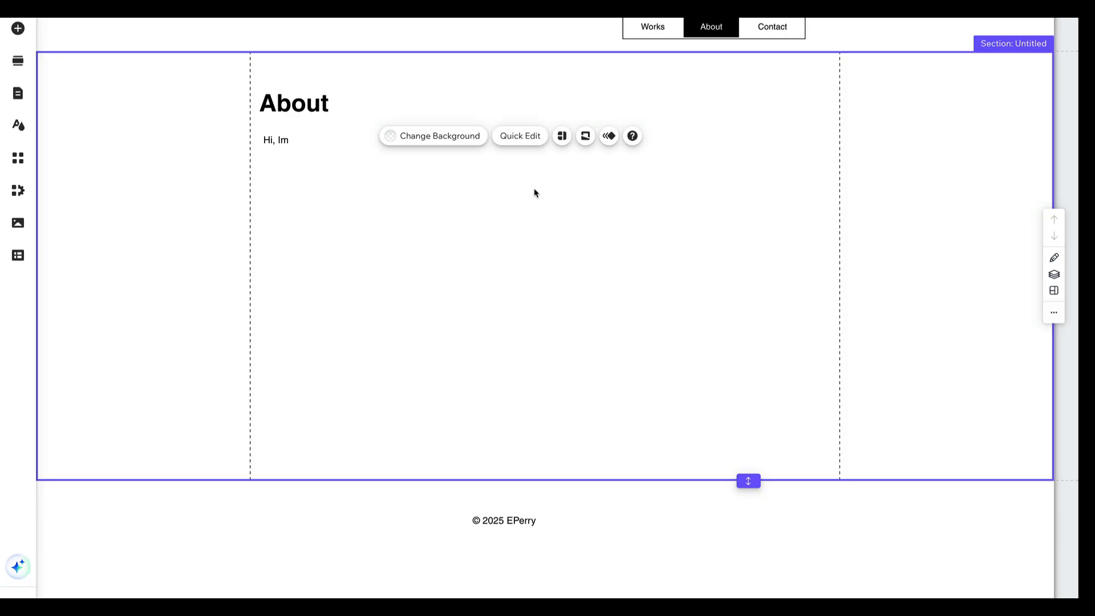
Examine the image options and the media upload sources for adding a photo, then return to the About page
{"action": "left_click", "coordinate": [18, 29]}
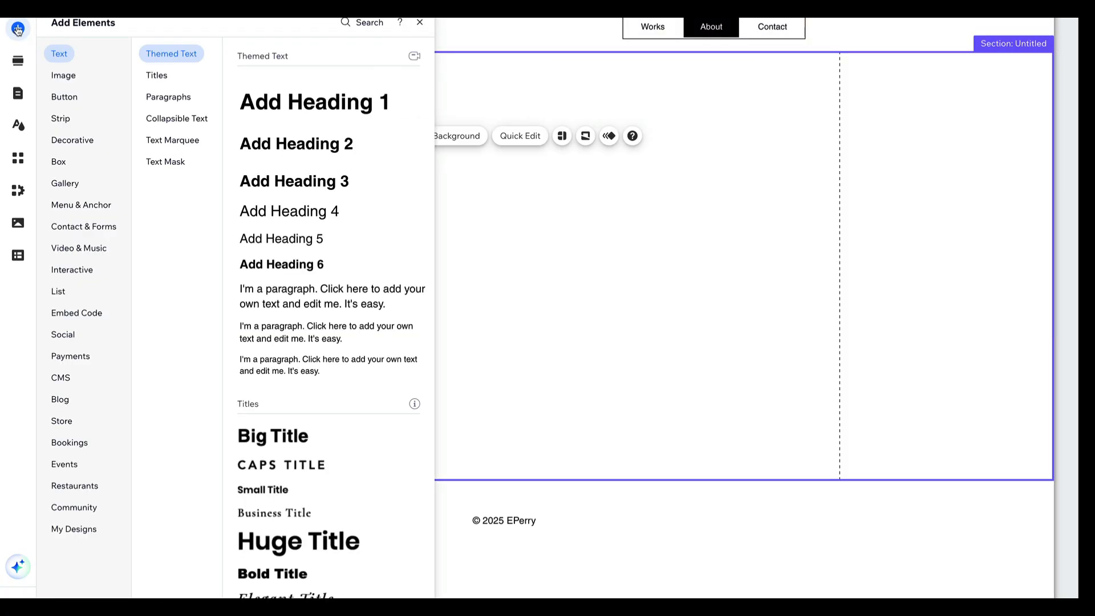
{"action": "left_click", "coordinate": [69, 76]}
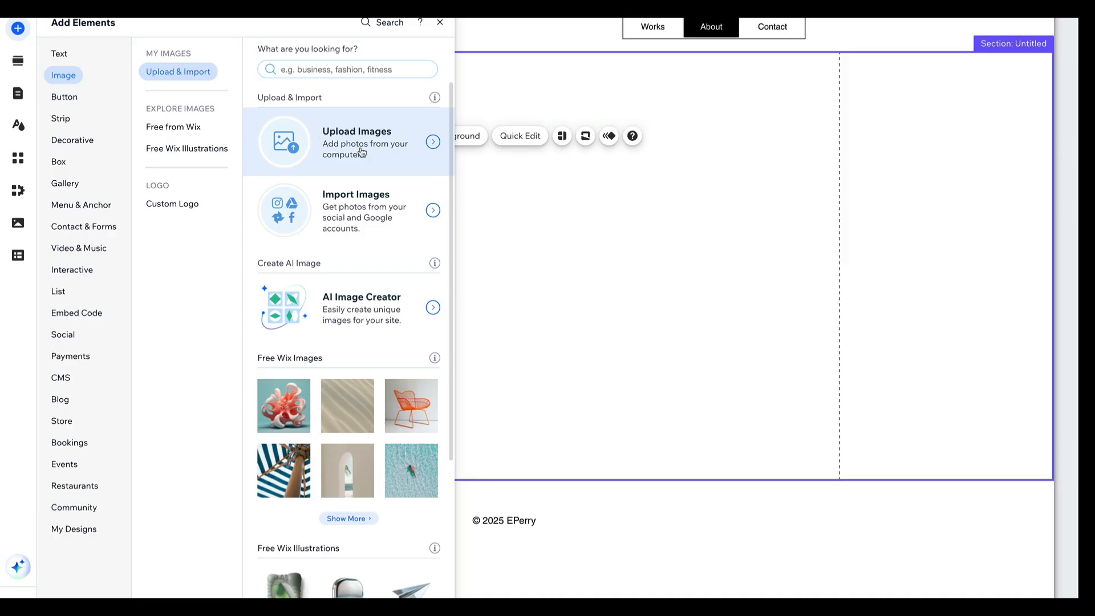
{"action": "left_click", "coordinate": [499, 182]}
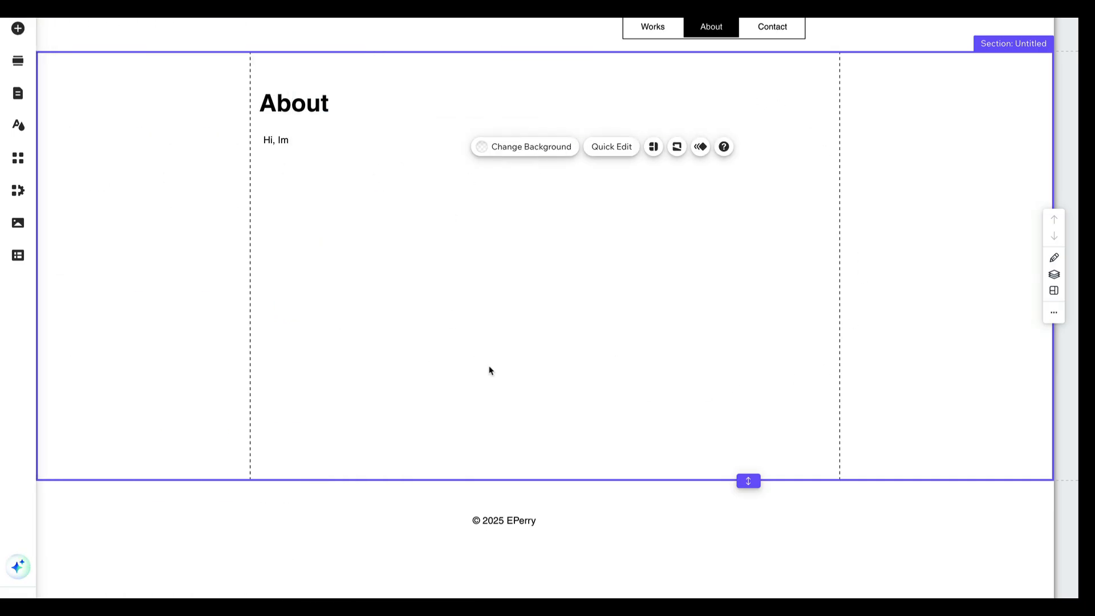
{"action": "left_click", "coordinate": [18, 32]}
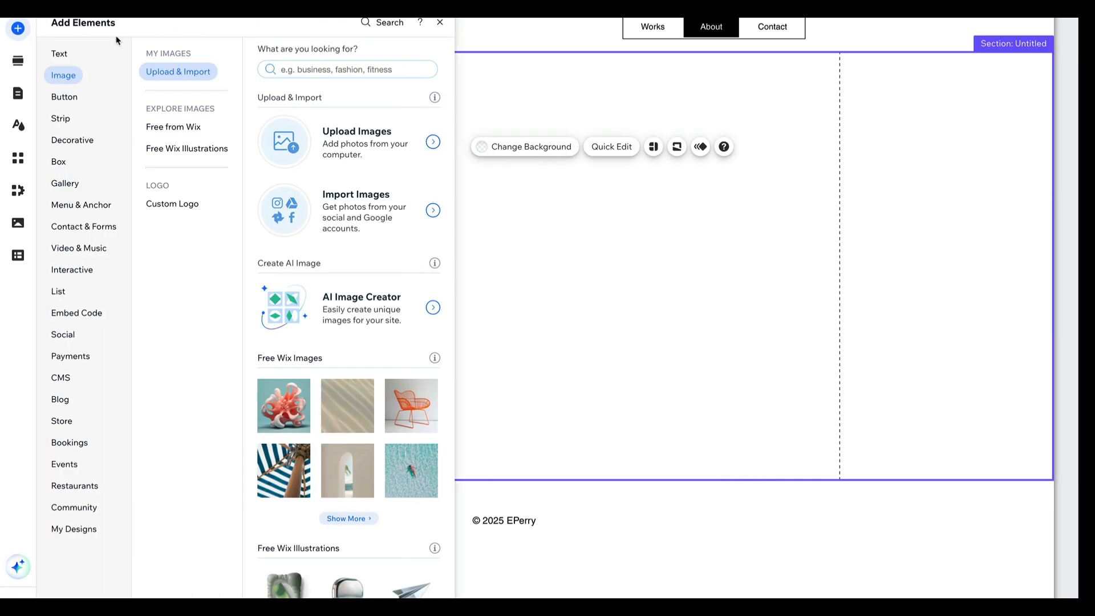
{"action": "left_click", "coordinate": [423, 153]}
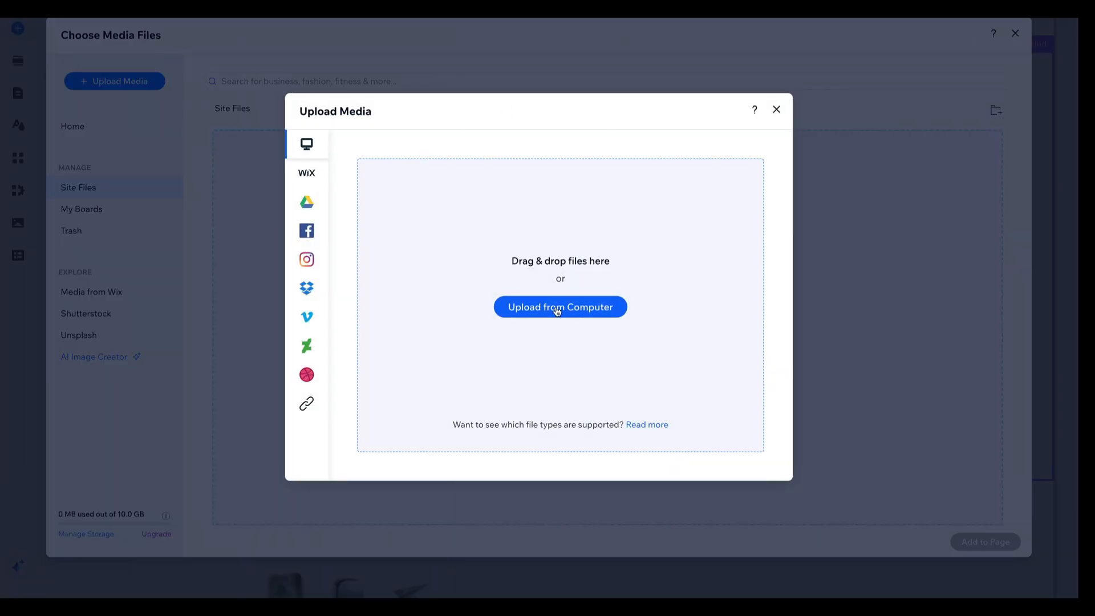
{"action": "left_click", "coordinate": [777, 110]}
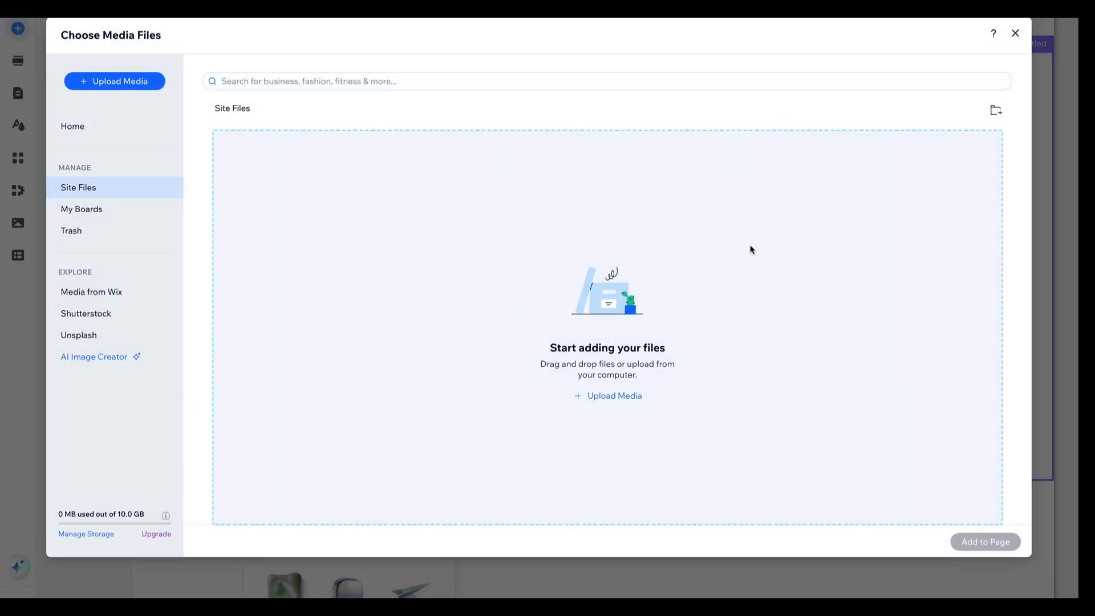
{"action": "left_click", "coordinate": [1016, 34]}
{"action": "left_click", "coordinate": [615, 188]}
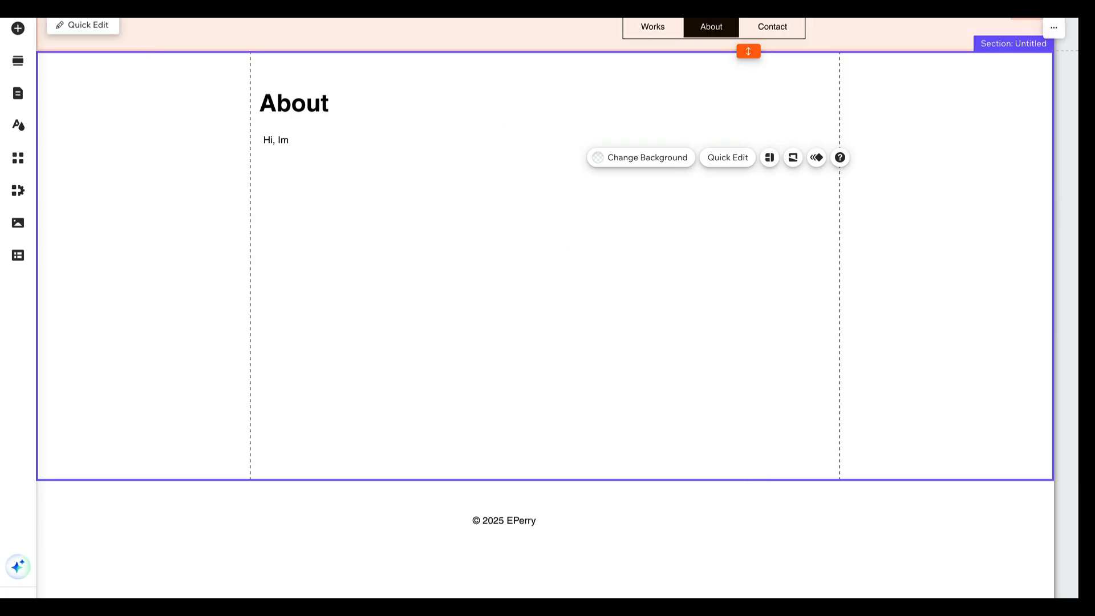
Switch to the Works page and add a Heading 2 text to the header, above the first video
{"action": "left_click", "coordinate": [66, 11]}
{"action": "left_click", "coordinate": [45, 20]}
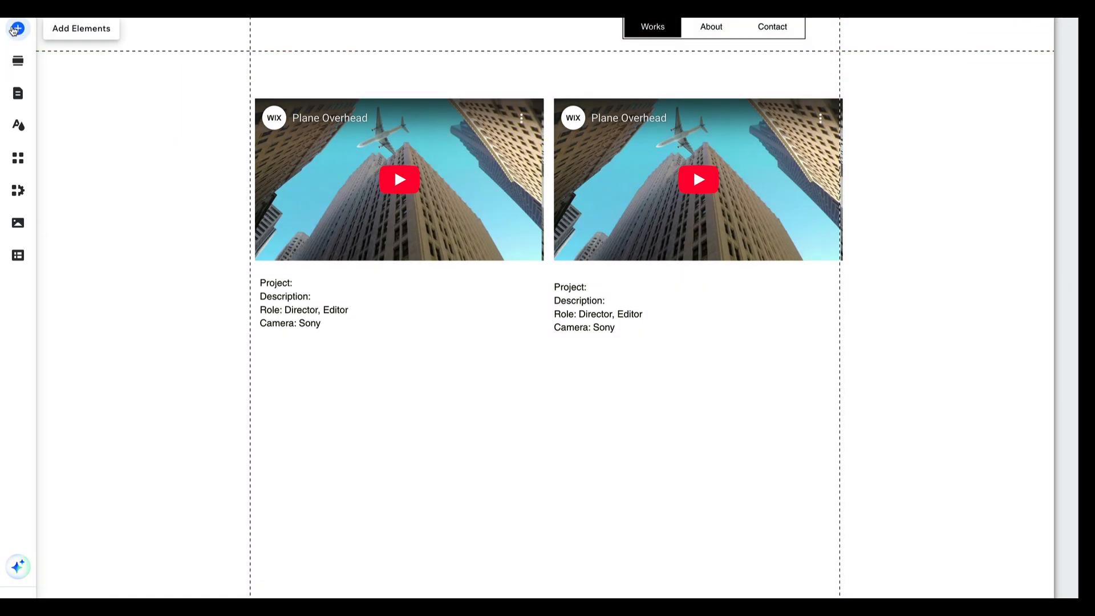
{"action": "left_click", "coordinate": [15, 29]}
{"action": "left_click", "coordinate": [64, 55]}
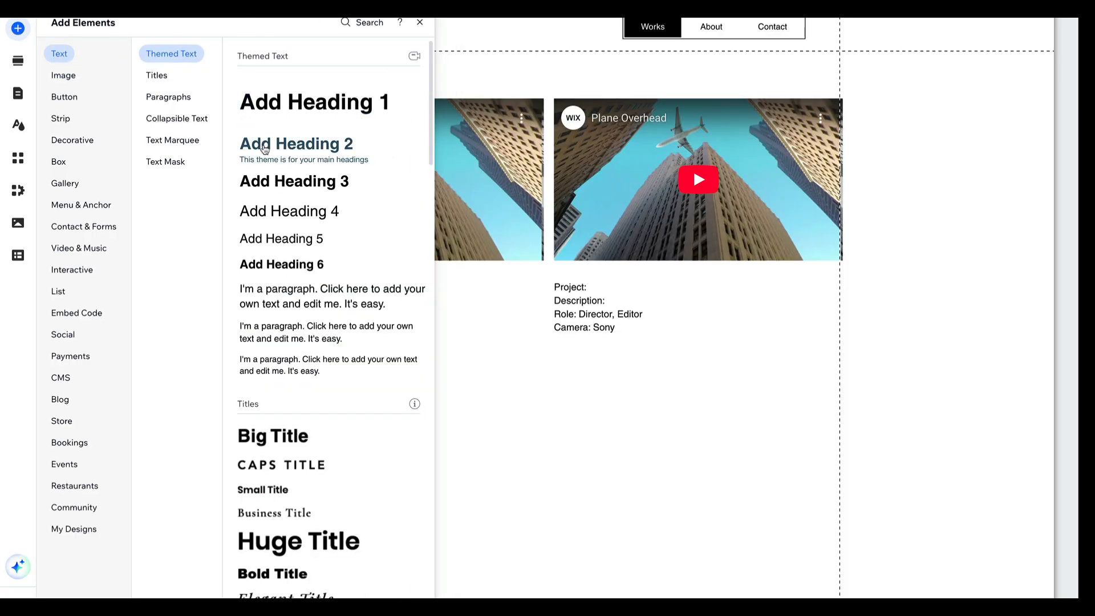
{"action": "left_click_drag", "start_coordinate": [265, 140], "coordinate": [311, 35]}
Change the new header text's style to Heading 1
{"action": "double_click", "coordinate": [311, 33]}
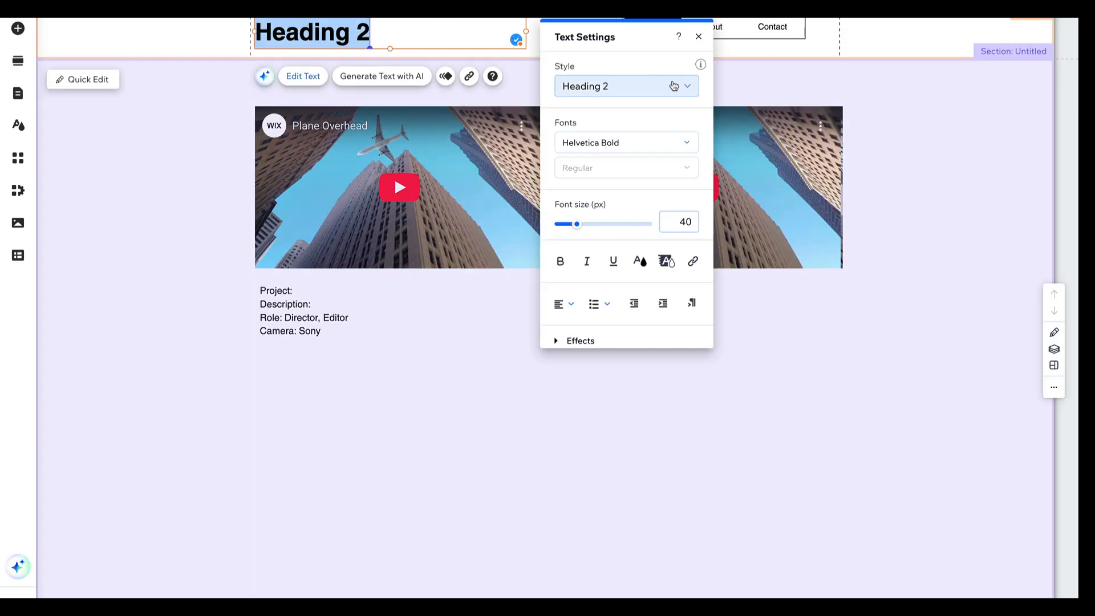
{"action": "left_click", "coordinate": [673, 86]}
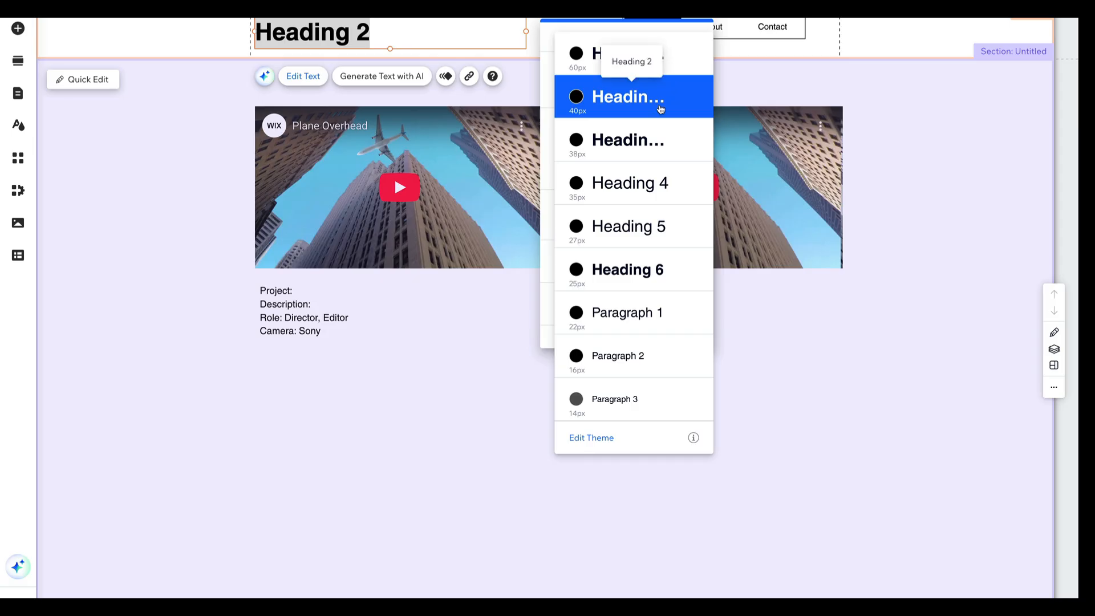
{"action": "left_click", "coordinate": [651, 69]}
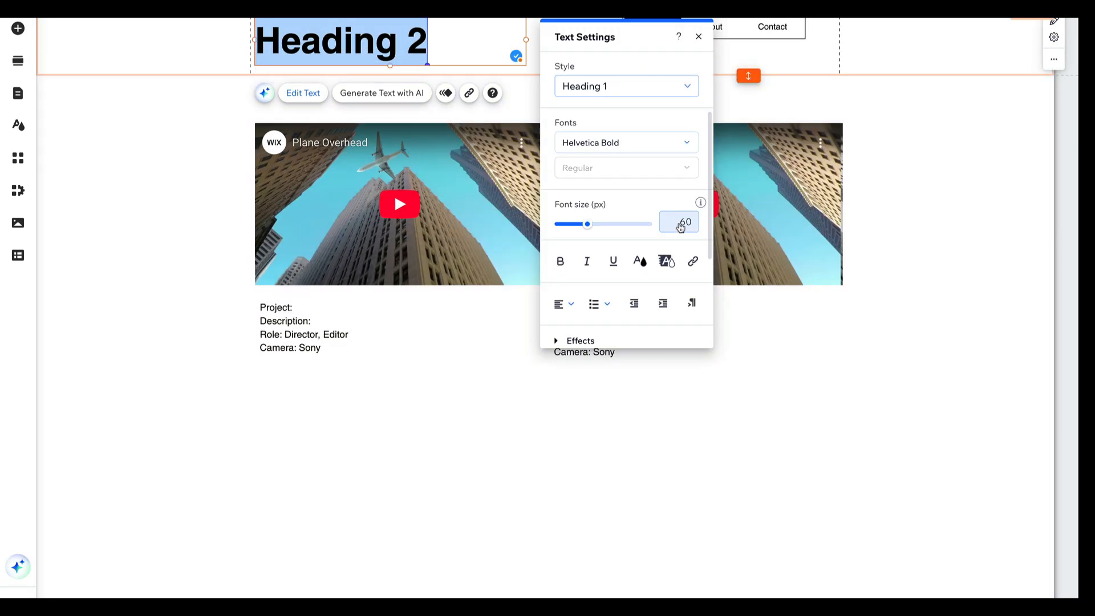
Set the header text's font size to 40 px and save the change to the Heading 1 theme style
{"action": "left_click", "coordinate": [681, 223]}
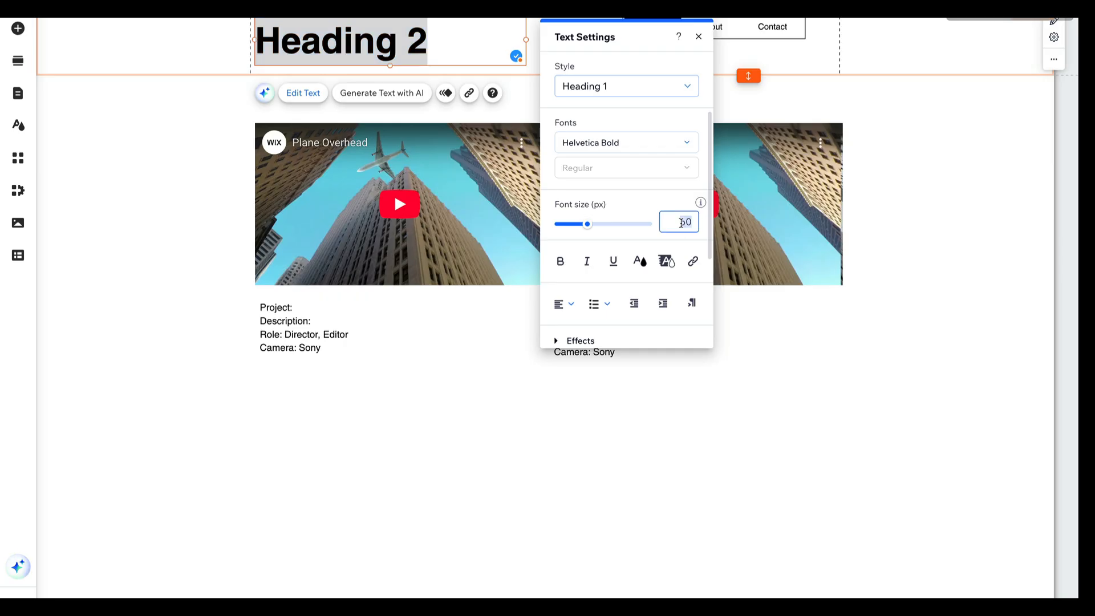
{"action": "type", "text": "40"}
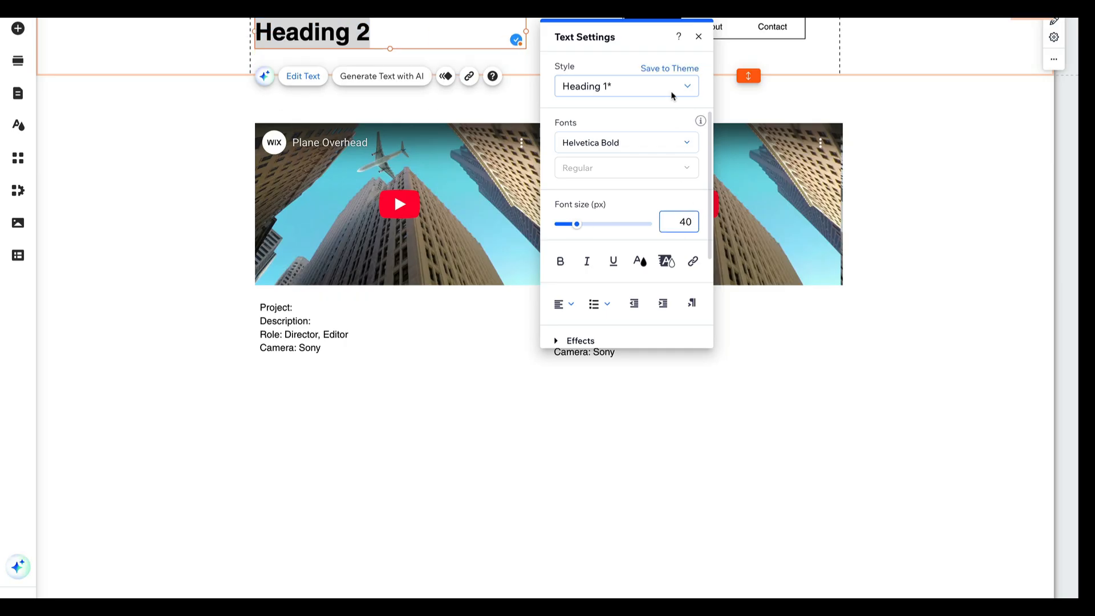
{"action": "left_click", "coordinate": [663, 70]}
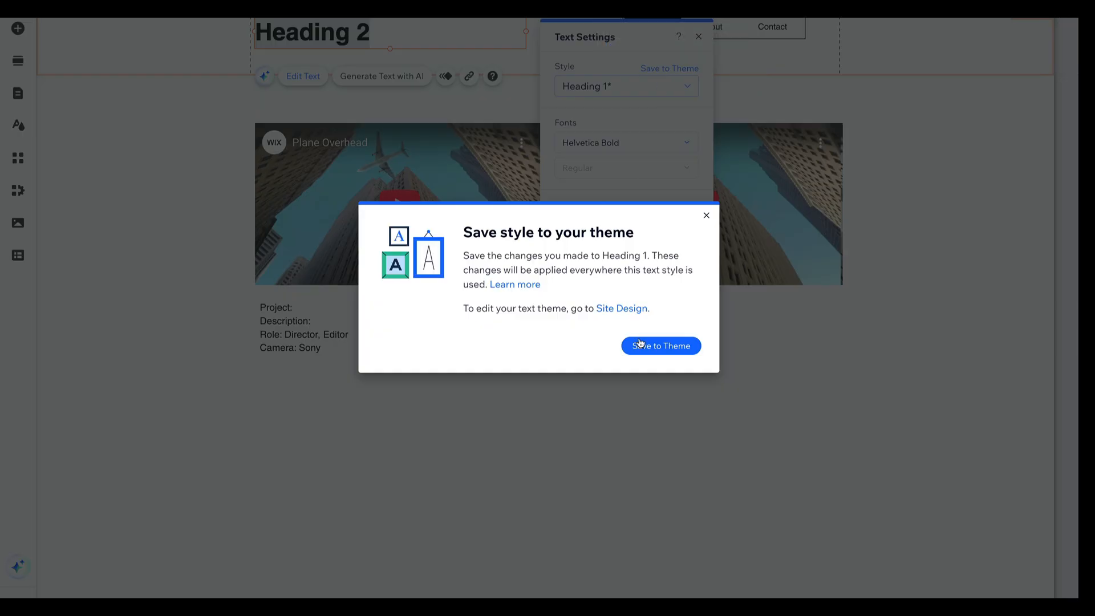
{"action": "left_click", "coordinate": [656, 345]}
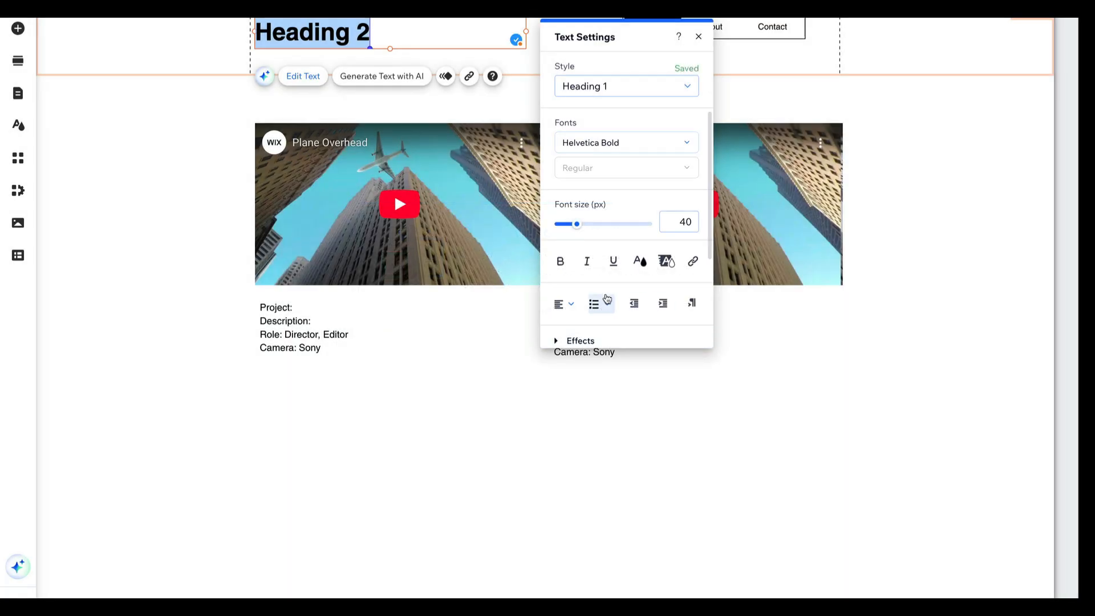
Reselect the header text and reapply the Heading 1 style
{"action": "left_click", "coordinate": [369, 34]}
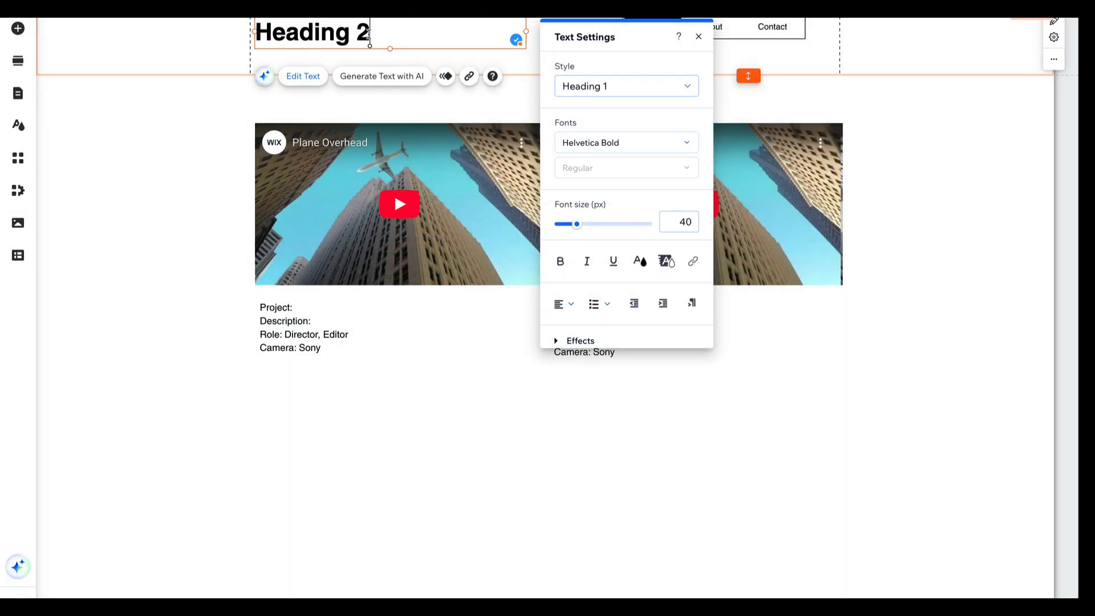
{"action": "left_click_drag", "start_coordinate": [369, 34], "coordinate": [258, 36]}
{"action": "left_click", "coordinate": [667, 85]}
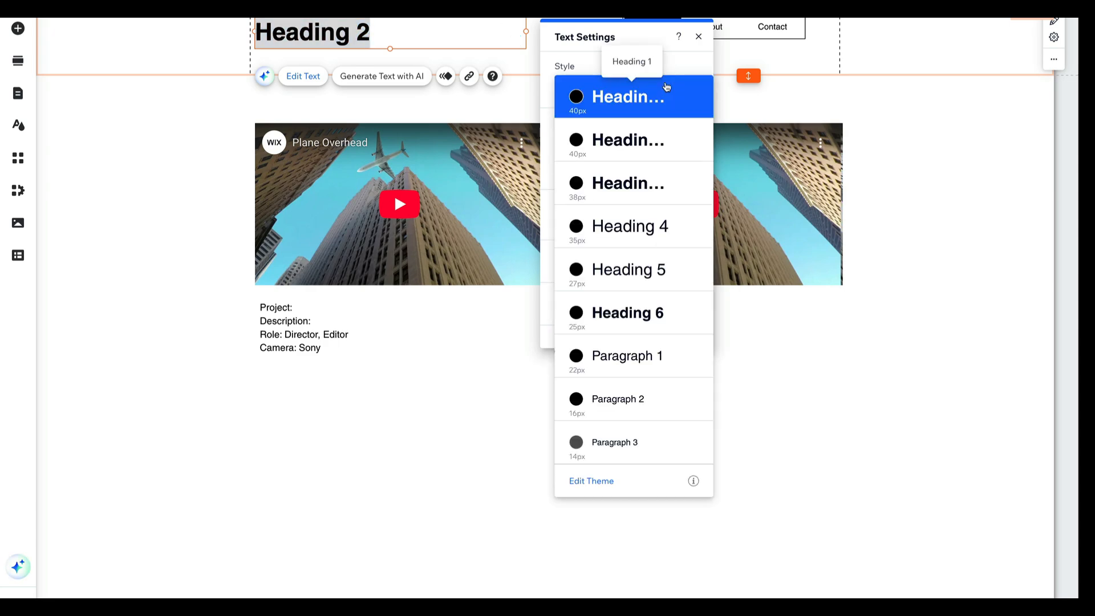
{"action": "left_click", "coordinate": [637, 100]}
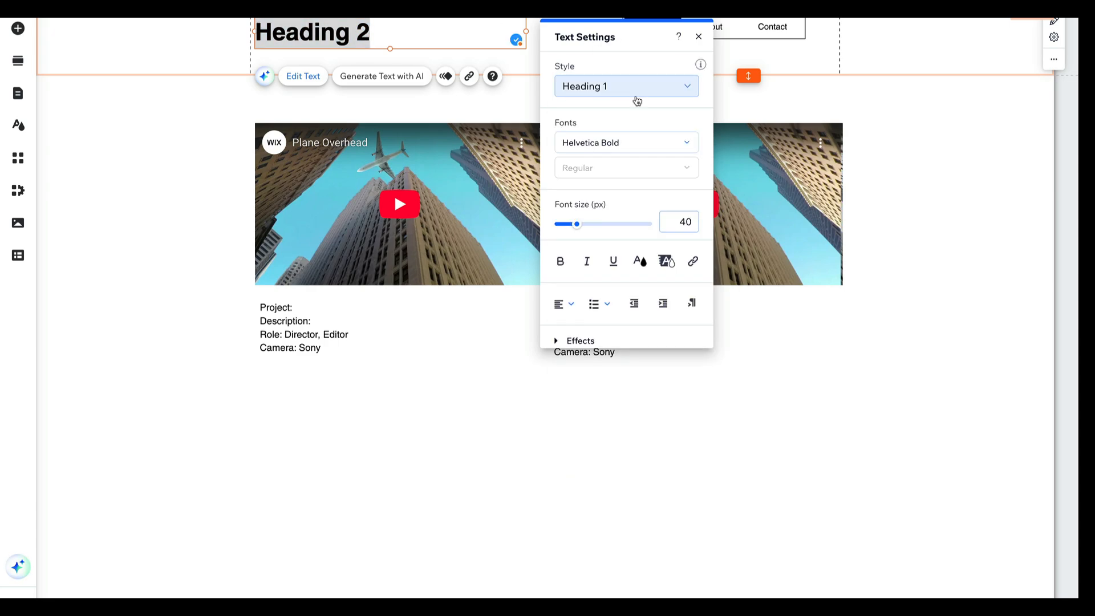
Delete the "Heading 2" placeholder text from the header
{"action": "left_click", "coordinate": [388, 29]}
{"action": "key", "text": "BackSpace"}
{"action": "key", "text": "BackSpace"}
{"action": "key", "text": "BackSpace"}
{"action": "key", "text": "BackSpace"}
{"action": "key", "text": "BackSpace"}
{"action": "key", "text": "BackSpace"}
{"action": "key", "text": "BackSpace"}
{"action": "key", "text": "BackSpace"}
{"action": "key", "text": "BackSpace"}
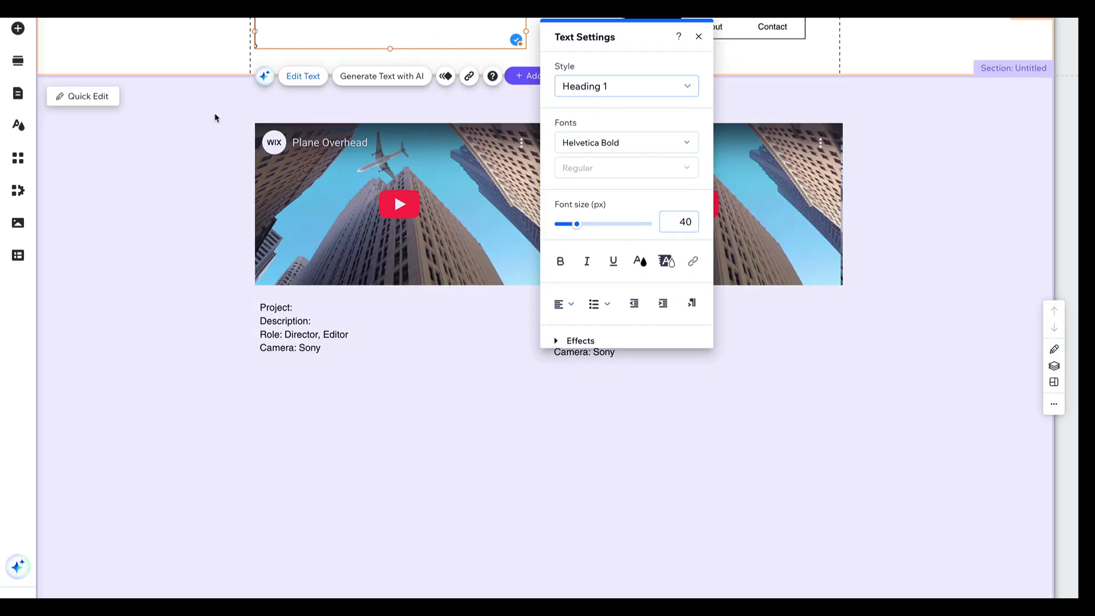
{"action": "left_click", "coordinate": [272, 63]}
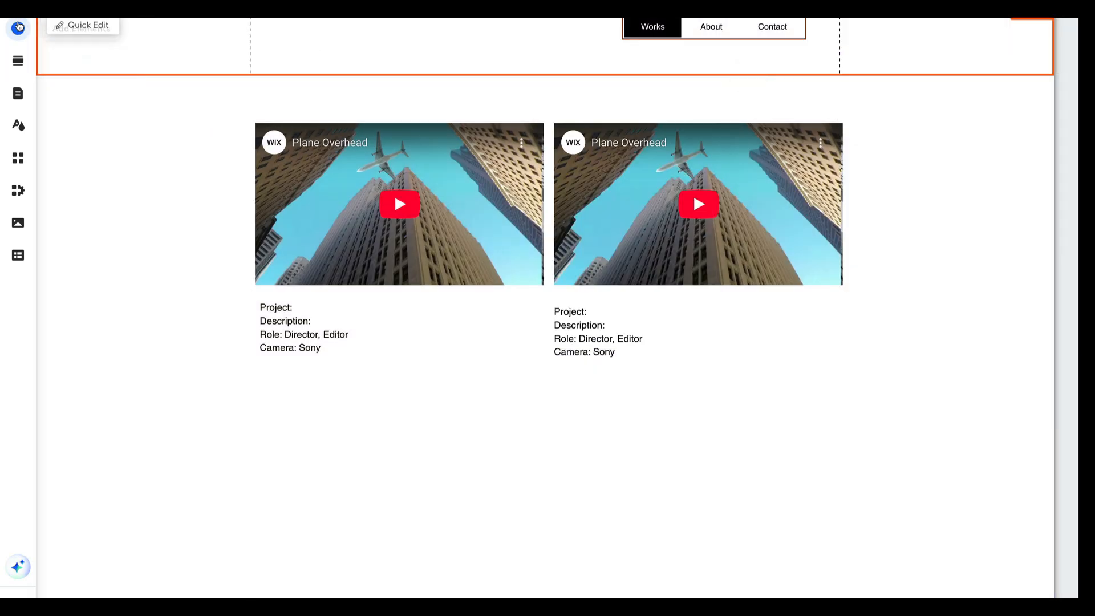
Add a themed Heading 1 text and place it in the header, near the left page margin beside the menu
{"action": "left_click", "coordinate": [17, 28]}
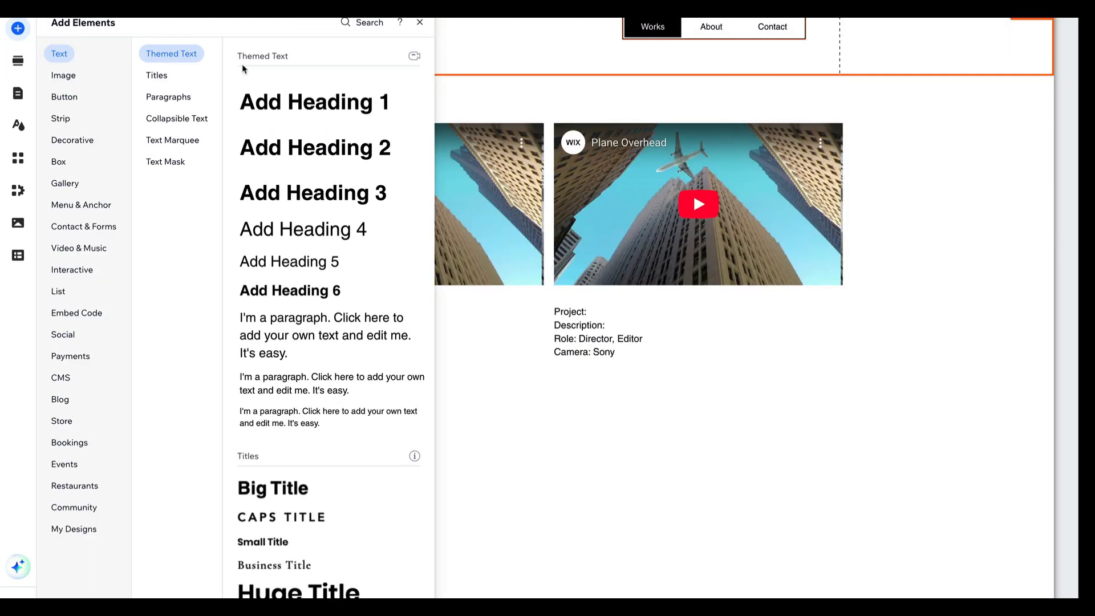
{"action": "left_click", "coordinate": [311, 105]}
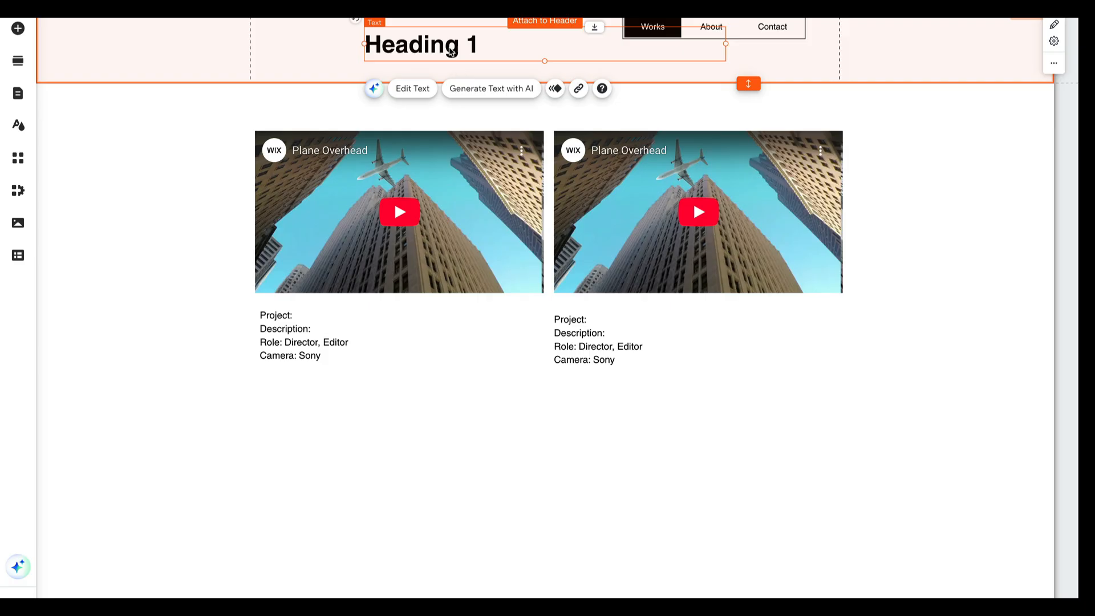
{"action": "left_click_drag", "start_coordinate": [446, 41], "coordinate": [356, 38]}
Replace the new heading's text with the site owner's full name followed by "| Graphic Designer"
{"action": "double_click", "coordinate": [356, 39]}
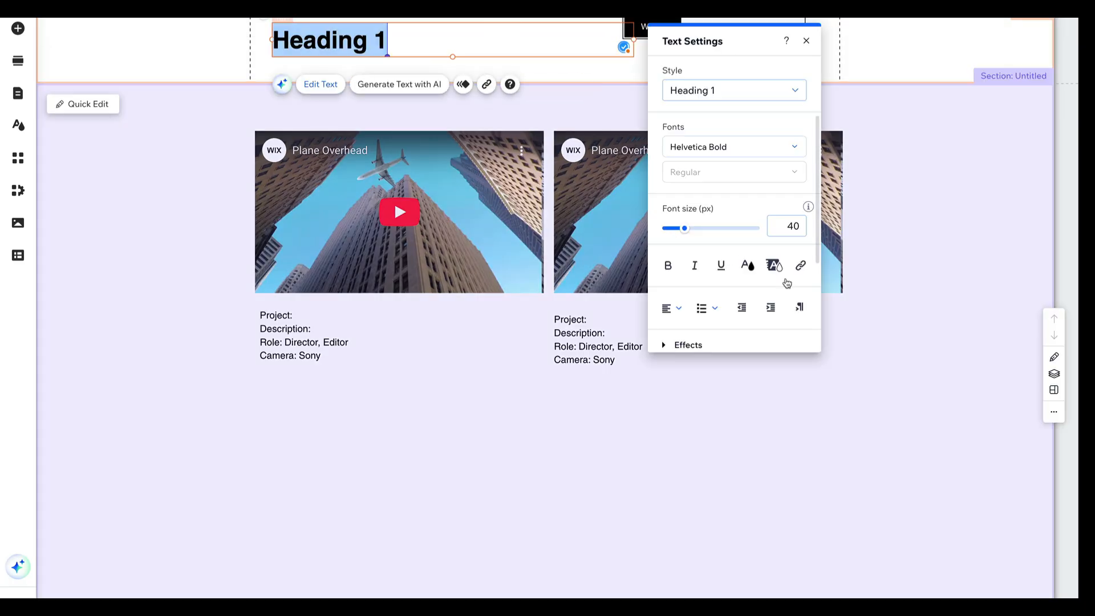
{"action": "left_click", "coordinate": [395, 41]}
{"action": "left_click_drag", "start_coordinate": [392, 41], "coordinate": [276, 38]}
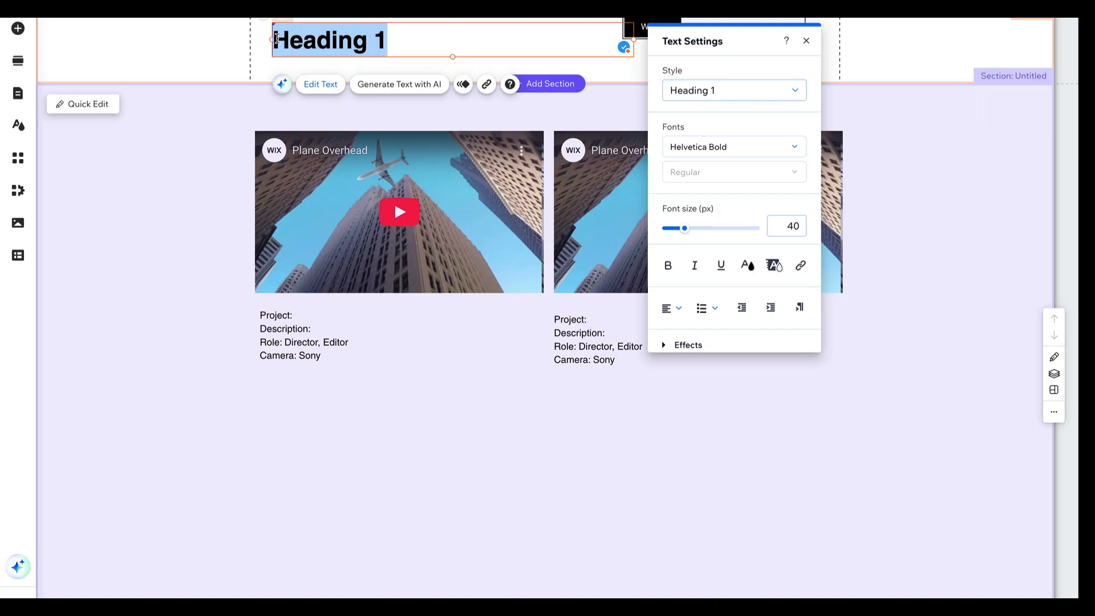
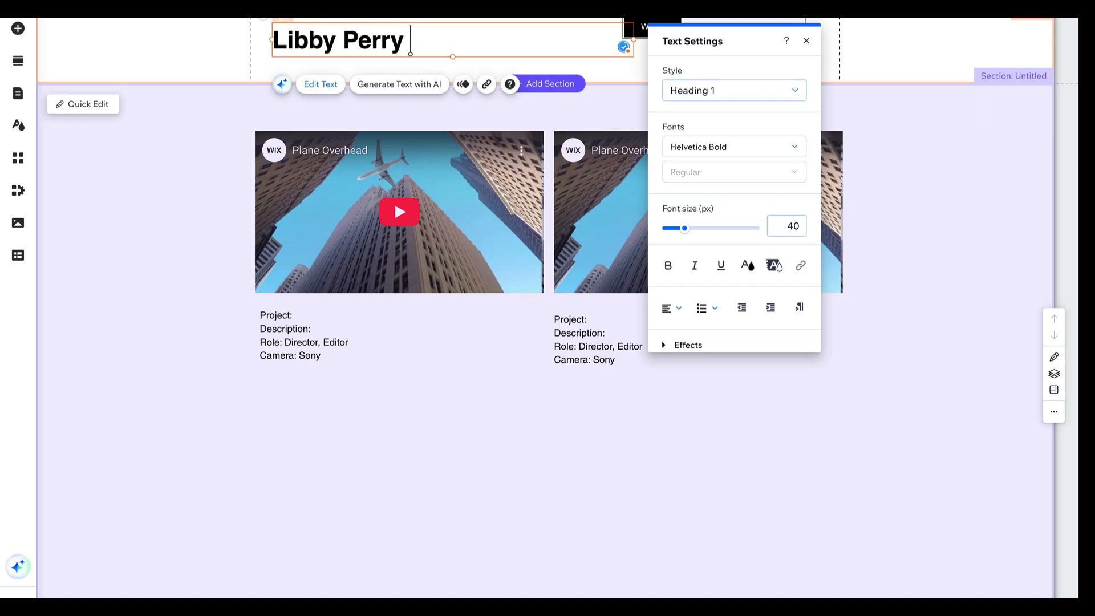
{"action": "type", "text": " | Graphic "}
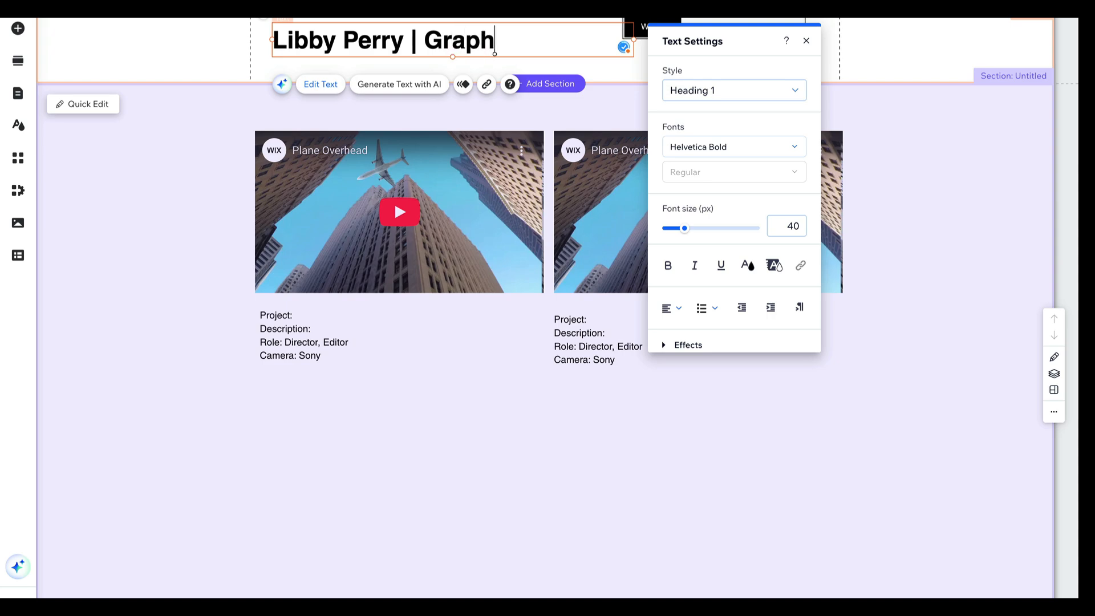
{"action": "type", "text": "Designer"}
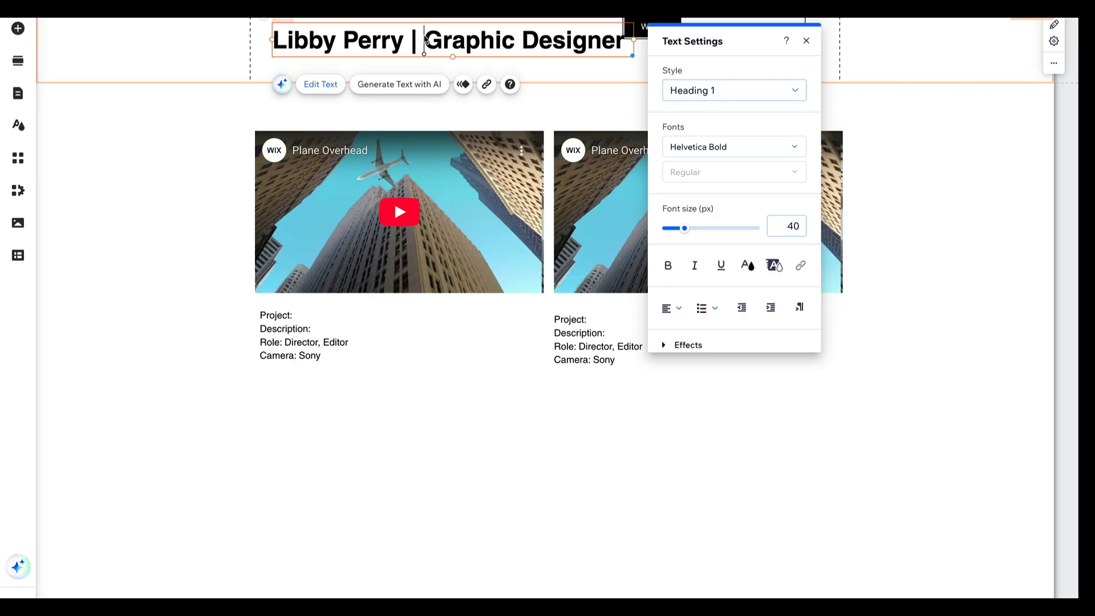
Set the font of the words "Graphic Designer" in the header title to Helvetica Light and close the text settings
{"action": "left_click_drag", "start_coordinate": [426, 39], "coordinate": [625, 35]}
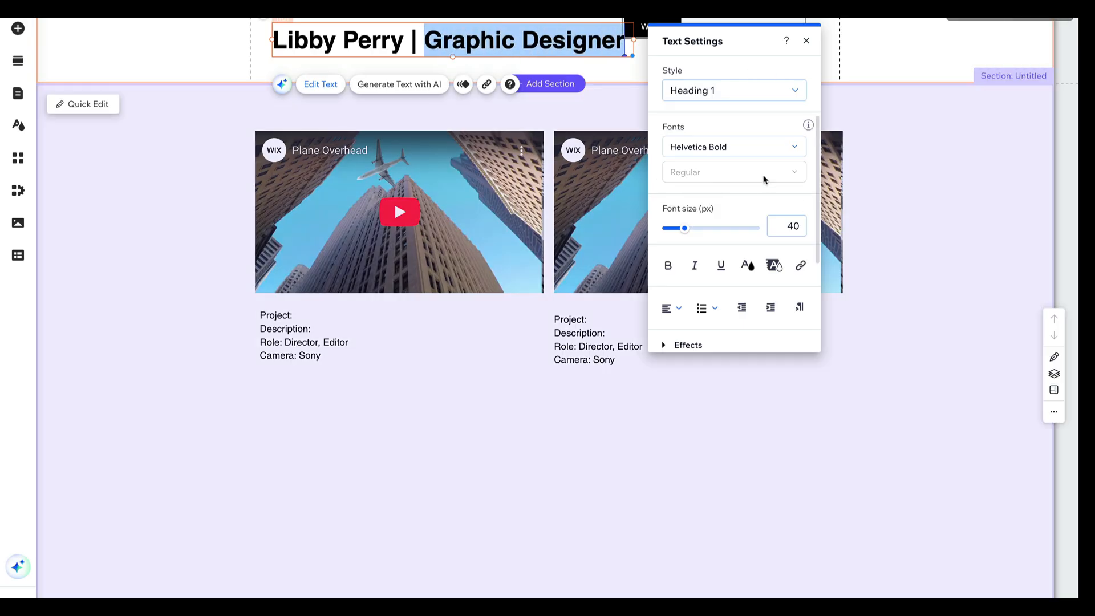
{"action": "left_click", "coordinate": [735, 148]}
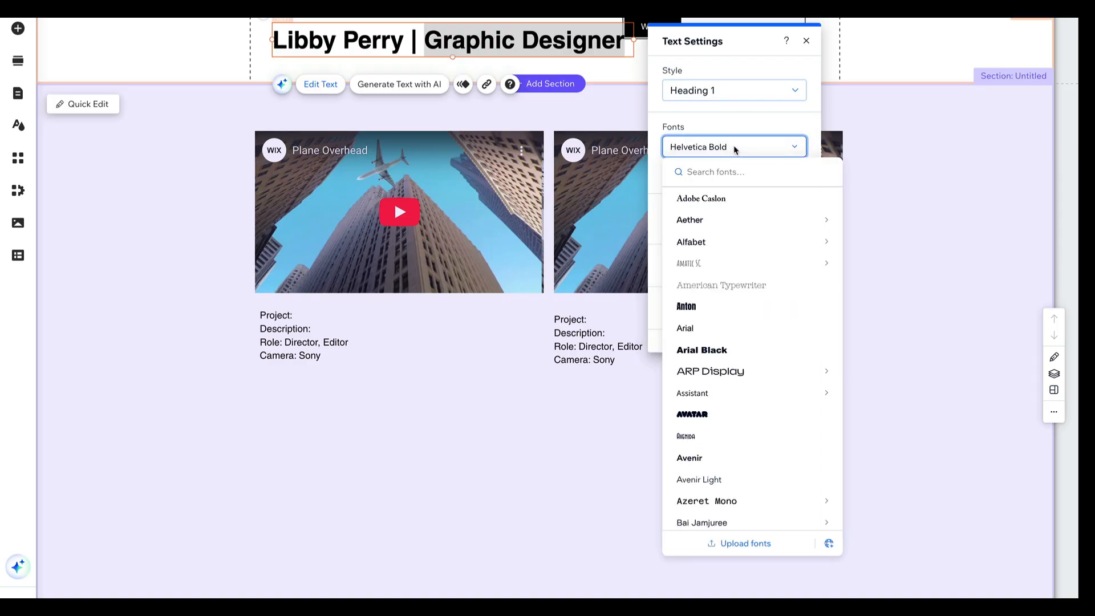
{"action": "type", "text": "hel"}
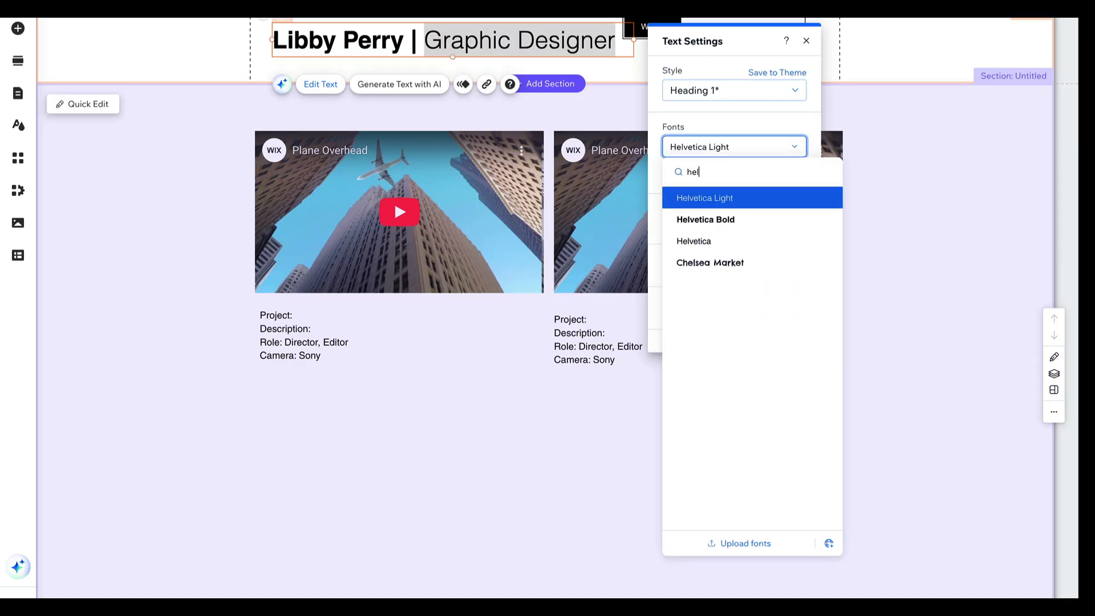
{"action": "left_click", "coordinate": [723, 204]}
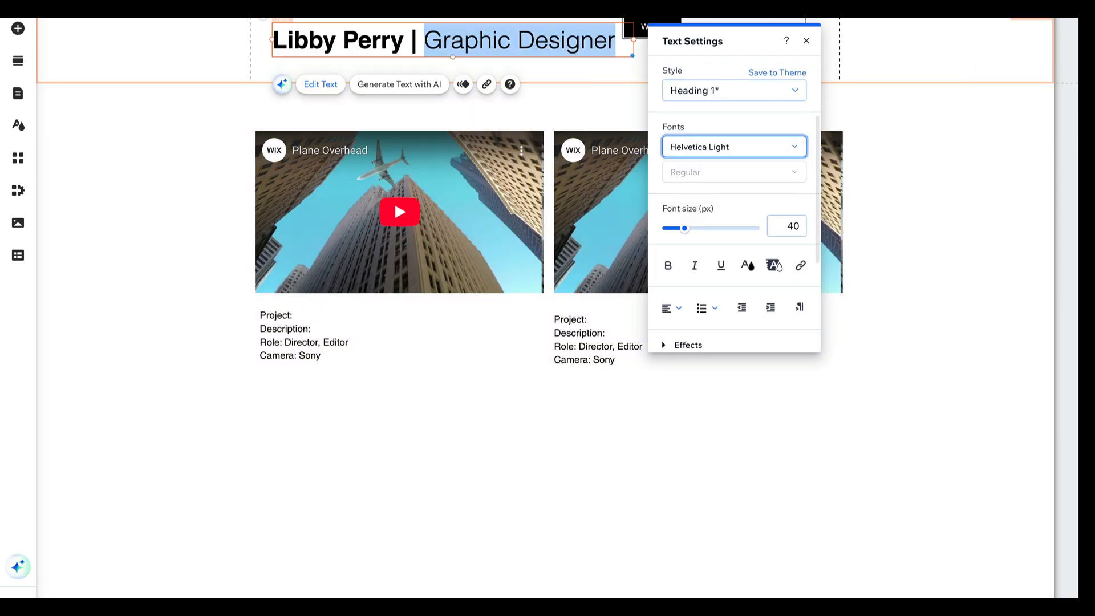
{"action": "left_click", "coordinate": [403, 41]}
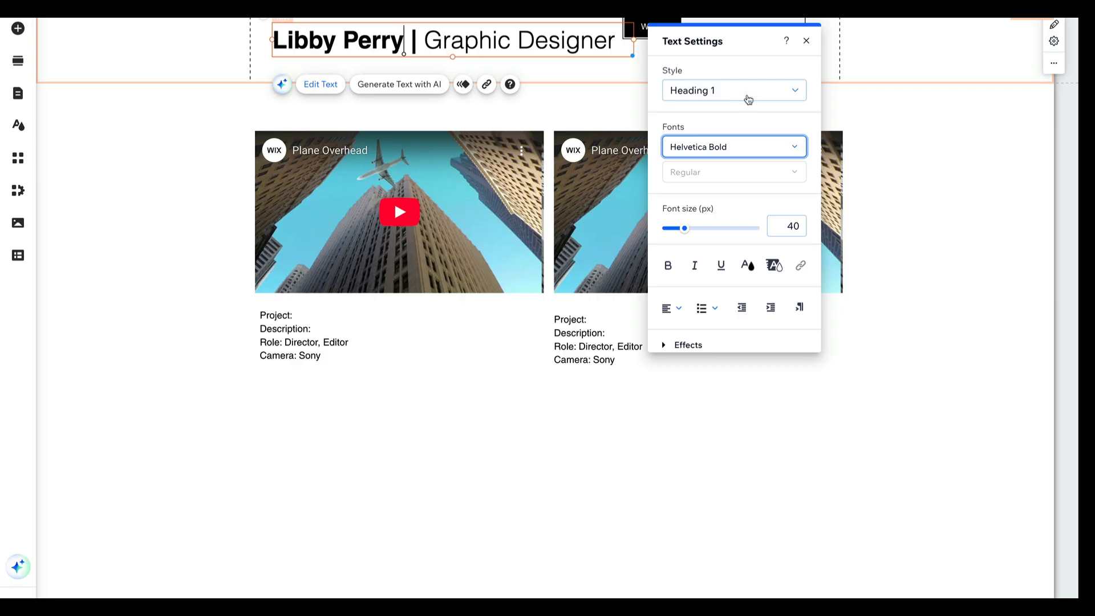
{"action": "left_click", "coordinate": [807, 42]}
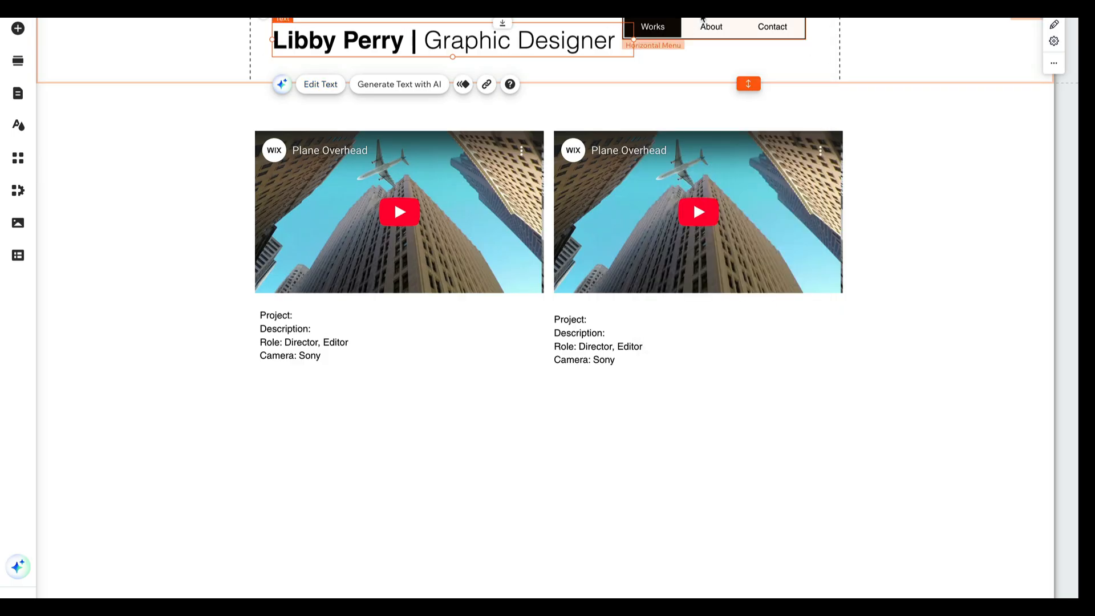
Move the navigation menu right and down to the title's level, and align the header title with the first video's left edge
{"action": "left_click_drag", "start_coordinate": [707, 24], "coordinate": [737, 35]}
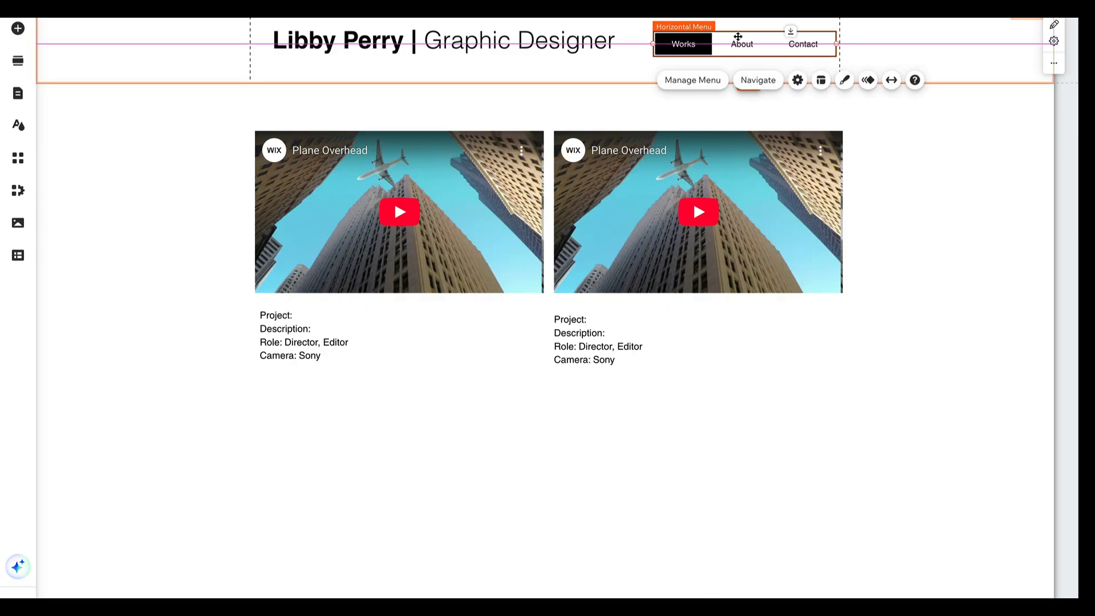
{"action": "left_click", "coordinate": [531, 45]}
{"action": "left_click_drag", "start_coordinate": [524, 39], "coordinate": [505, 41]}
Set the "|" separator in the header title to Helvetica Light and deselect the title
{"action": "double_click", "coordinate": [406, 35]}
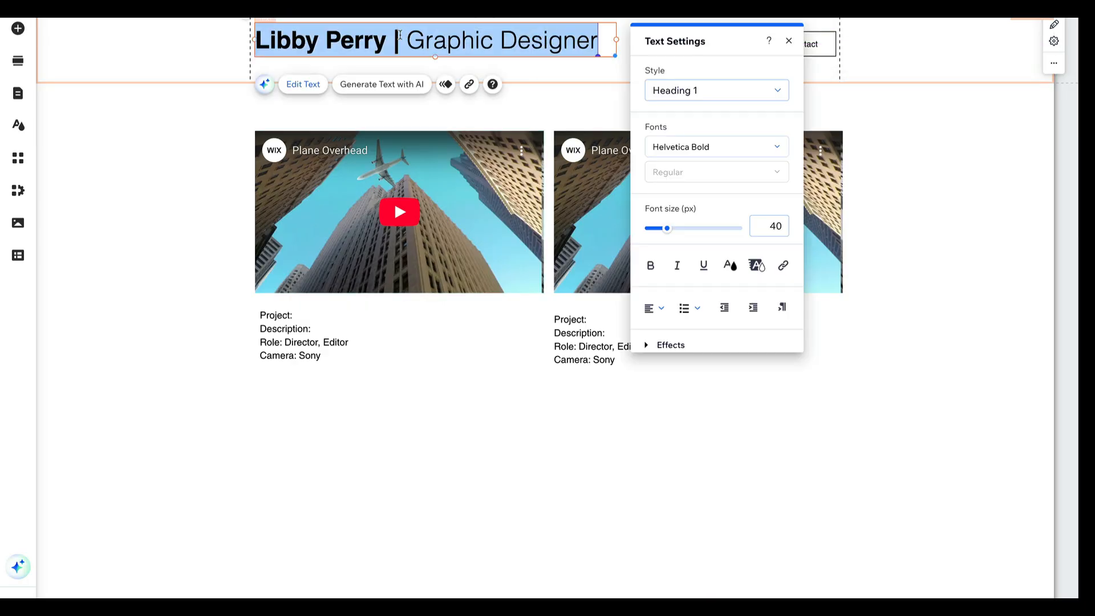
{"action": "left_click", "coordinate": [399, 39]}
{"action": "left_click_drag", "start_coordinate": [398, 35], "coordinate": [395, 35]}
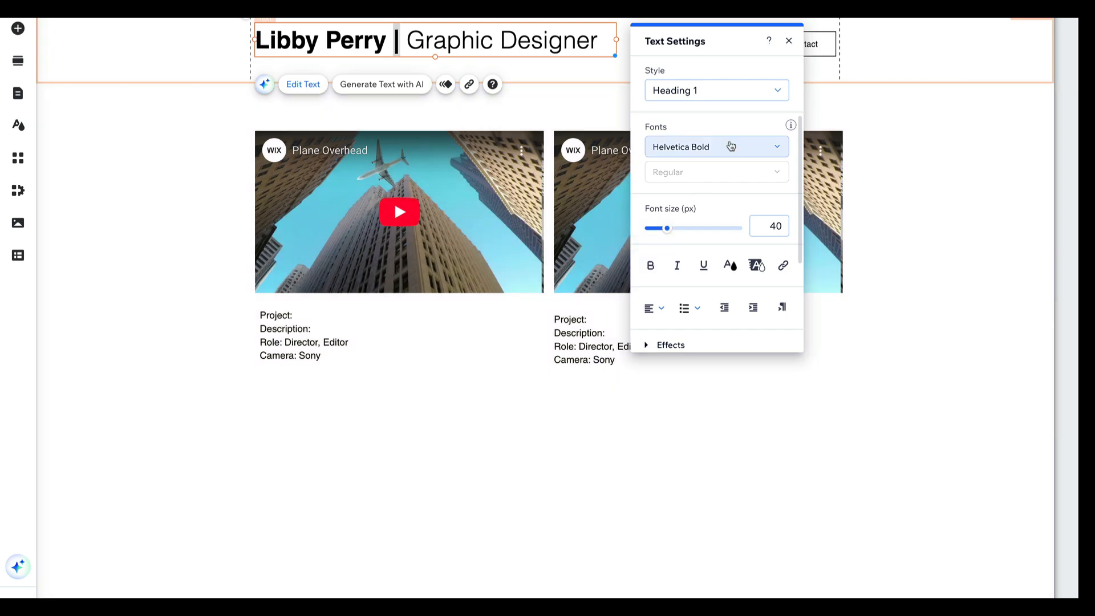
{"action": "left_click", "coordinate": [730, 147]}
{"action": "type", "text": "he"}
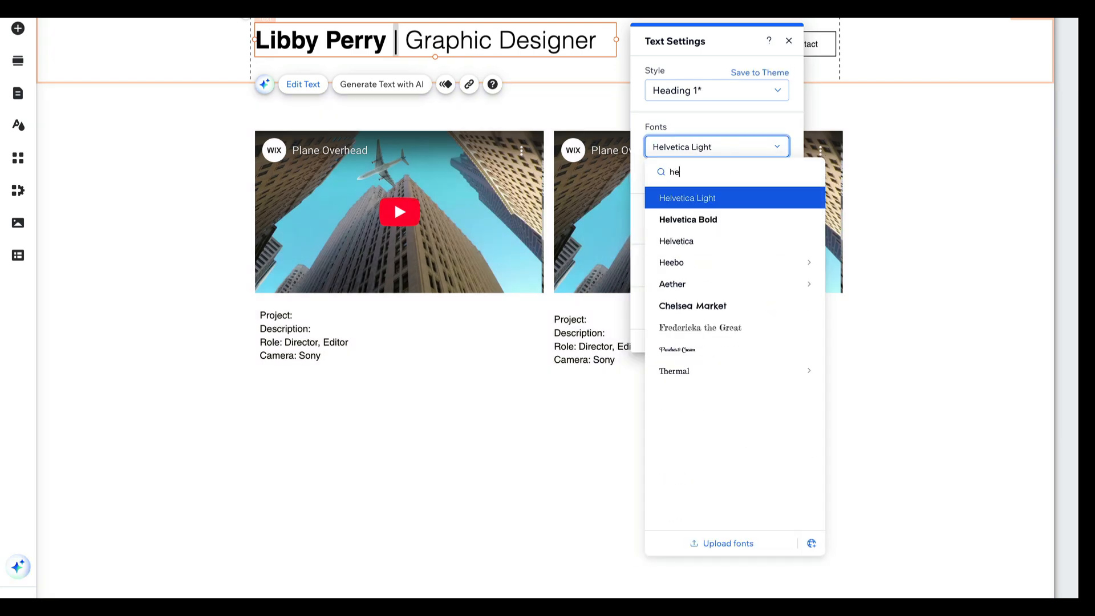
{"action": "left_click", "coordinate": [711, 198]}
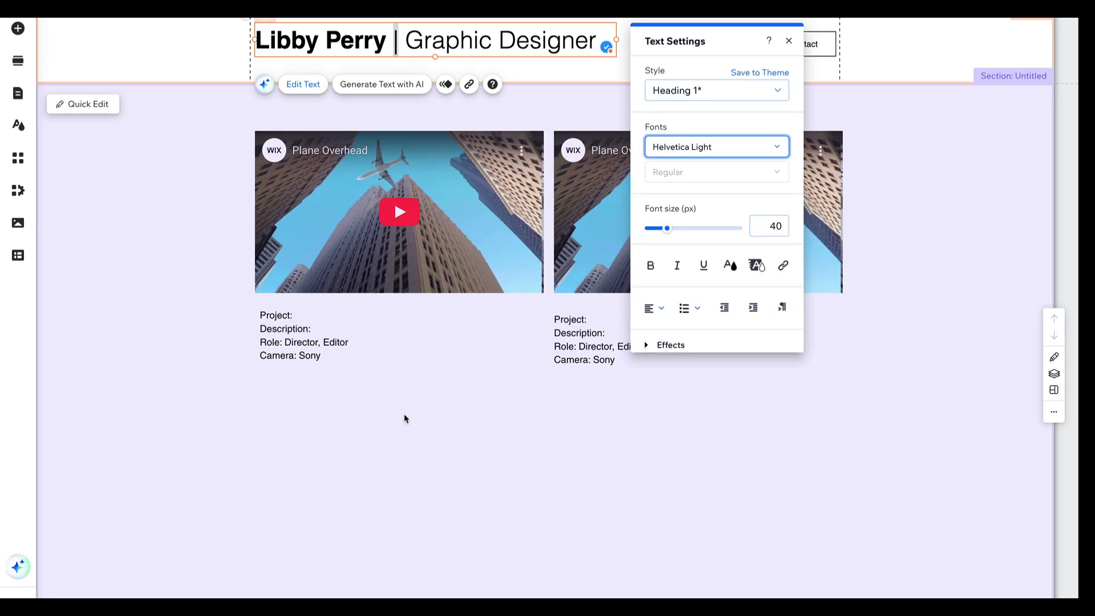
{"action": "left_click", "coordinate": [405, 418]}
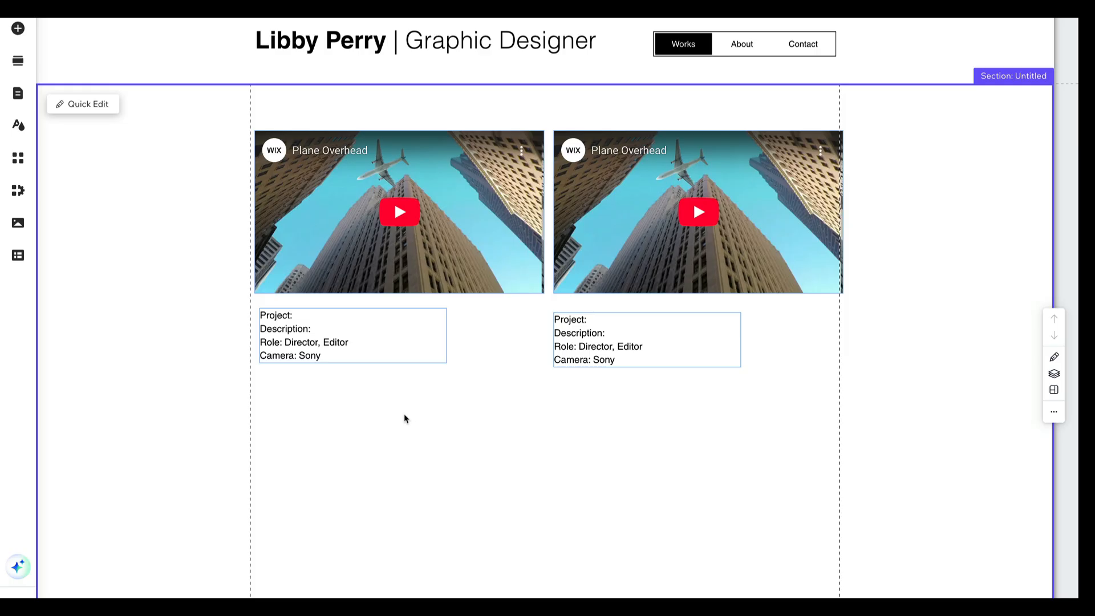
Select both videos with their description texts and move them down together to leave space below the header
{"action": "left_click", "coordinate": [460, 201]}
{"action": "left_click", "coordinate": [610, 194], "text": "shift"}
{"action": "left_click", "coordinate": [587, 334], "text": "shift"}
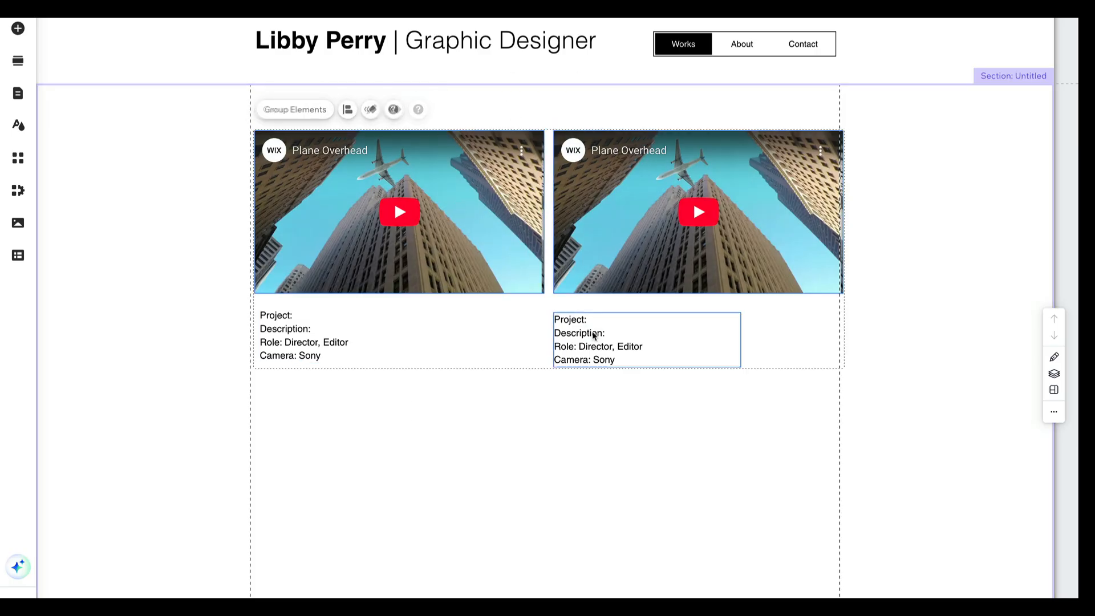
{"action": "left_click", "coordinate": [305, 336], "text": "shift"}
{"action": "left_click_drag", "start_coordinate": [479, 195], "coordinate": [481, 252]}
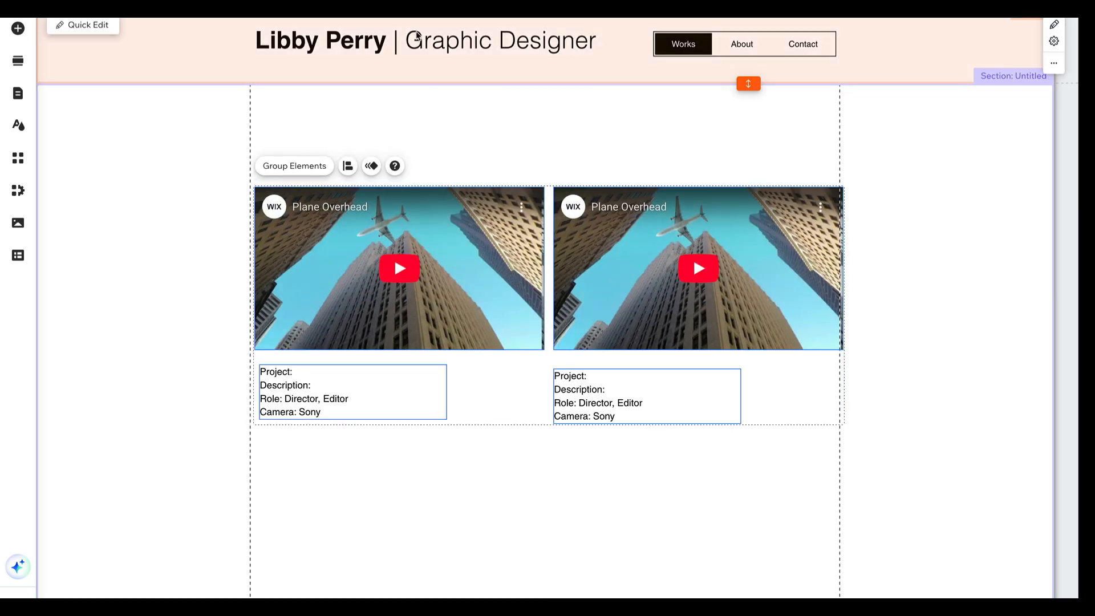
{"action": "left_click", "coordinate": [418, 35]}
{"action": "key", "text": "super+c"}
{"action": "key", "text": "super+v"}
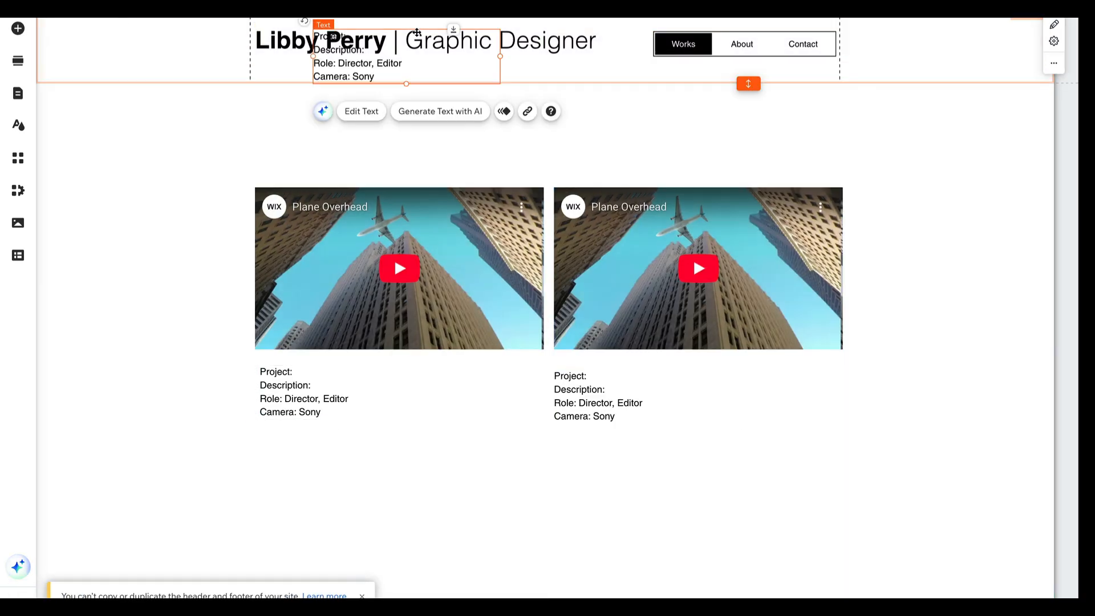
{"action": "key", "text": "super+z"}
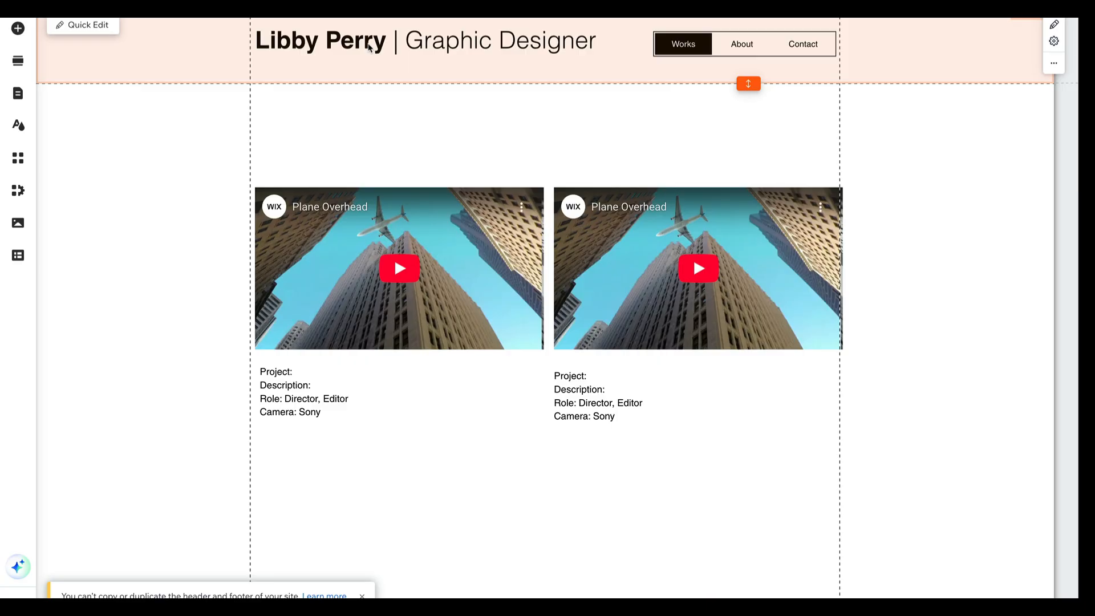
Place a copy of the header title above the first video and replace its text with "Projects"
{"action": "left_click", "coordinate": [371, 41]}
{"action": "key", "text": "super+v"}
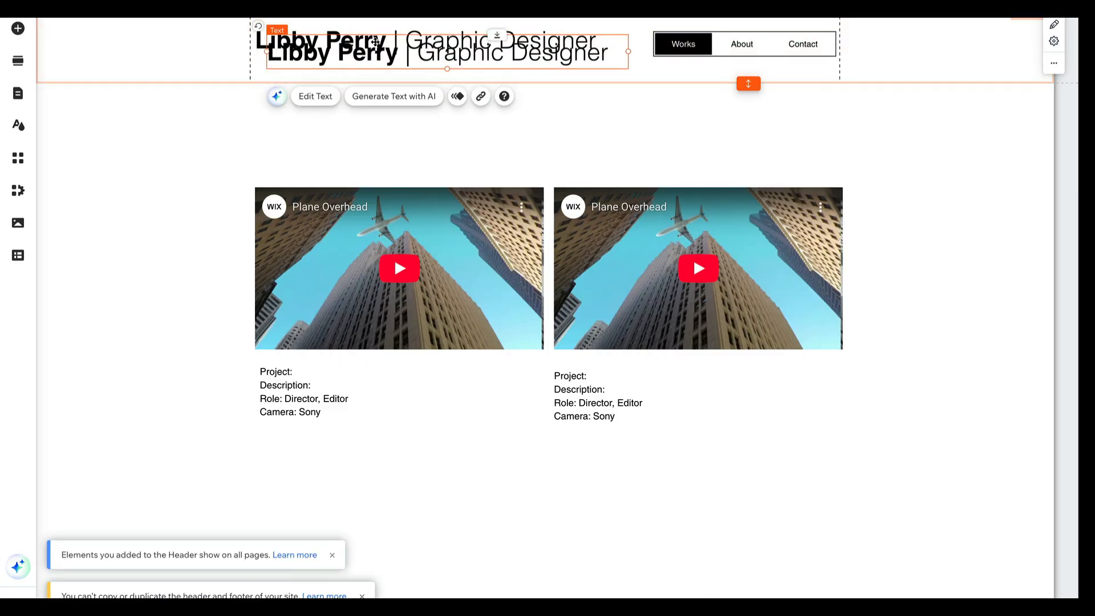
{"action": "left_click_drag", "start_coordinate": [371, 41], "coordinate": [362, 135]}
{"action": "double_click", "coordinate": [362, 136]}
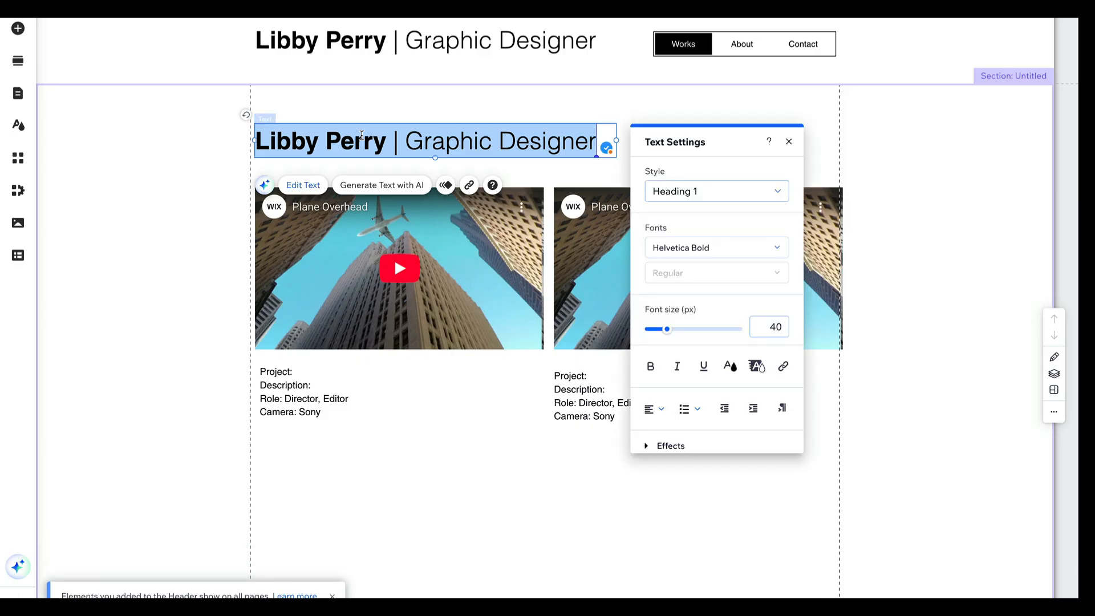
{"action": "type", "text": "Projects"}
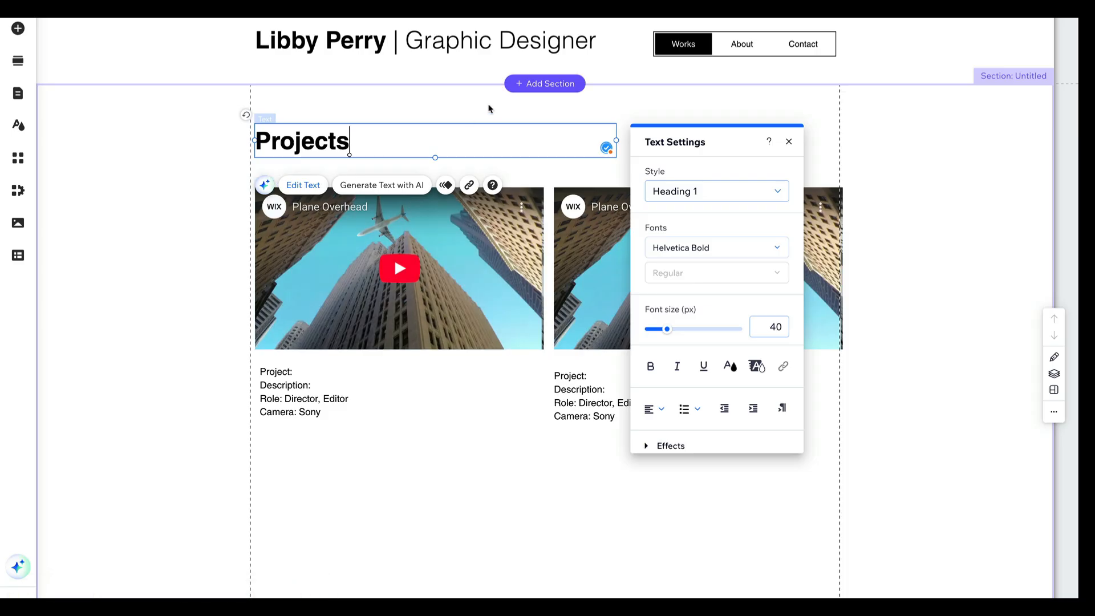
Rename the Works page to "Projects" in the site menu and close the page manager
{"action": "left_click", "coordinate": [691, 44]}
{"action": "double_click", "coordinate": [693, 45]}
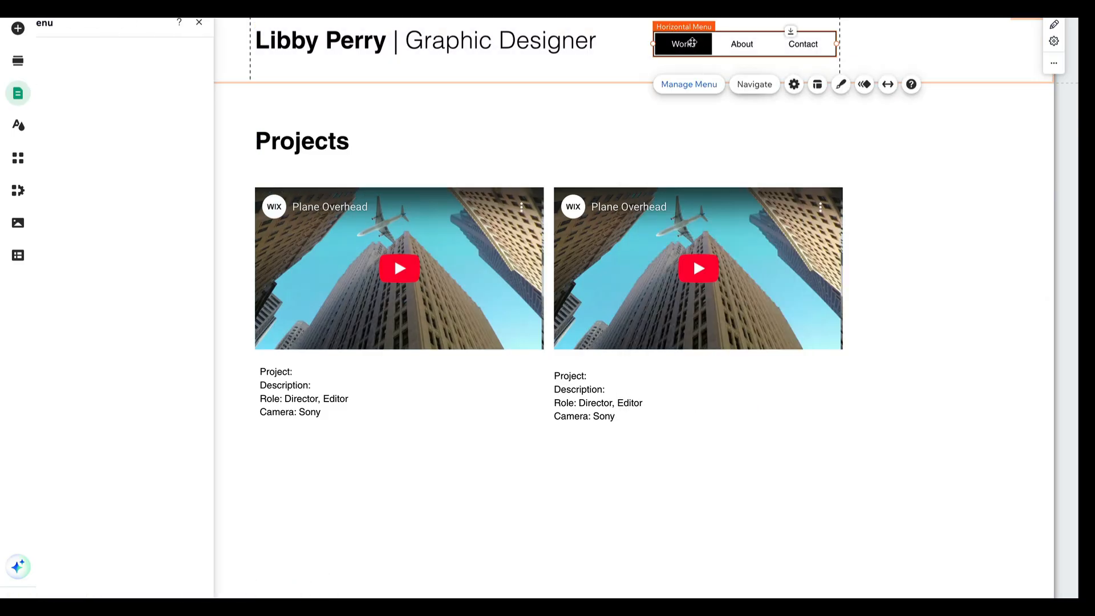
{"action": "double_click", "coordinate": [179, 85]}
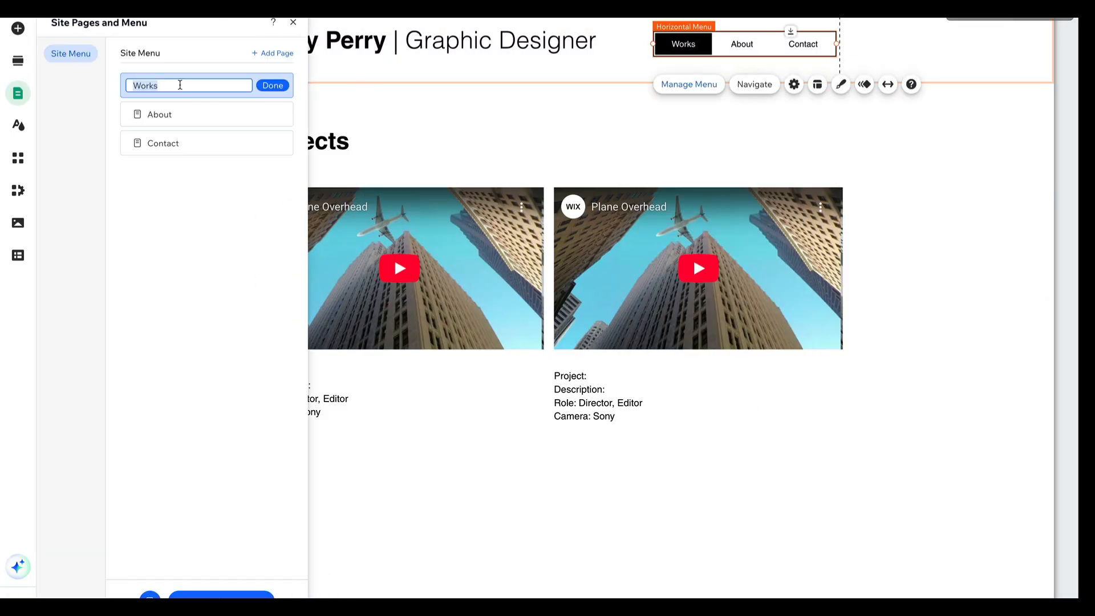
{"action": "type", "text": "Projects"}
{"action": "key", "text": "Return"}
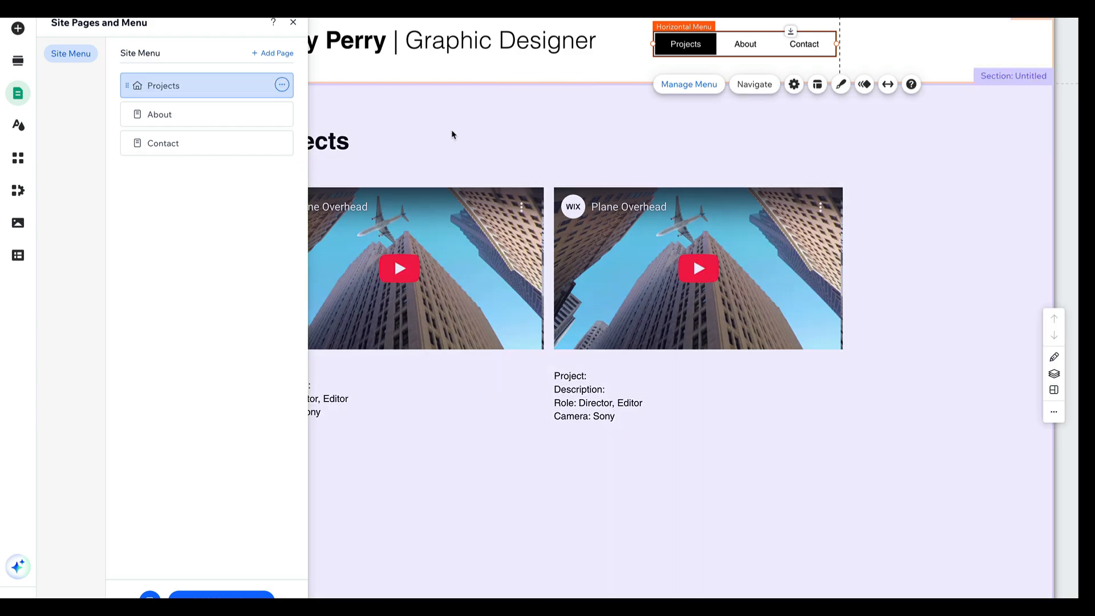
{"action": "left_click", "coordinate": [453, 135]}
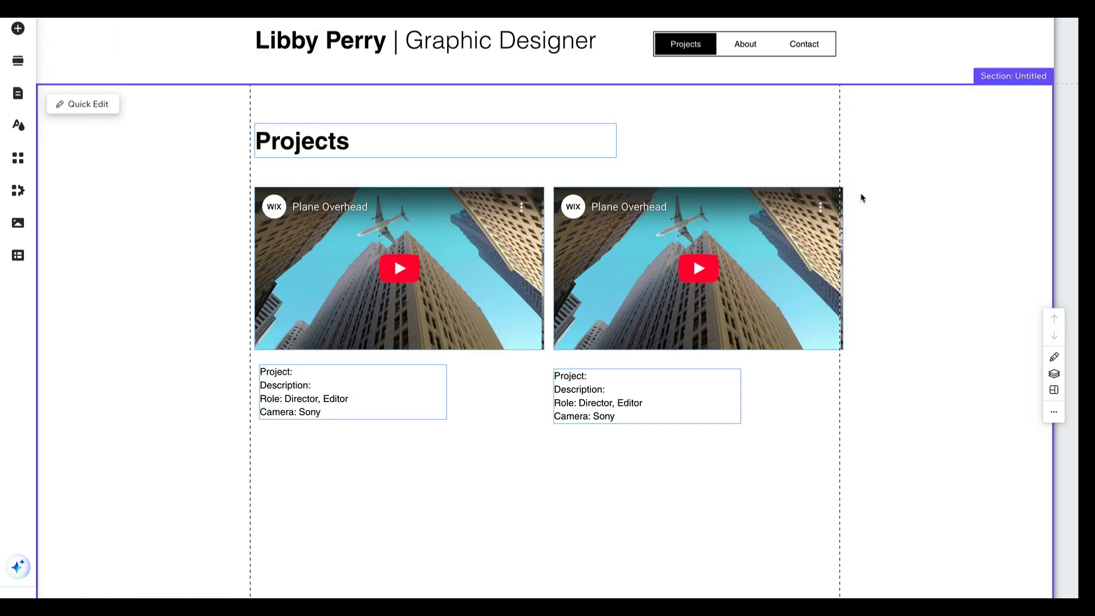
Shift both videos slightly left to fit between the page gridlines, and align the first video's description with the left gridline
{"action": "left_click", "coordinate": [913, 195]}
{"action": "left_click_drag", "start_coordinate": [786, 237], "coordinate": [778, 238]}
{"action": "left_click_drag", "start_coordinate": [513, 226], "coordinate": [508, 226]}
{"action": "left_click_drag", "start_coordinate": [301, 384], "coordinate": [291, 387]}
{"action": "left_click", "coordinate": [907, 153]}
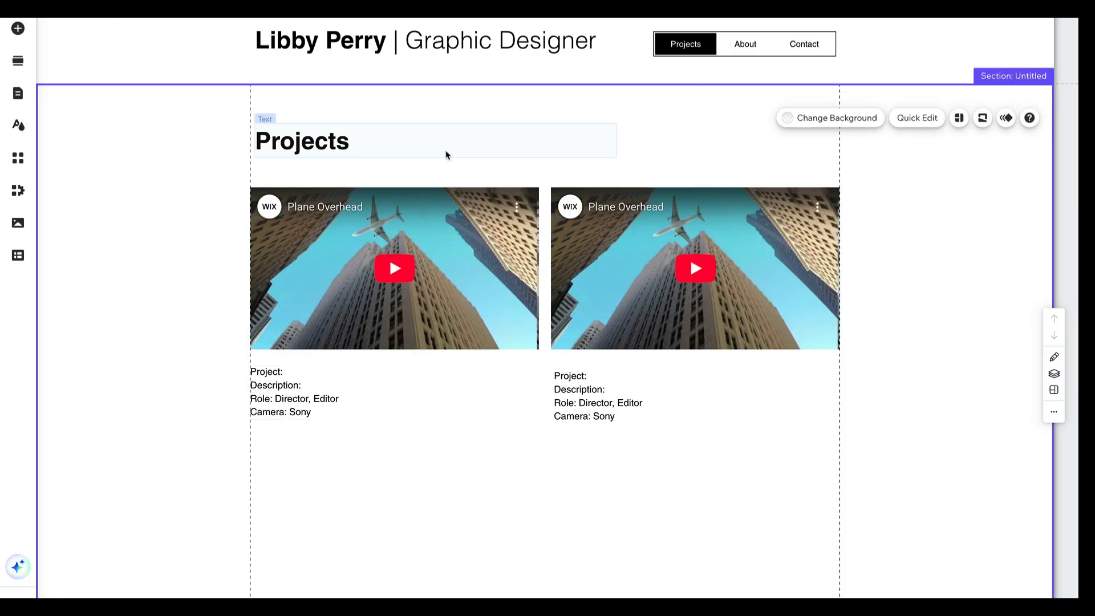
Shorten the page section by raising its lower edge to reduce the empty space above the footer
{"action": "scroll", "coordinate": [501, 432], "scroll_direction": "down", "scroll_amount": 2}
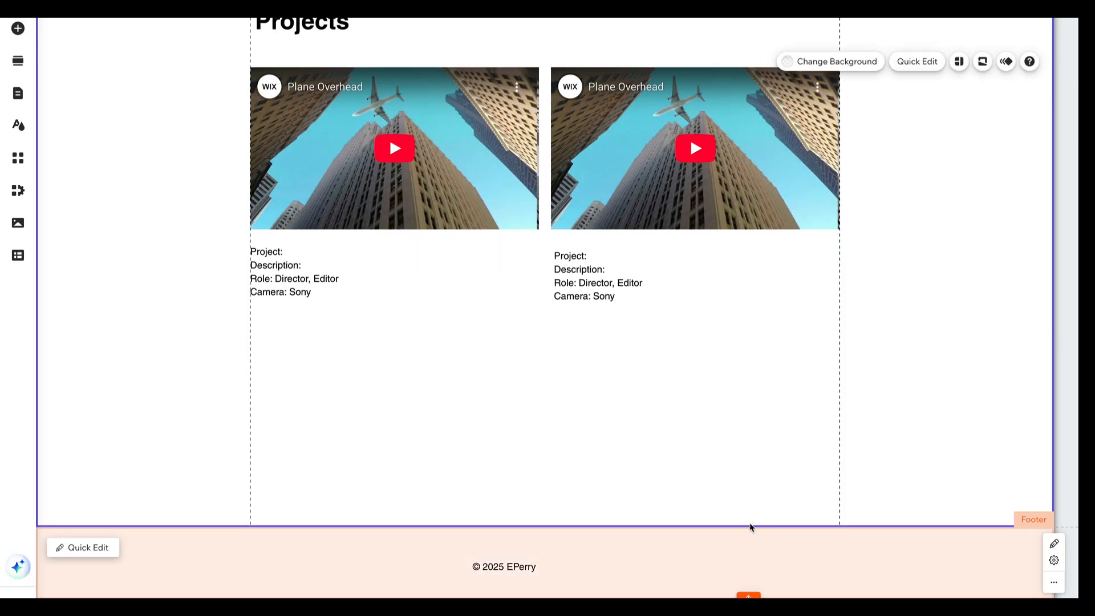
{"action": "left_click_drag", "start_coordinate": [748, 525], "coordinate": [748, 392]}
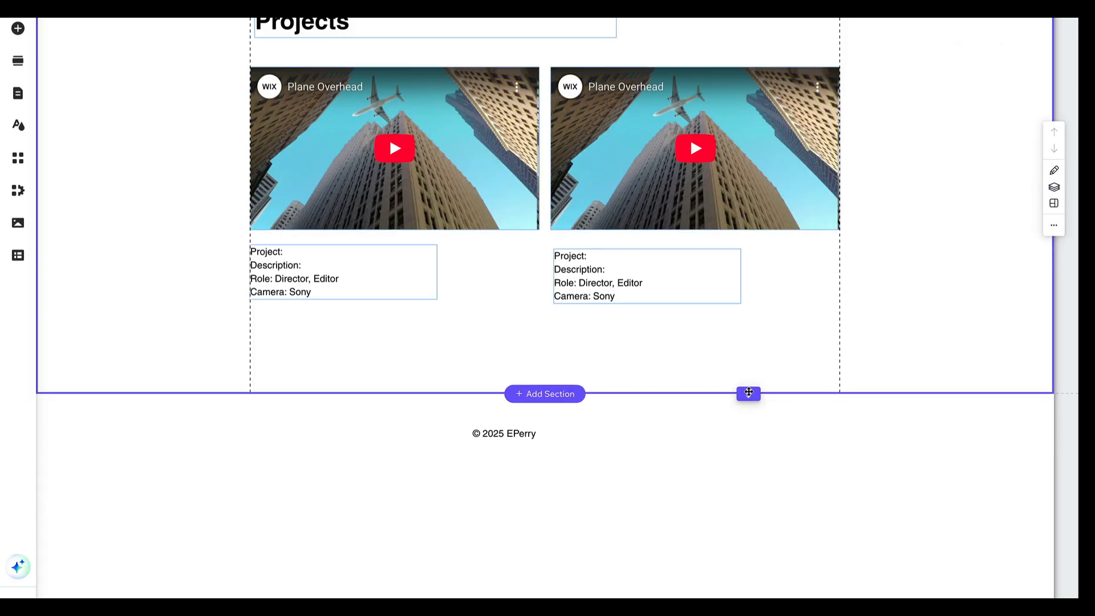
{"action": "scroll", "coordinate": [709, 238], "scroll_direction": "up", "scroll_amount": 2}
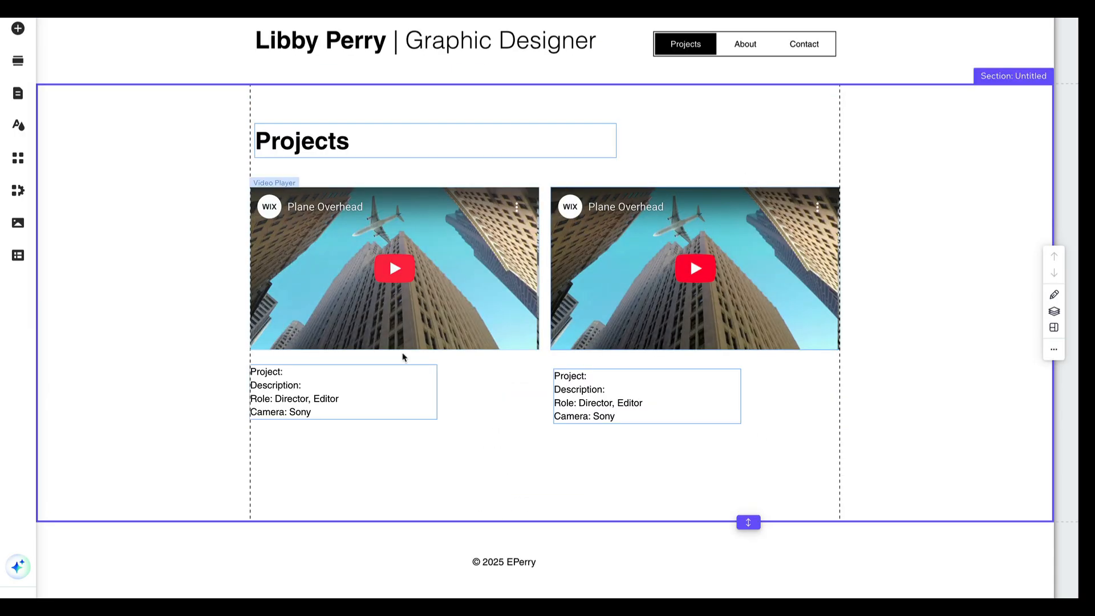
Delete both videos and their description texts from the Projects page
{"action": "left_click", "coordinate": [528, 265]}
{"action": "left_click", "coordinate": [591, 257], "text": "shift"}
{"action": "key", "text": "Delete"}
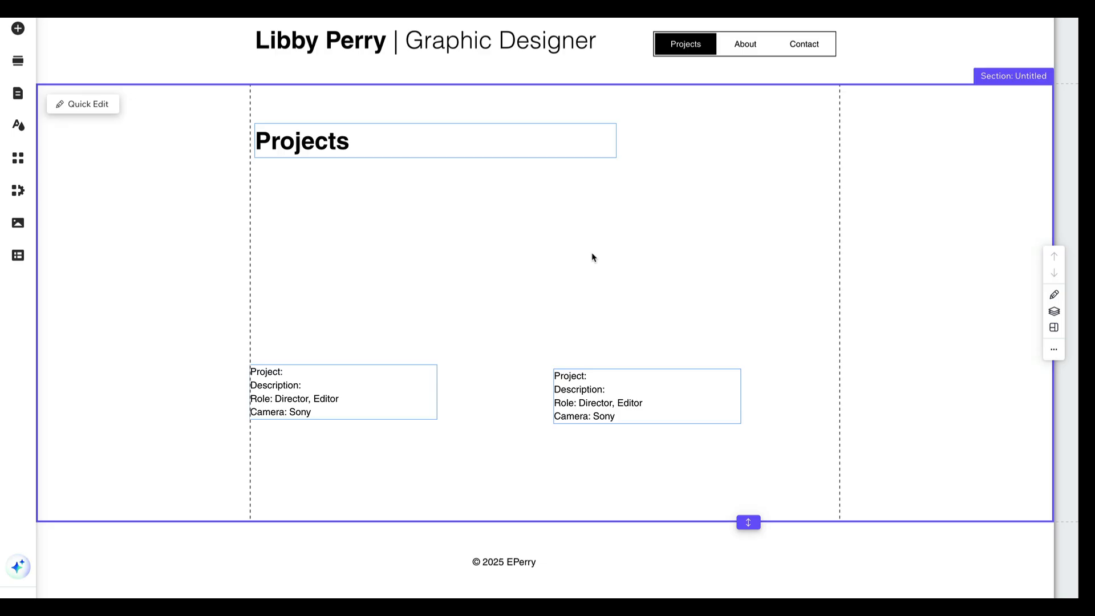
{"action": "left_click", "coordinate": [290, 376]}
{"action": "key", "text": "Delete"}
{"action": "left_click", "coordinate": [647, 400]}
{"action": "key", "text": "Delete"}
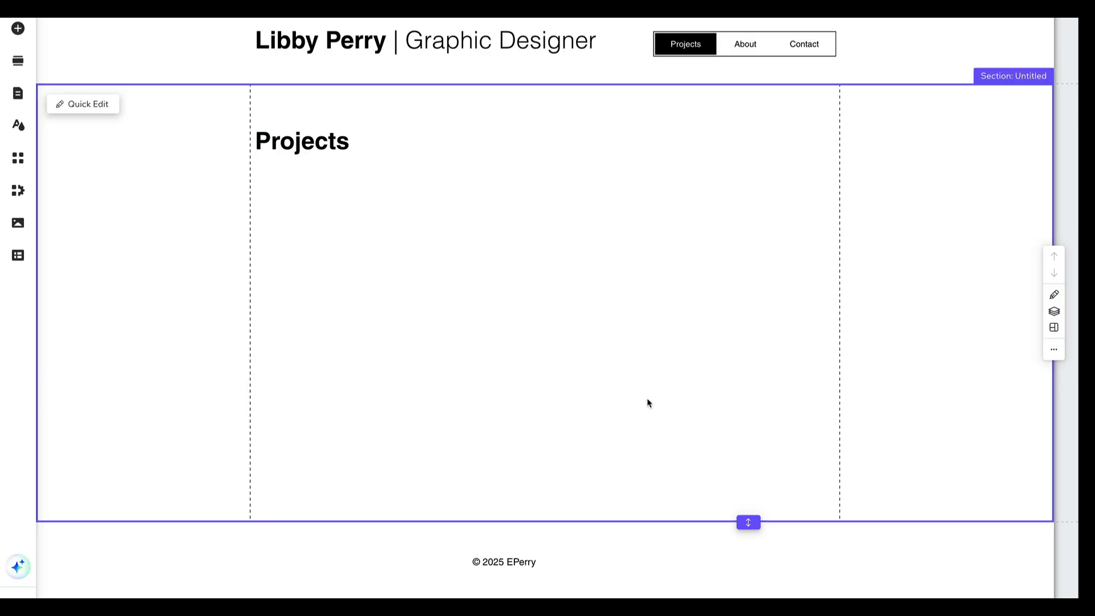
Add a Grid (polaroid) gallery to the Projects page and move it right, clear of the "Projects" heading
{"action": "left_click", "coordinate": [18, 29]}
{"action": "left_click", "coordinate": [80, 140]}
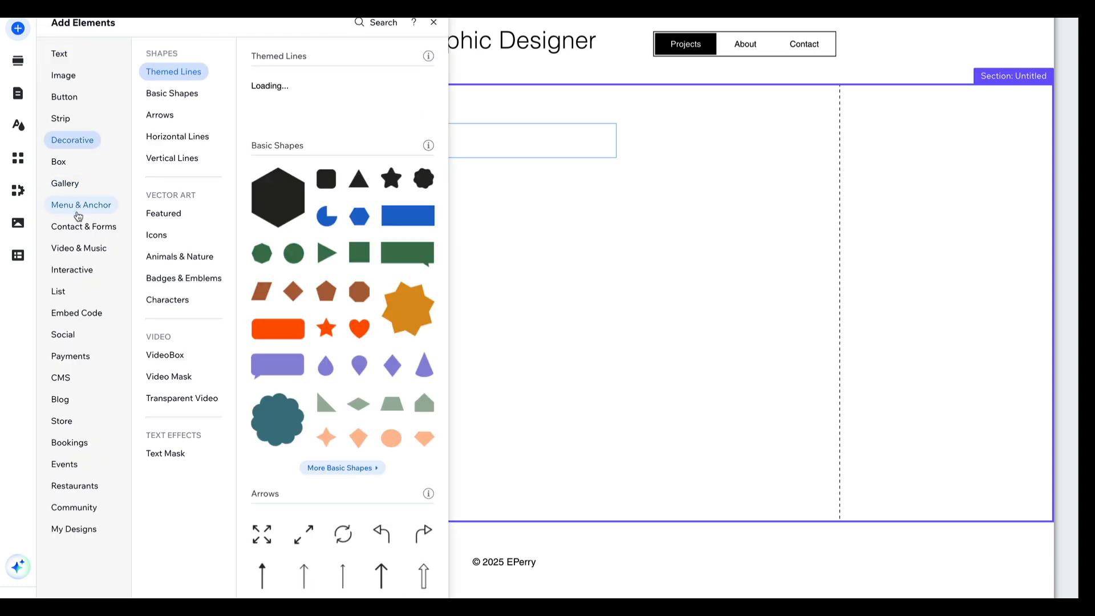
{"action": "left_click", "coordinate": [81, 250]}
{"action": "left_click", "coordinate": [81, 227]}
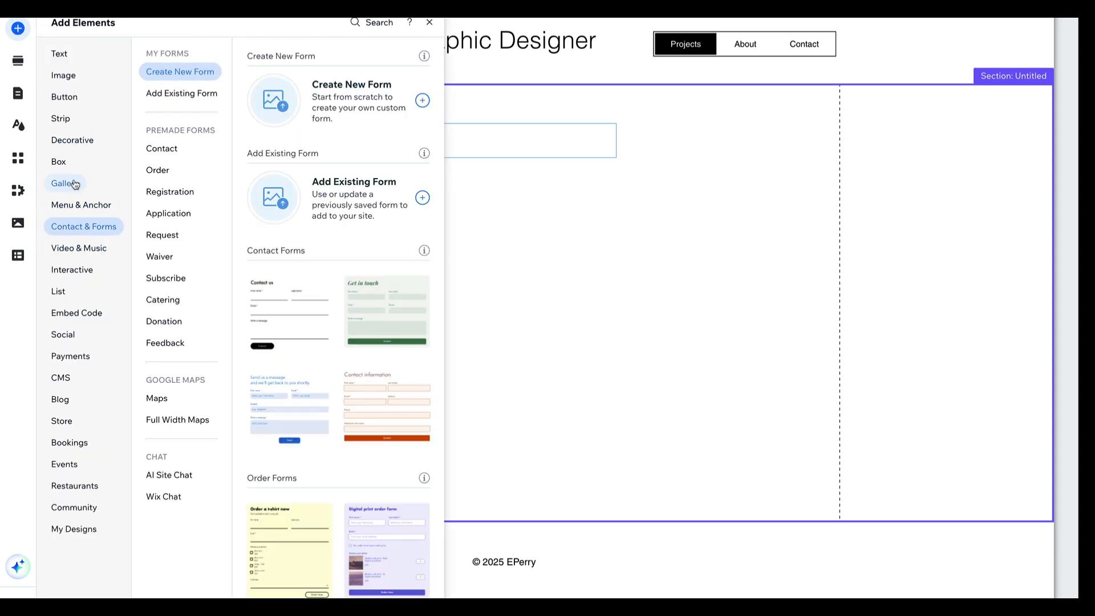
{"action": "left_click", "coordinate": [73, 183]}
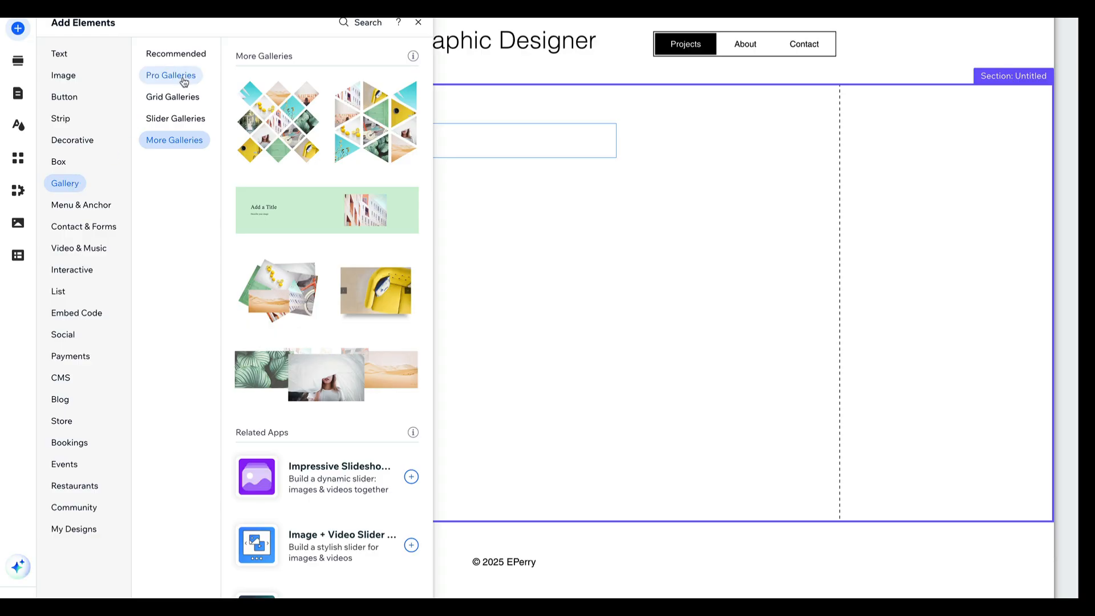
{"action": "left_click", "coordinate": [186, 55]}
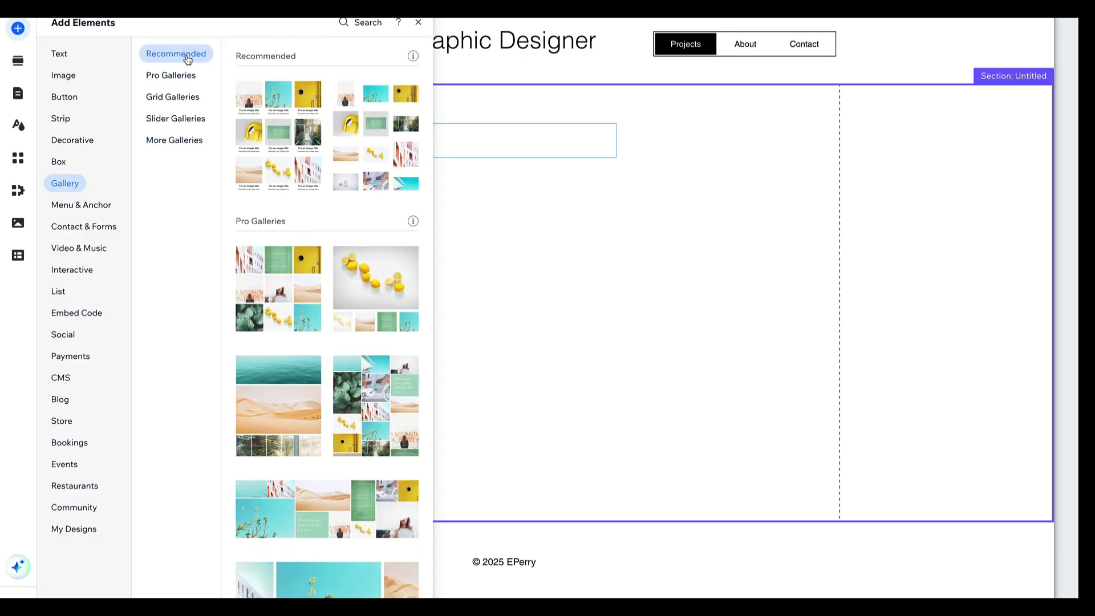
{"action": "scroll", "coordinate": [340, 308], "scroll_direction": "down", "scroll_amount": 2}
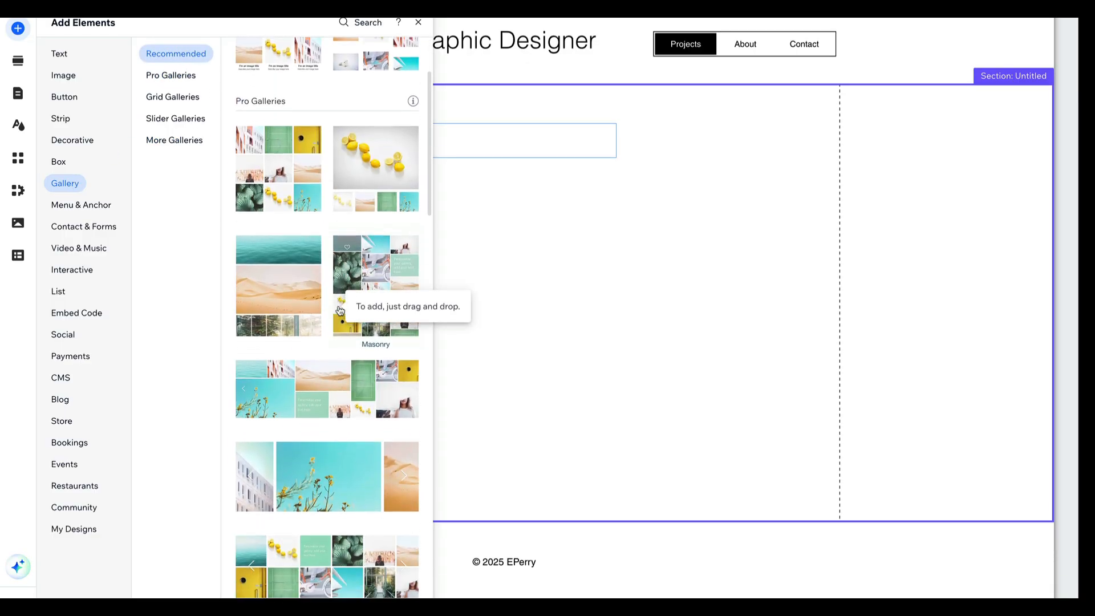
{"action": "scroll", "coordinate": [340, 309], "scroll_direction": "down", "scroll_amount": 10}
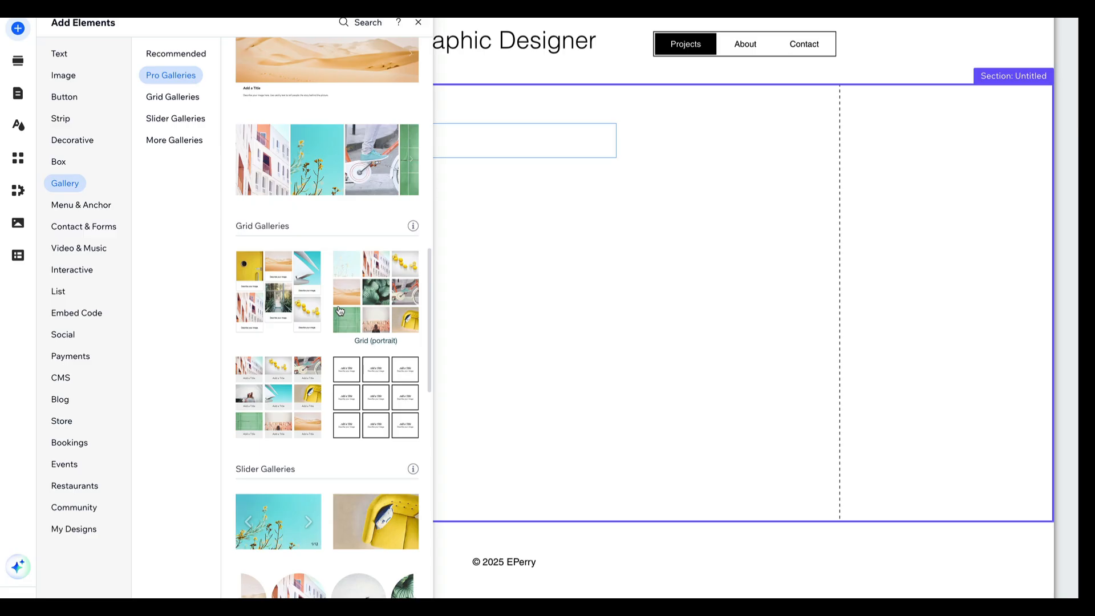
{"action": "left_click", "coordinate": [319, 372]}
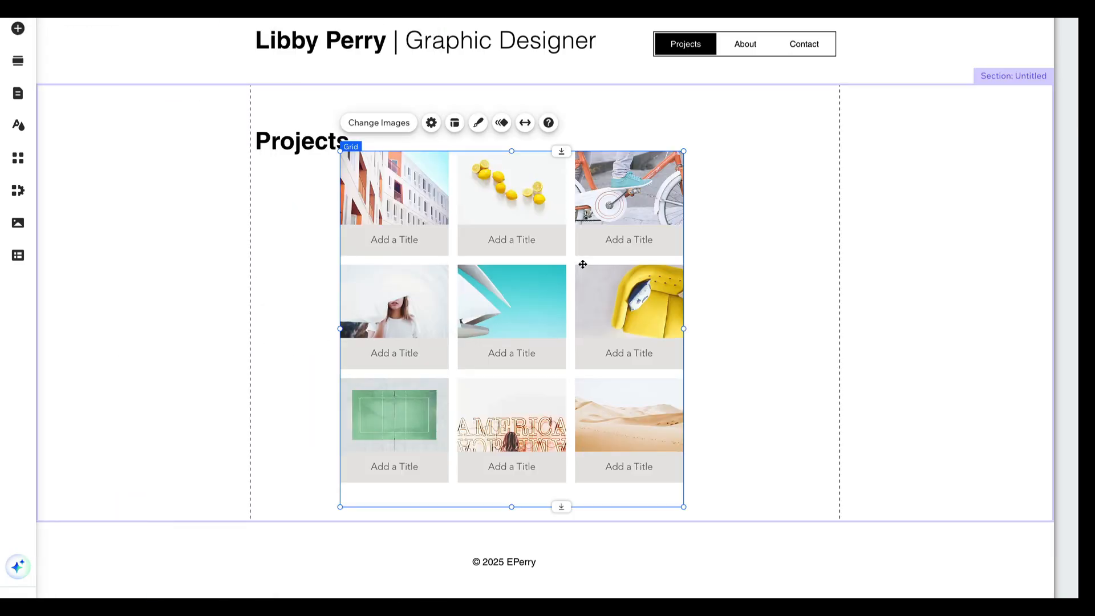
{"action": "left_click_drag", "start_coordinate": [565, 209], "coordinate": [622, 205]}
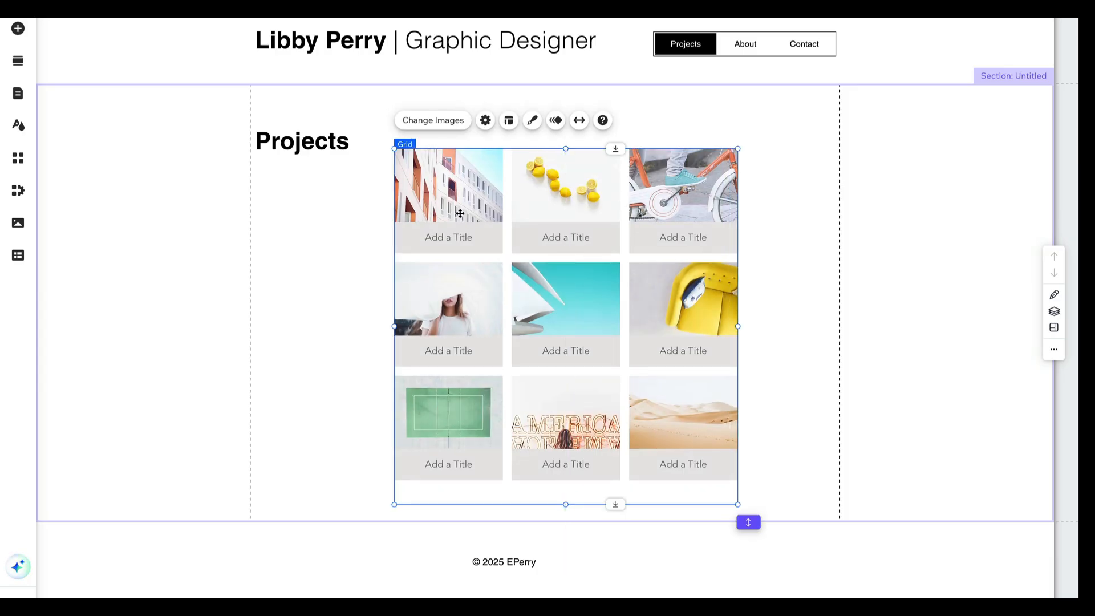
Open the polaroid grid gallery's images for editing
{"action": "double_click", "coordinate": [459, 217]}
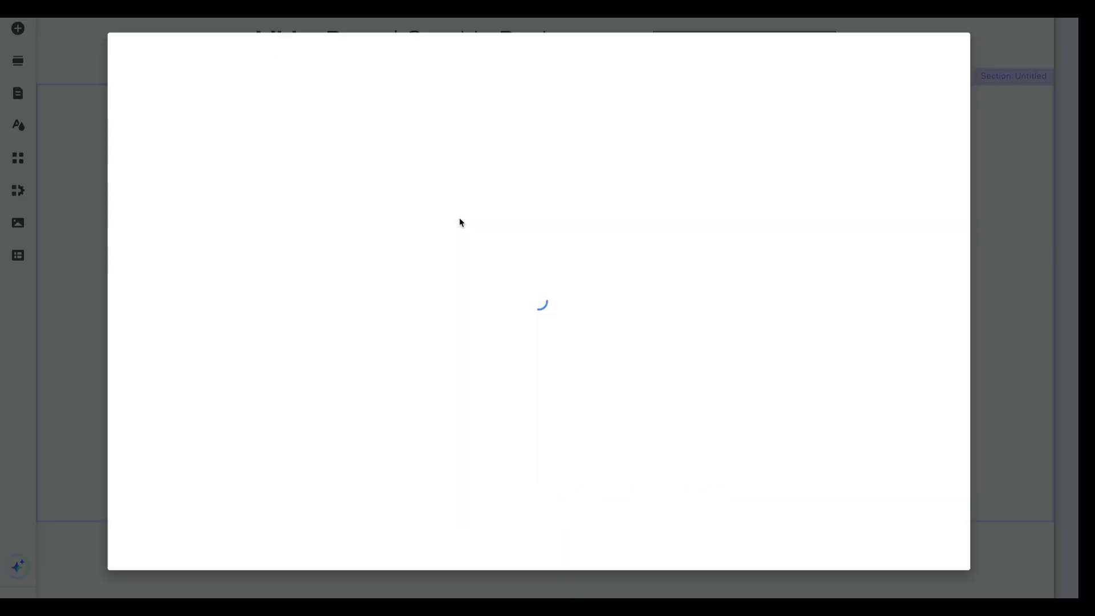
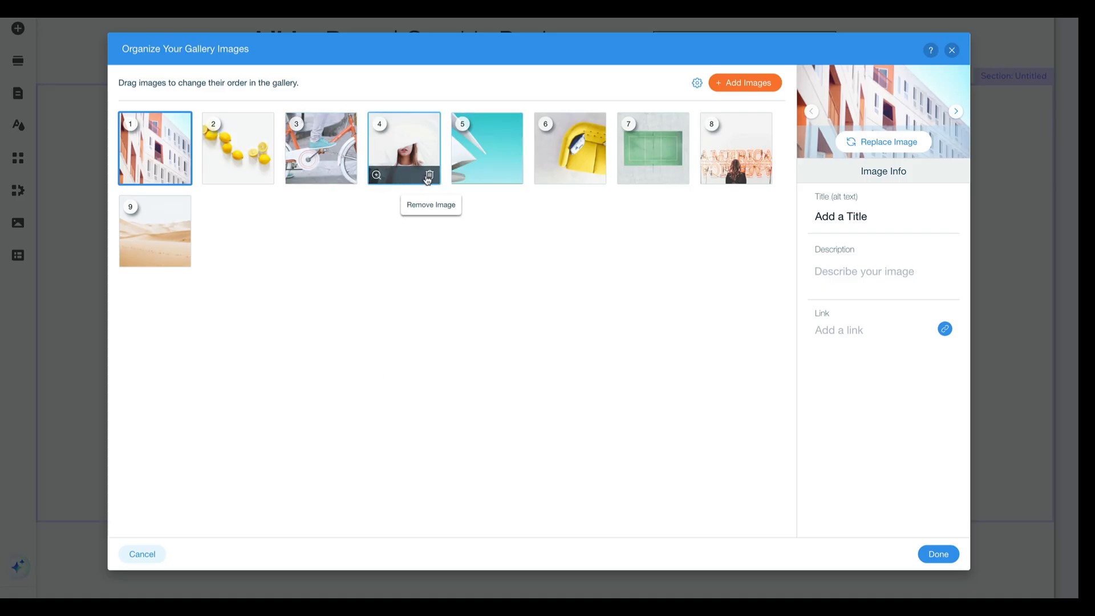
Remove the last five images from the gallery, keeping the buildings, lemons, bicycle and portrait photos
{"action": "left_click", "coordinate": [514, 175]}
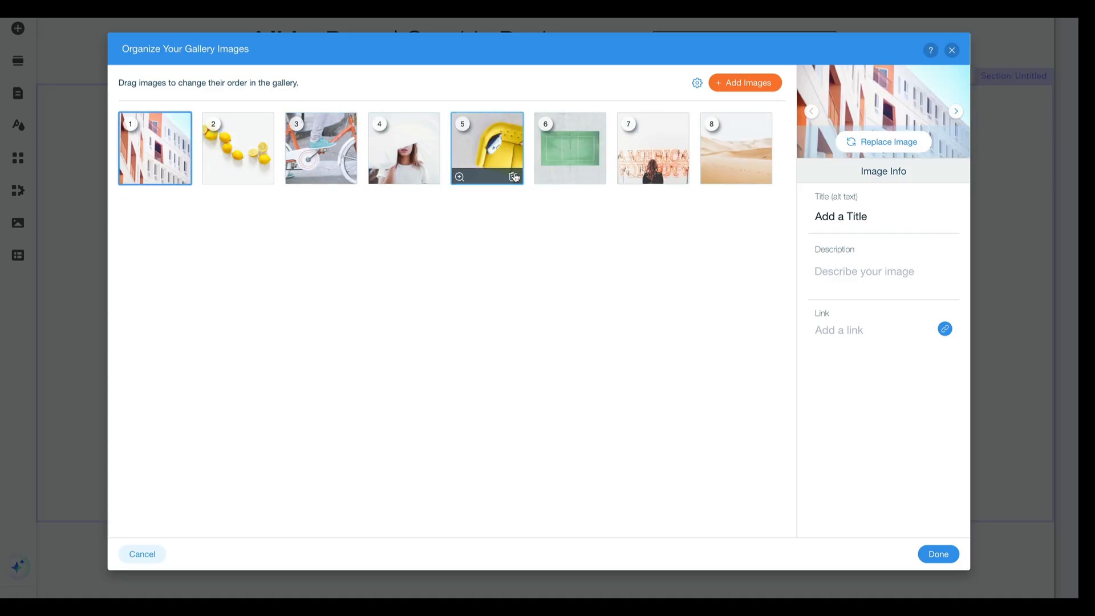
{"action": "left_click", "coordinate": [513, 175]}
{"action": "left_click", "coordinate": [513, 175]}
{"action": "left_click", "coordinate": [513, 175]}
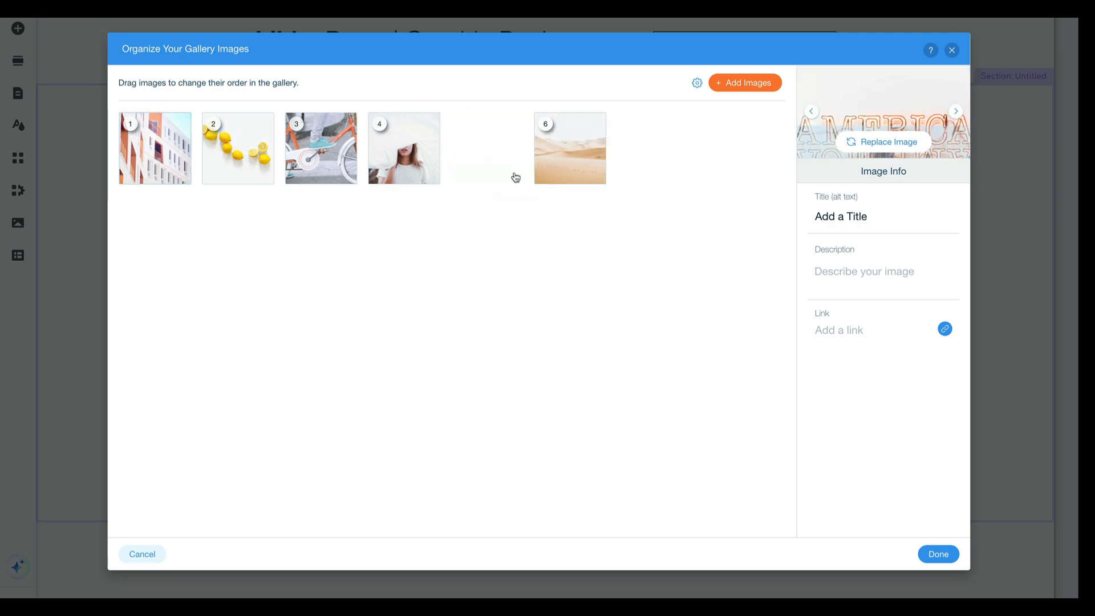
{"action": "left_click", "coordinate": [513, 175]}
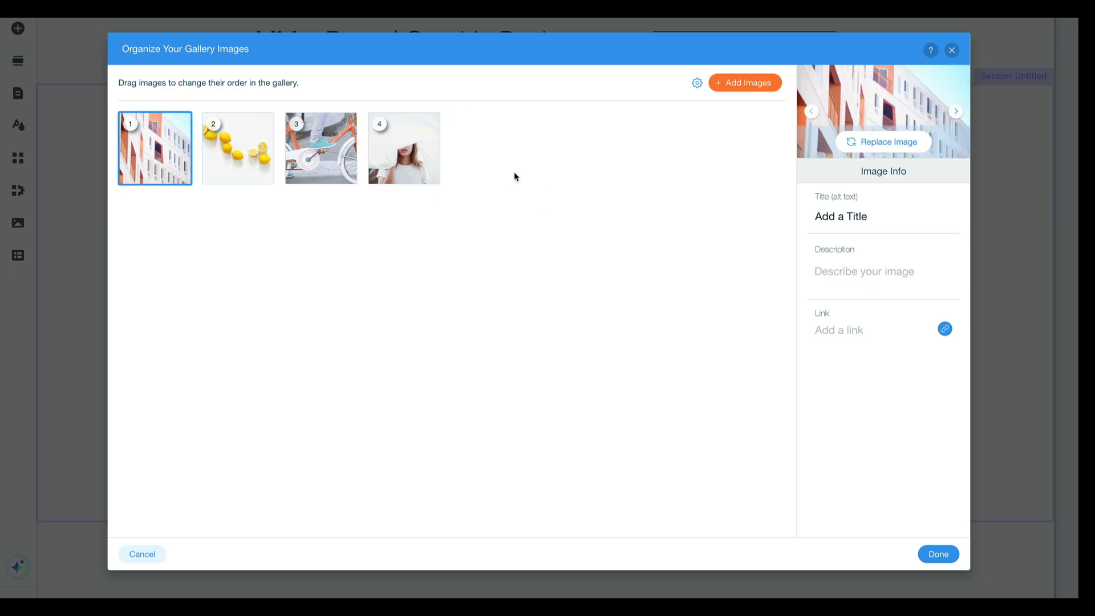
Title the first gallery image "Buildings" and describe it as "Photo of Buildings"
{"action": "left_click", "coordinate": [849, 213]}
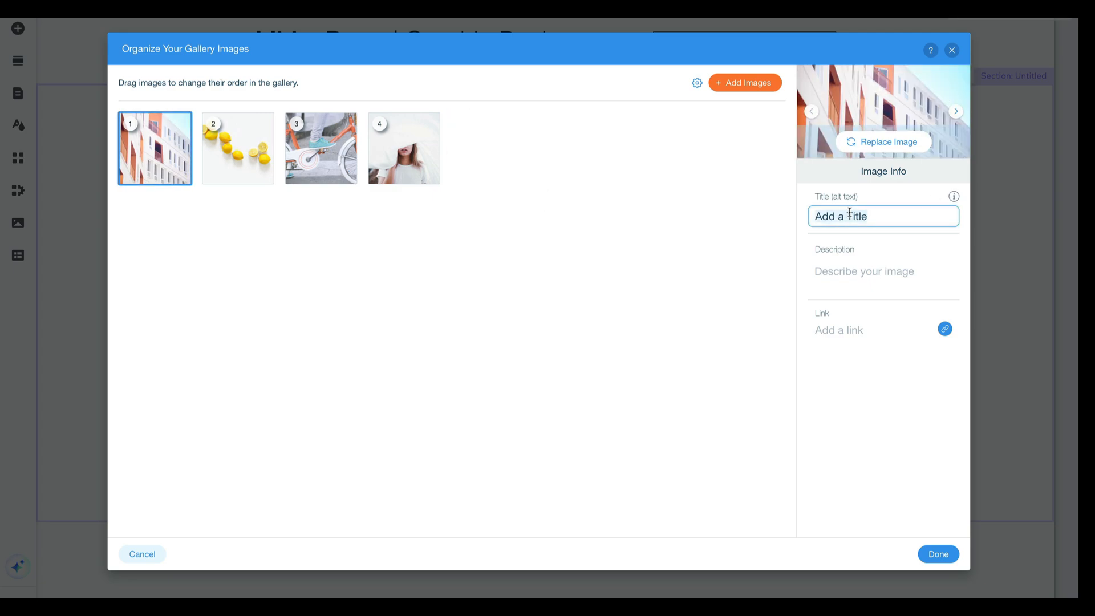
{"action": "mouse_move", "coordinate": [168, 134]}
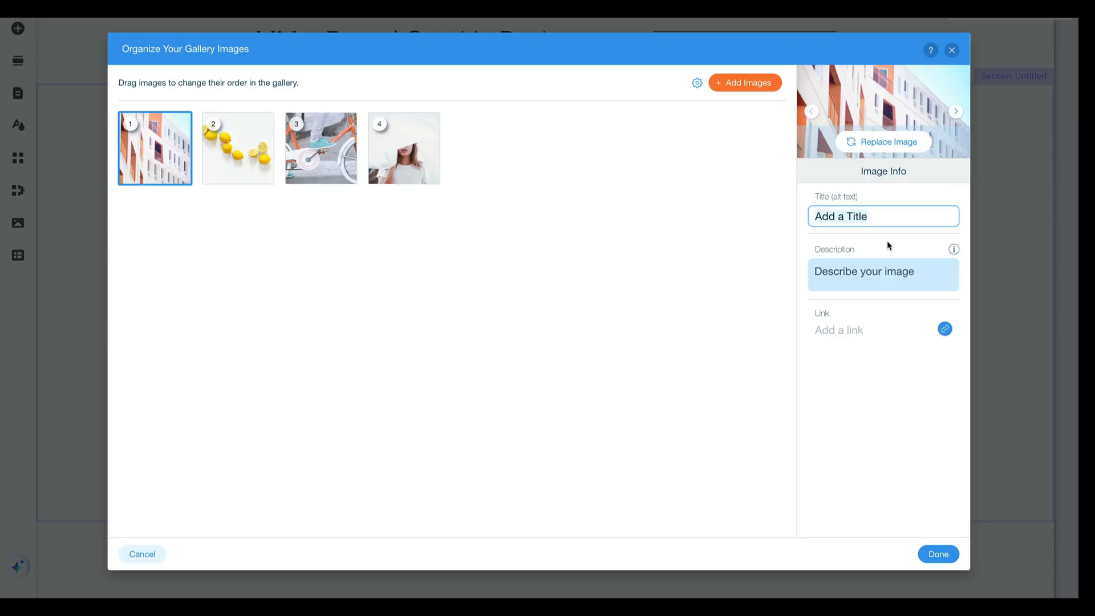
{"action": "left_click", "coordinate": [869, 222]}
{"action": "type", "text": "Buildings"}
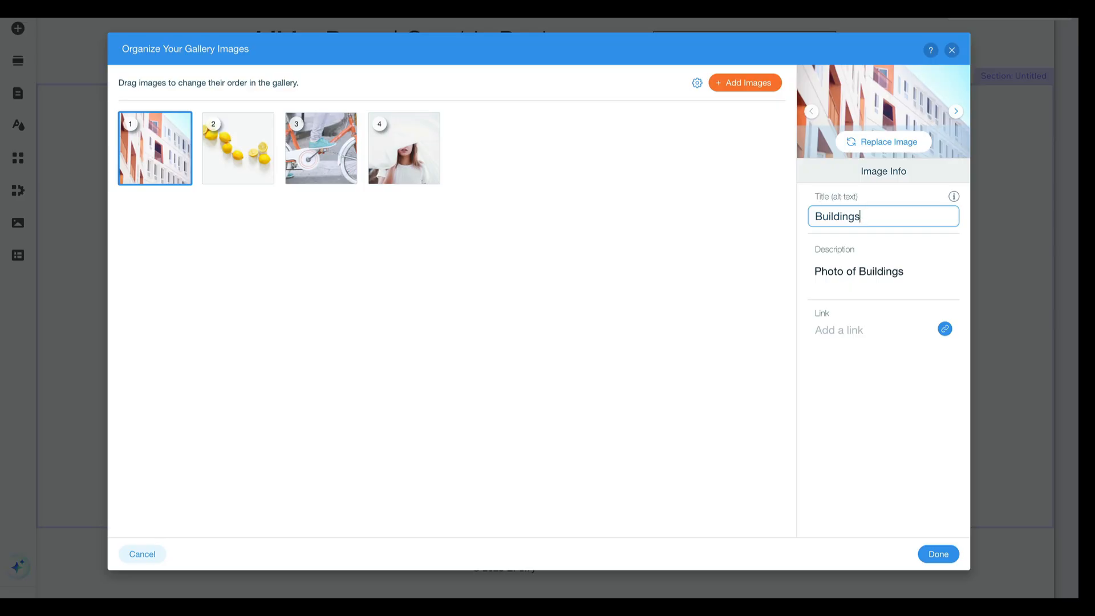
Extend the first image's title to "Buildings Role: Photographer Gear: Canon" and save the gallery images
{"action": "type", "text": "Role: Photographer"}
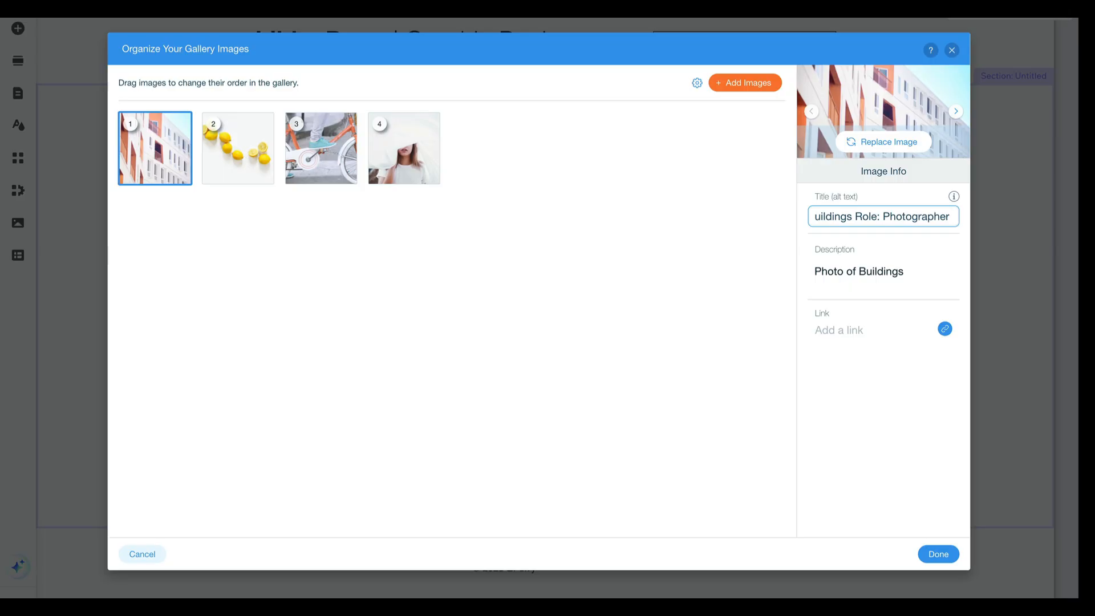
{"action": "type", "text": " G"}
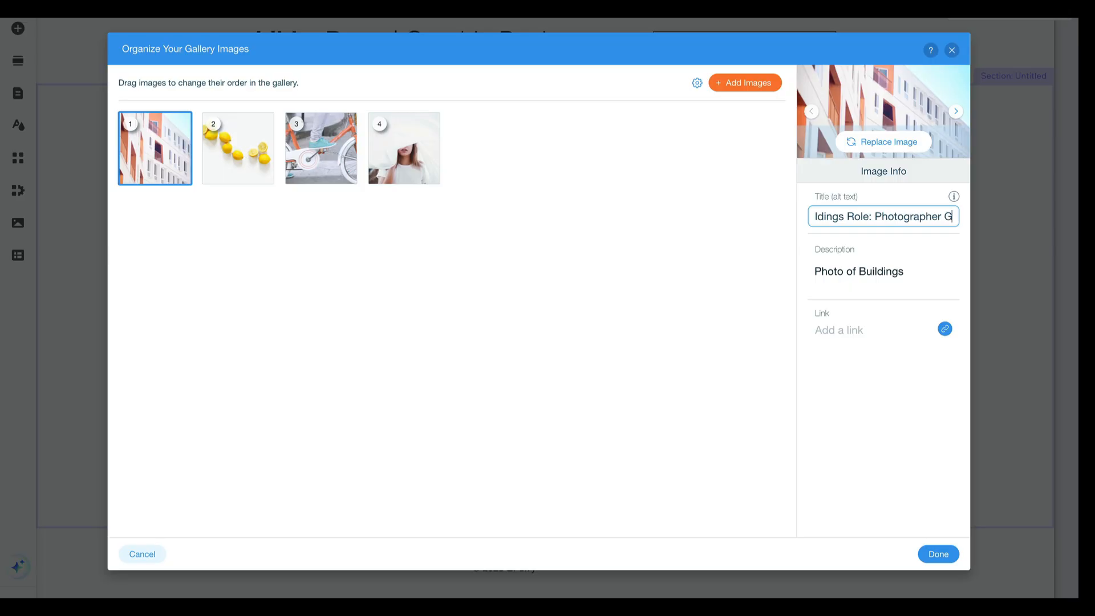
{"action": "type", "text": "ear CAnon"}
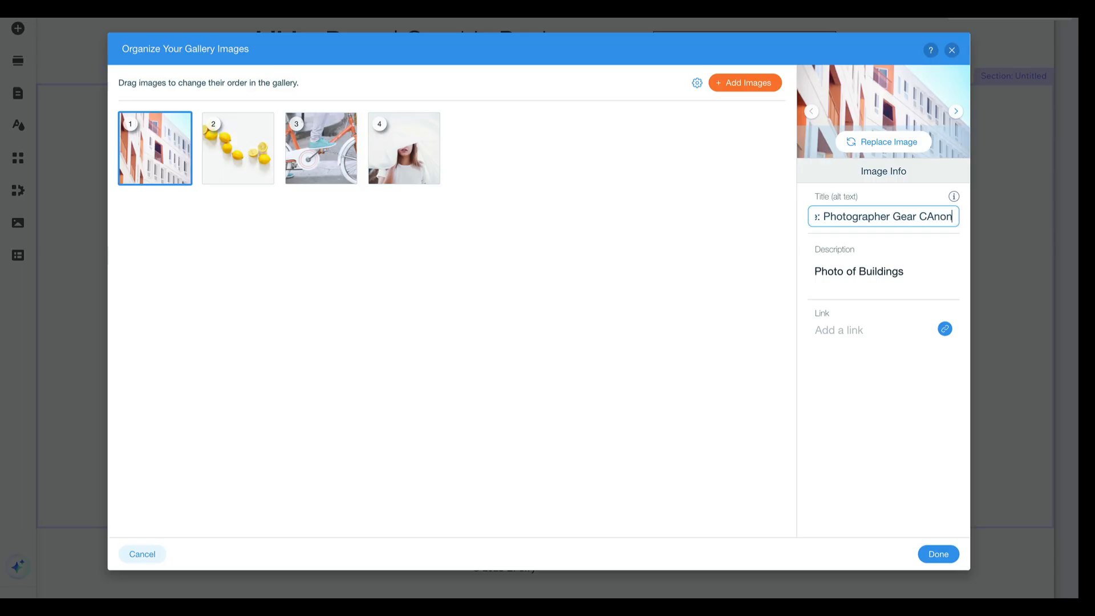
{"action": "key", "text": "BackSpace"}
{"action": "key", "text": "BackSpace"}
{"action": "key", "text": "BackSpace"}
{"action": "key", "text": "BackSpace"}
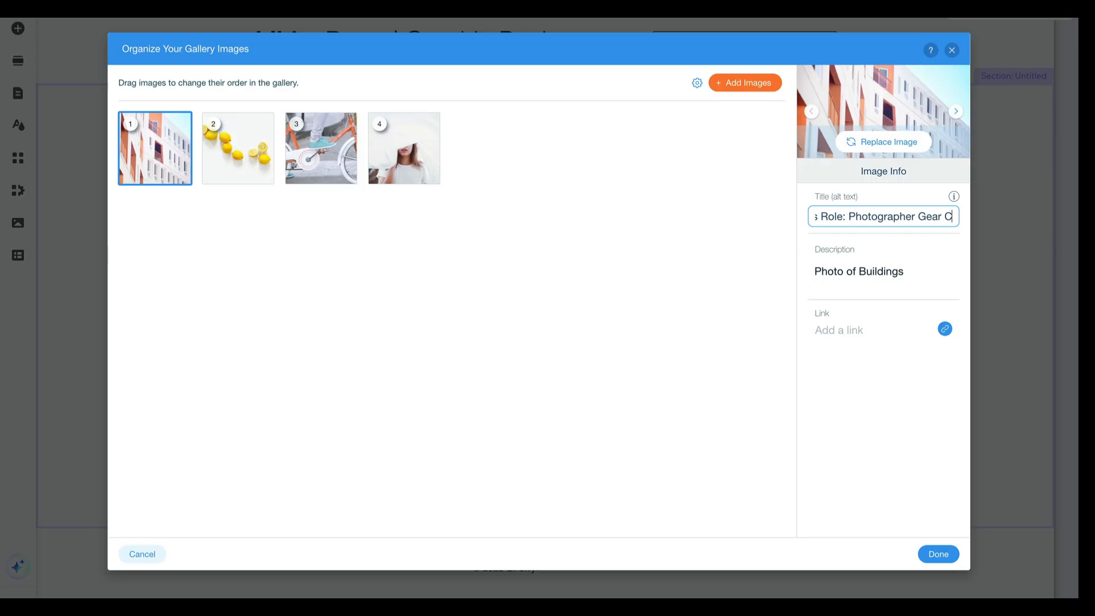
{"action": "type", "text": "anon"}
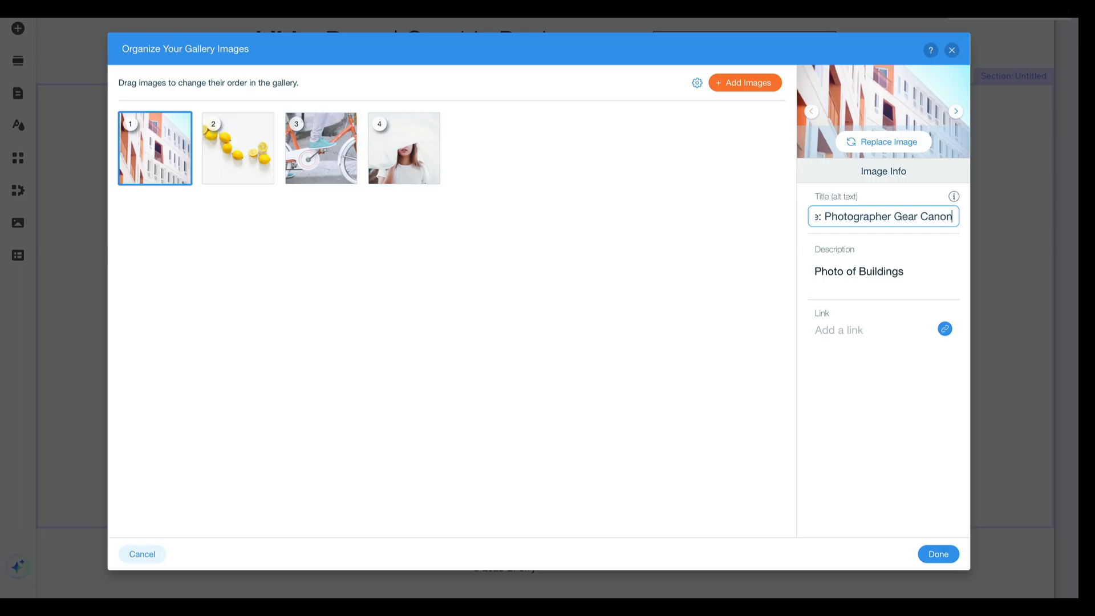
{"action": "left_click", "coordinate": [917, 216]}
{"action": "type", "text": ":"}
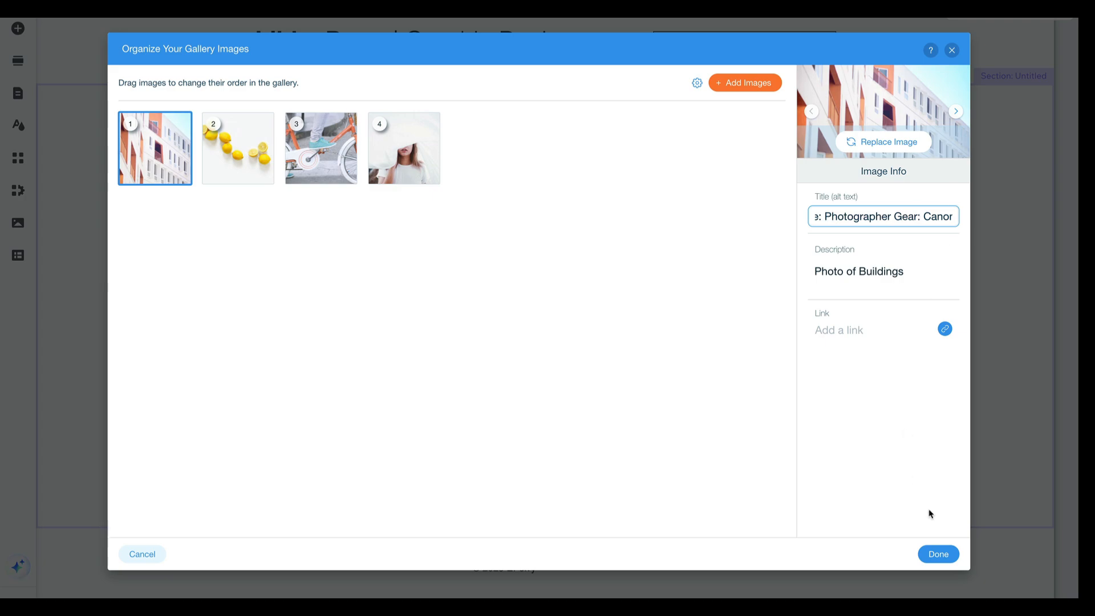
{"action": "left_click", "coordinate": [938, 554]}
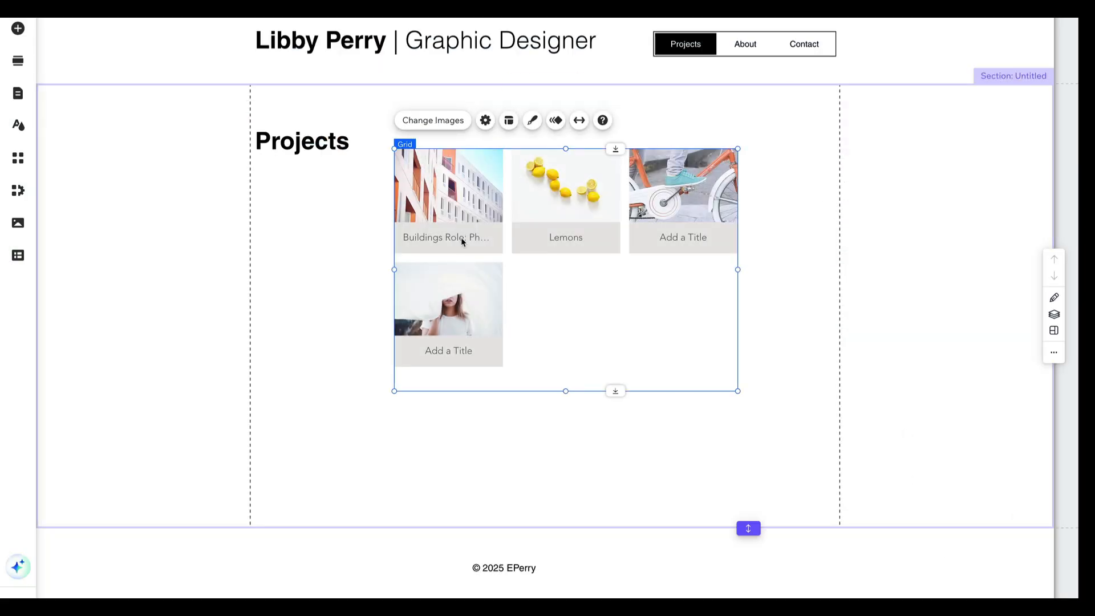
{"action": "double_click", "coordinate": [462, 241]}
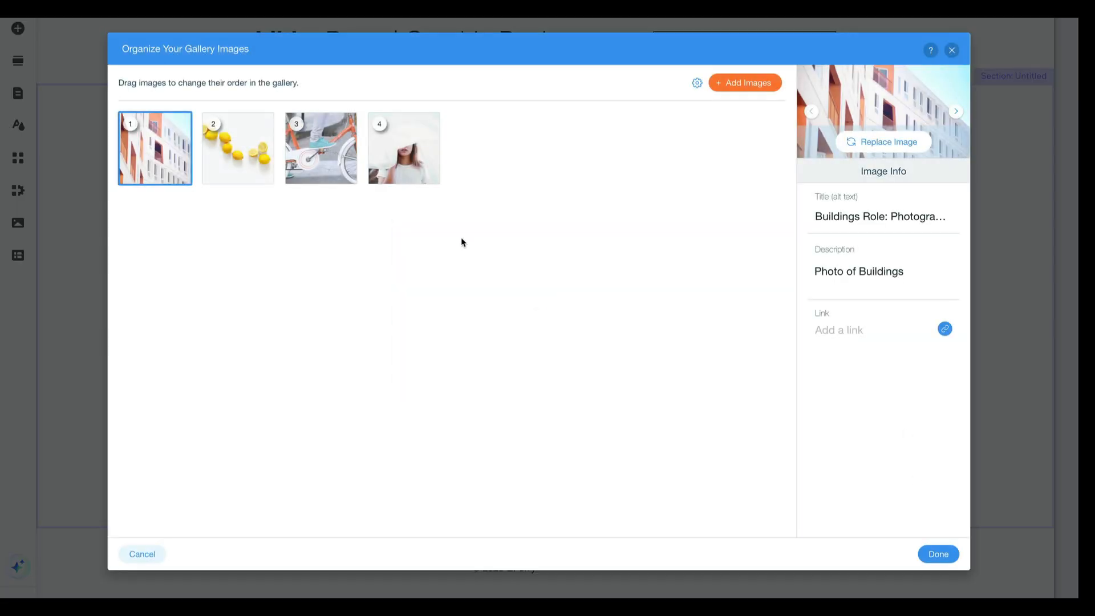
{"action": "left_click", "coordinate": [944, 556]}
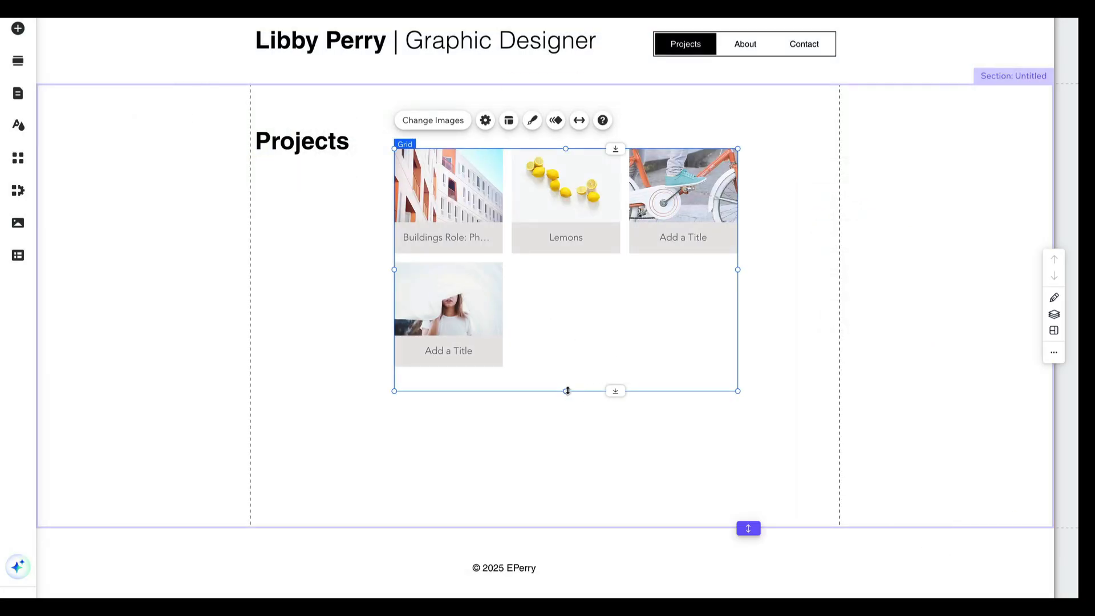
Enlarge the gallery in height and width and move it under the "Projects" heading
{"action": "left_click_drag", "start_coordinate": [567, 389], "coordinate": [569, 486]}
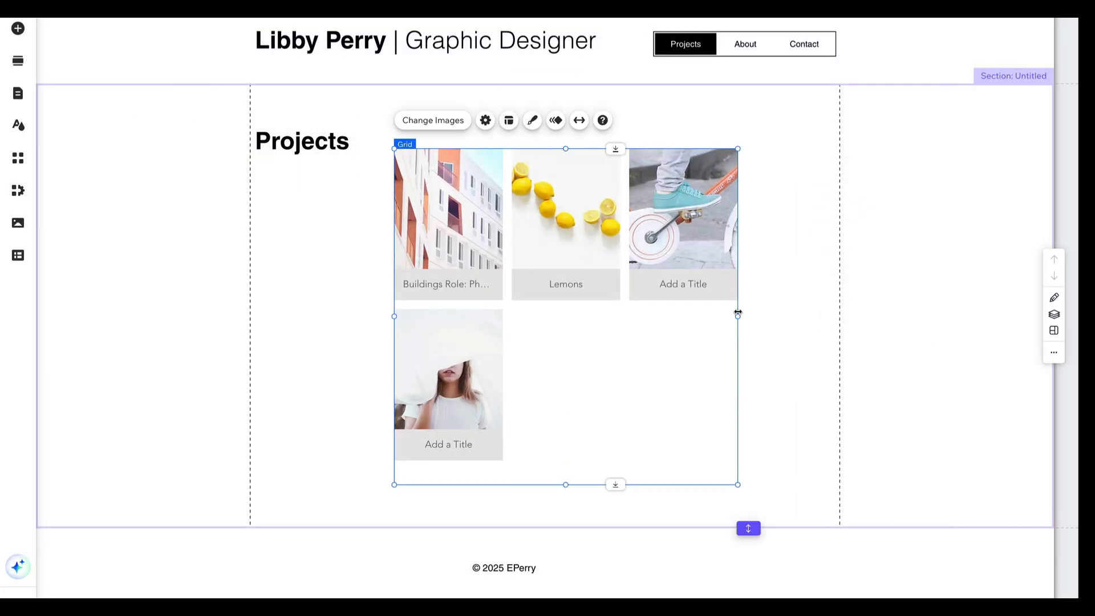
{"action": "left_click_drag", "start_coordinate": [738, 312], "coordinate": [907, 314]}
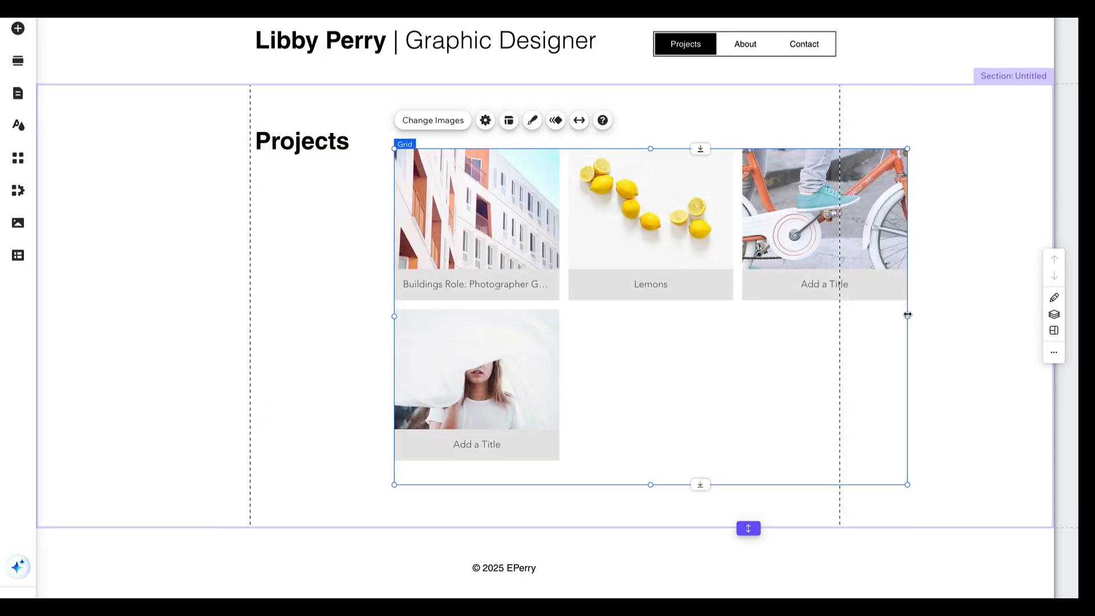
{"action": "left_click_drag", "start_coordinate": [670, 237], "coordinate": [563, 243]}
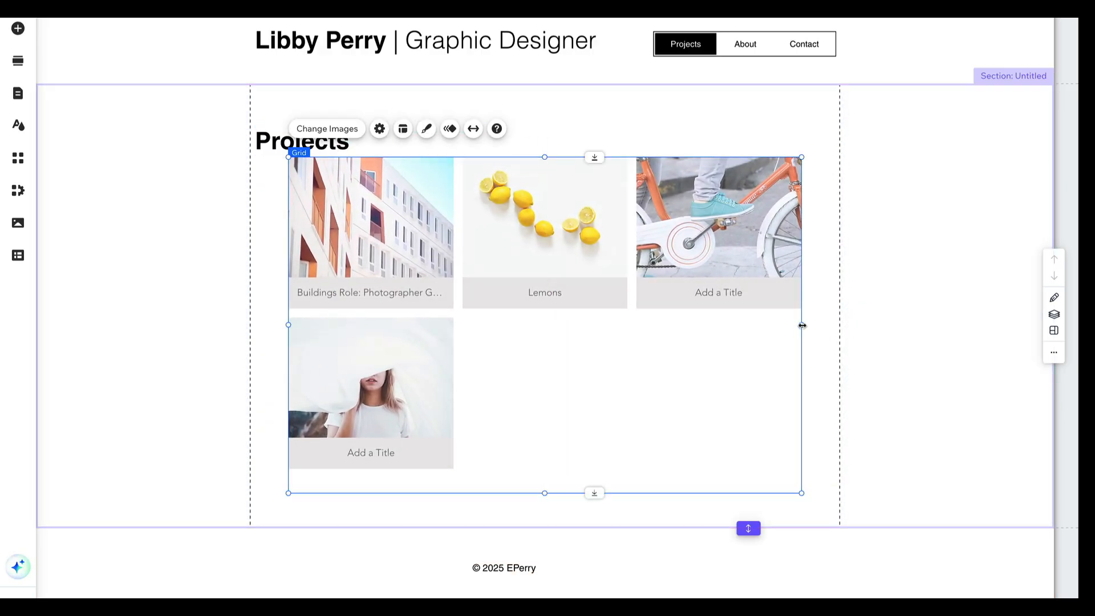
{"action": "left_click_drag", "start_coordinate": [801, 325], "coordinate": [975, 319]}
Try a grid layout with 2 columns for the gallery
{"action": "left_click", "coordinate": [382, 137]}
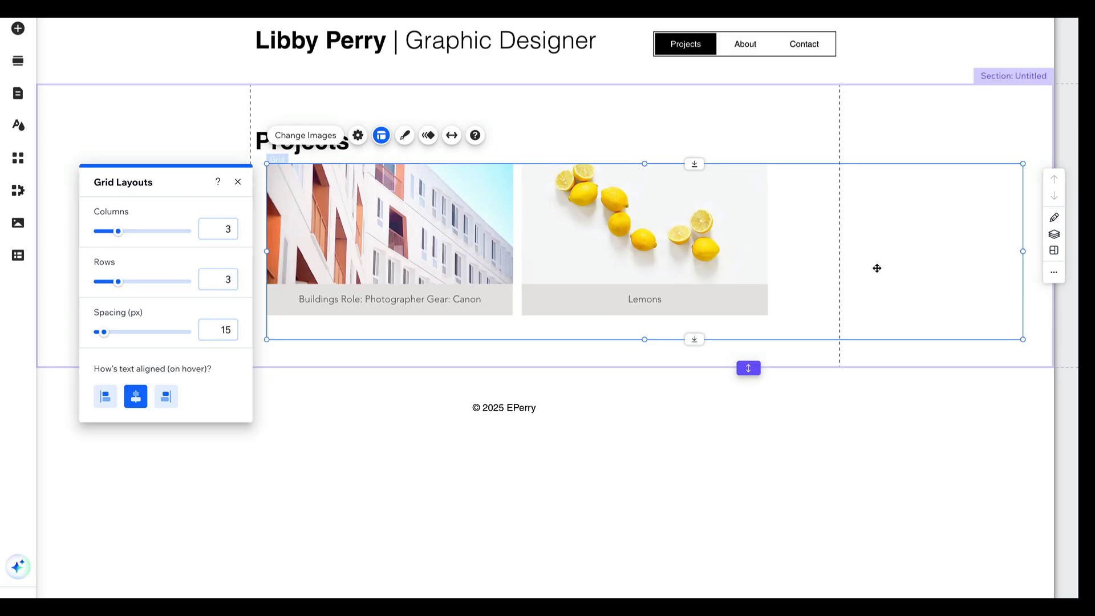
{"action": "left_click", "coordinate": [227, 233]}
{"action": "type", "text": "2"}
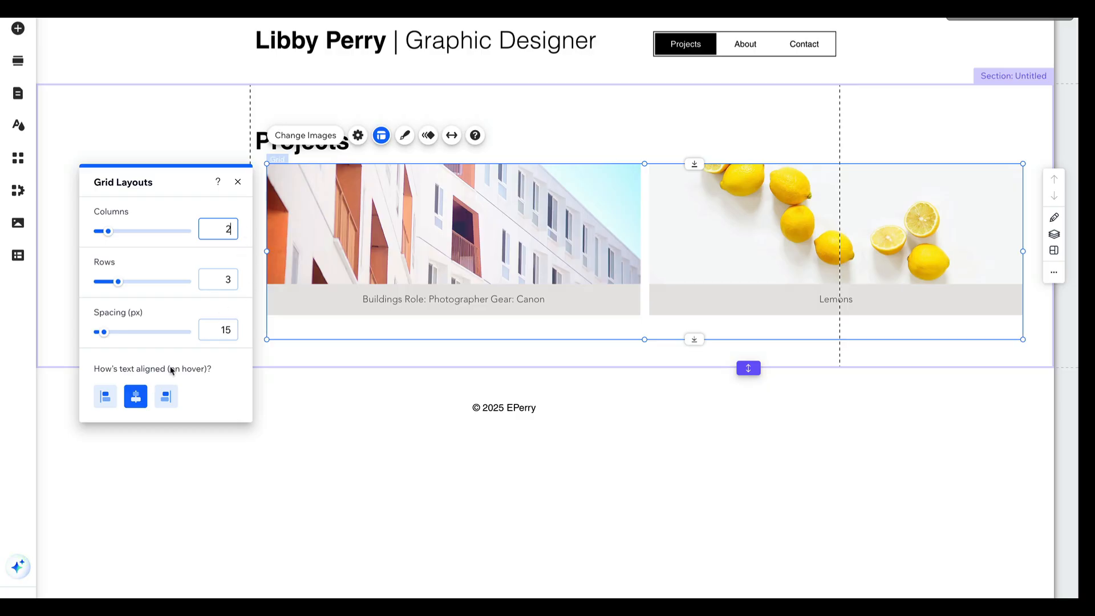
{"action": "left_click", "coordinate": [238, 181]}
{"action": "mouse_move", "coordinate": [556, 264]}
{"action": "left_mouse_down"}
{"action": "mouse_move", "coordinate": [546, 264]}
{"action": "mouse_move", "coordinate": [555, 263]}
{"action": "left_mouse_up"}
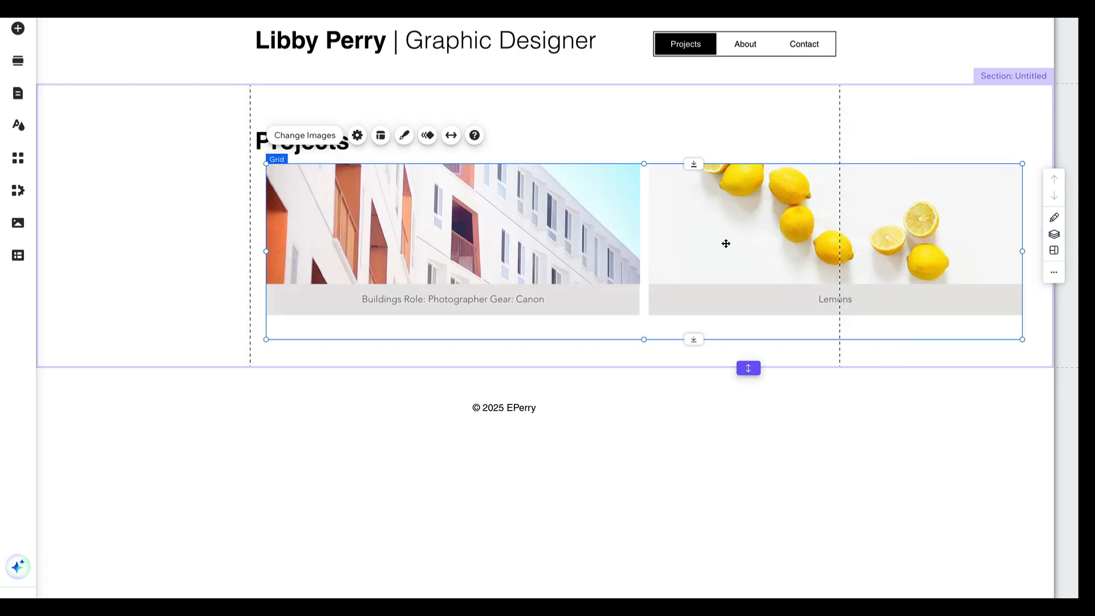
Set the gallery's grid layout to 2 rows and 1 column
{"action": "left_click", "coordinate": [380, 141]}
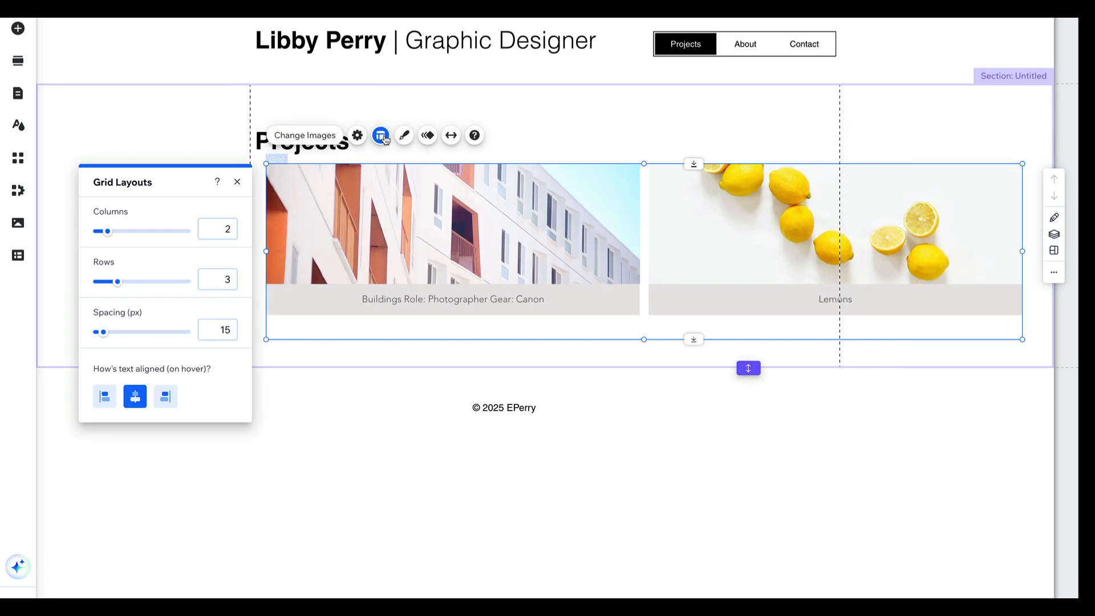
{"action": "left_click", "coordinate": [226, 284]}
{"action": "type", "text": "2"}
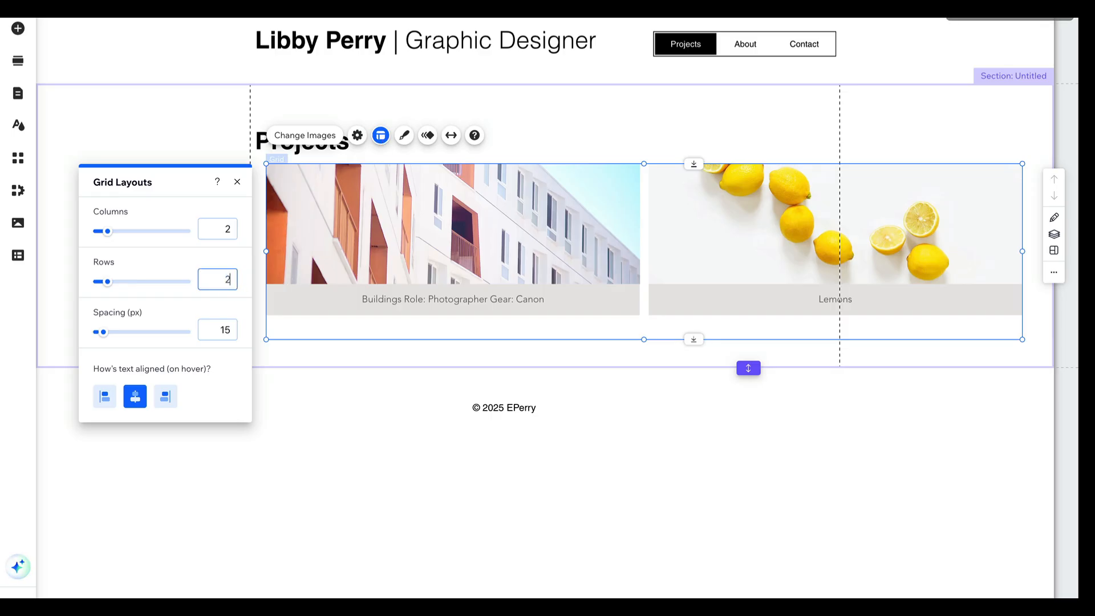
{"action": "left_click", "coordinate": [227, 230]}
{"action": "type", "text": "1"}
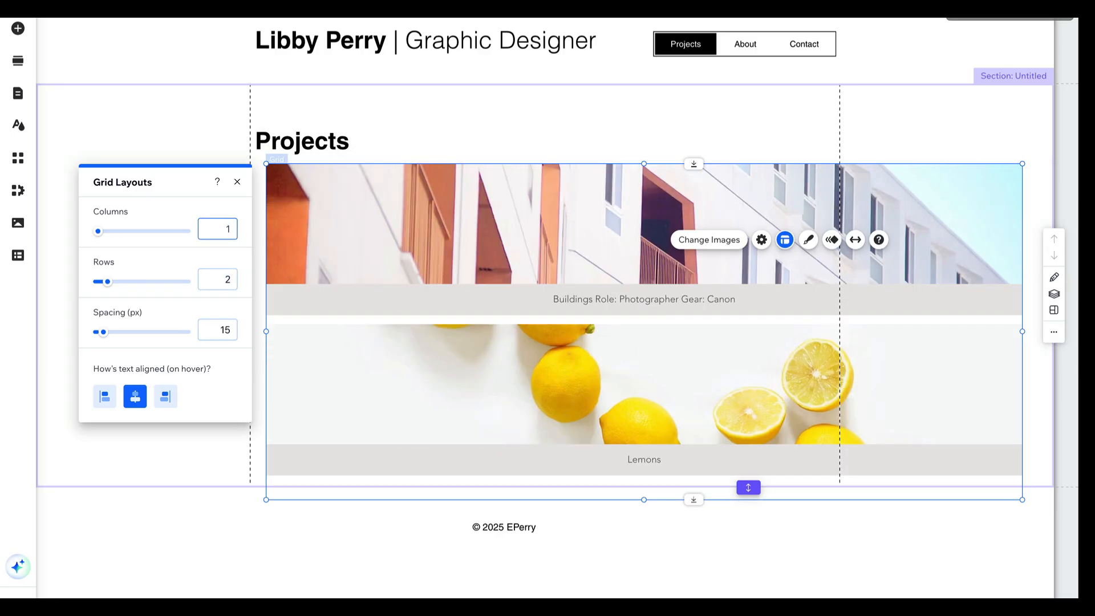
{"action": "left_click", "coordinate": [509, 121]}
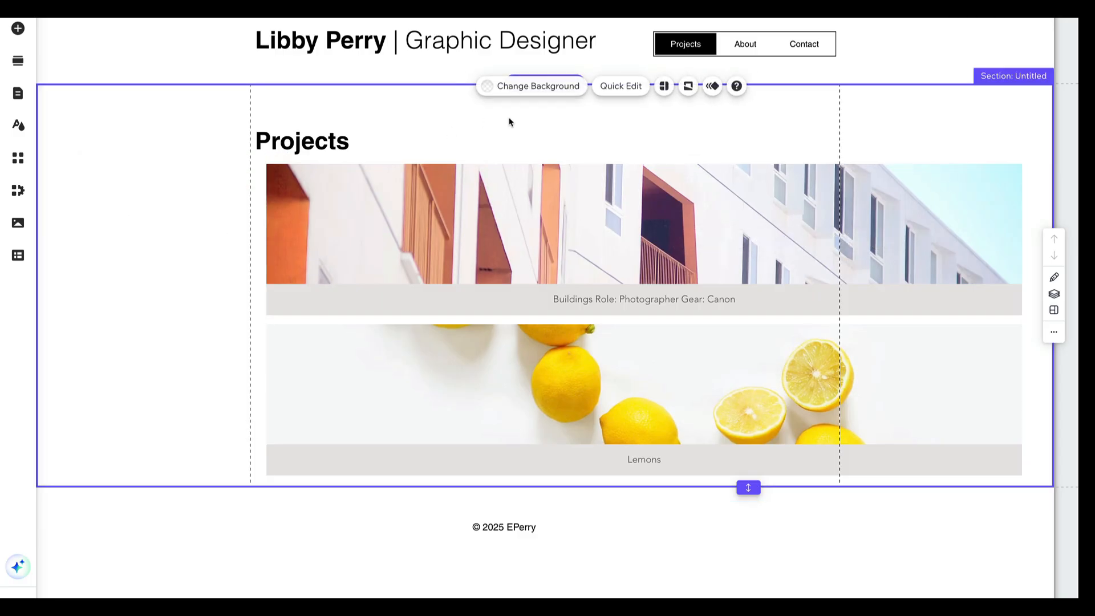
Shrink the gallery to fit inside the page gridlines below the "Projects" heading, and raise its upper edge to make it taller
{"action": "left_click", "coordinate": [647, 267]}
{"action": "left_click_drag", "start_coordinate": [633, 262], "coordinate": [634, 254]}
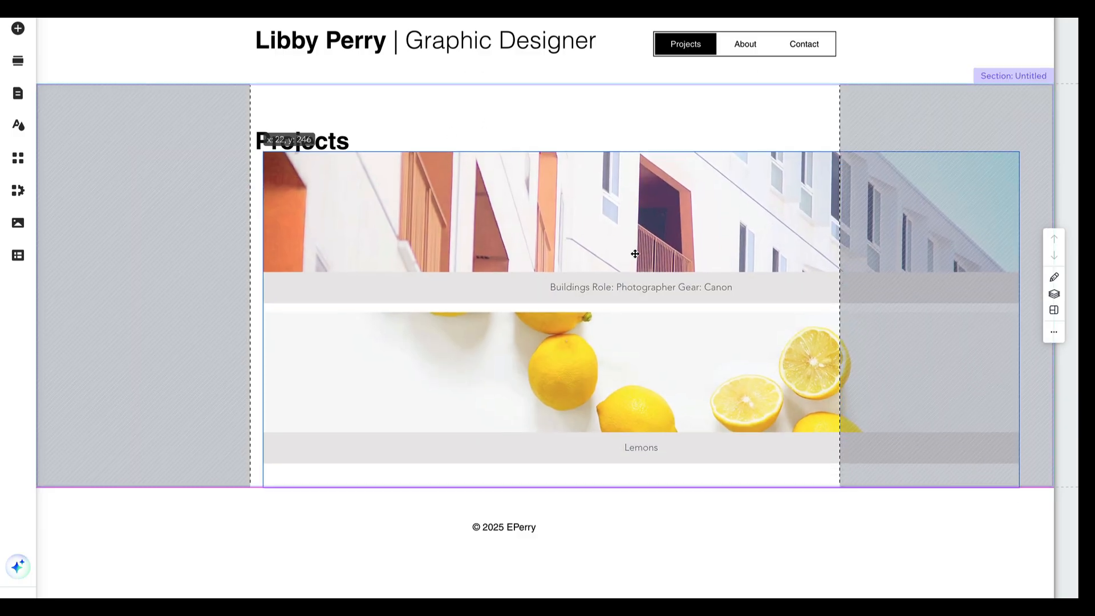
{"action": "left_click_drag", "start_coordinate": [692, 487], "coordinate": [746, 450]}
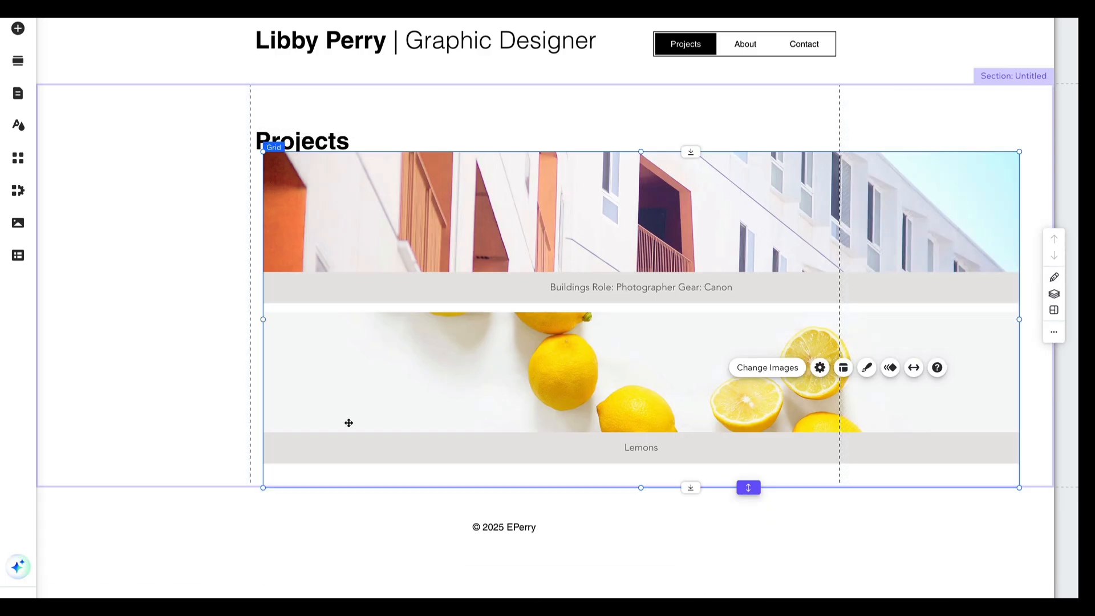
{"action": "left_click_drag", "start_coordinate": [263, 489], "coordinate": [448, 399]}
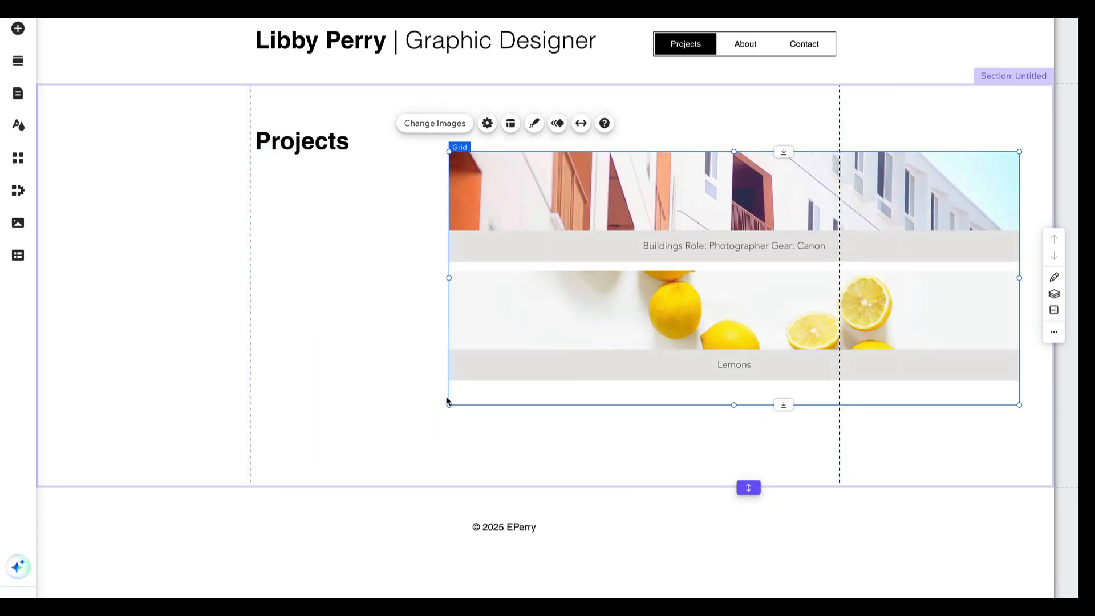
{"action": "left_click_drag", "start_coordinate": [610, 295], "coordinate": [503, 363]}
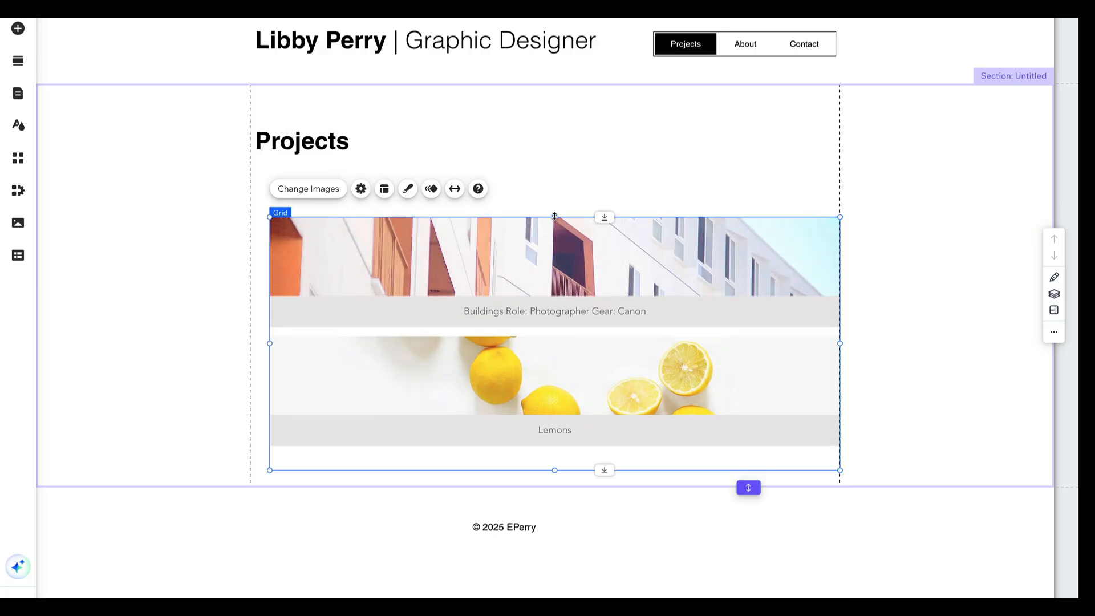
{"action": "left_click_drag", "start_coordinate": [554, 217], "coordinate": [552, 169]}
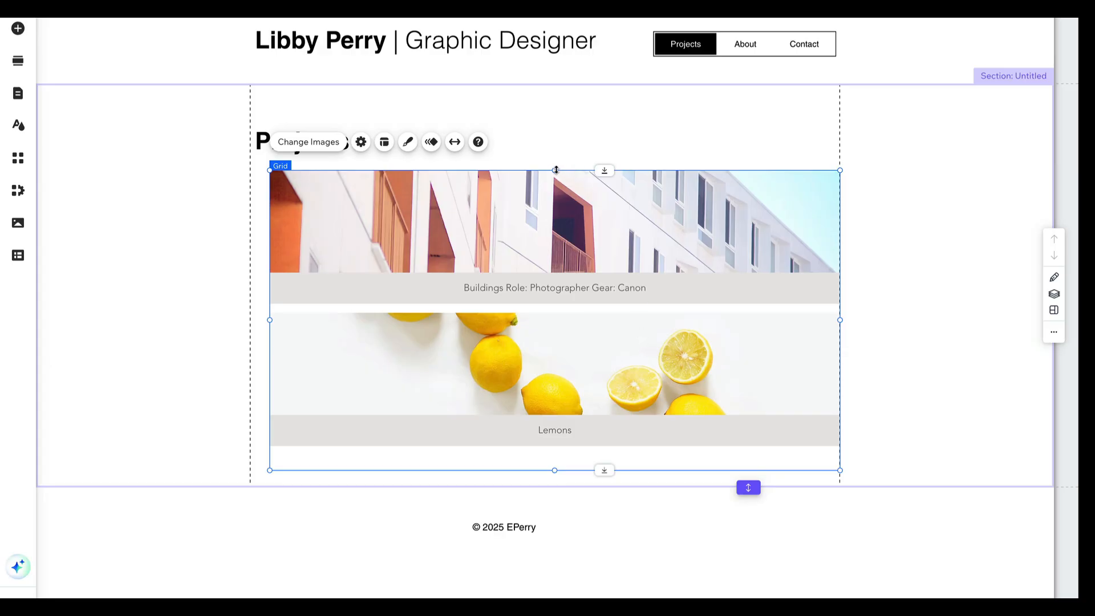
{"action": "mouse_move", "coordinate": [556, 169]}
{"action": "left_mouse_down"}
{"action": "mouse_move", "coordinate": [554, 156]}
{"action": "mouse_move", "coordinate": [555, 169]}
{"action": "left_mouse_up"}
Try stretching the gallery to full width, and turn the stretch off again
{"action": "left_click", "coordinate": [455, 143]}
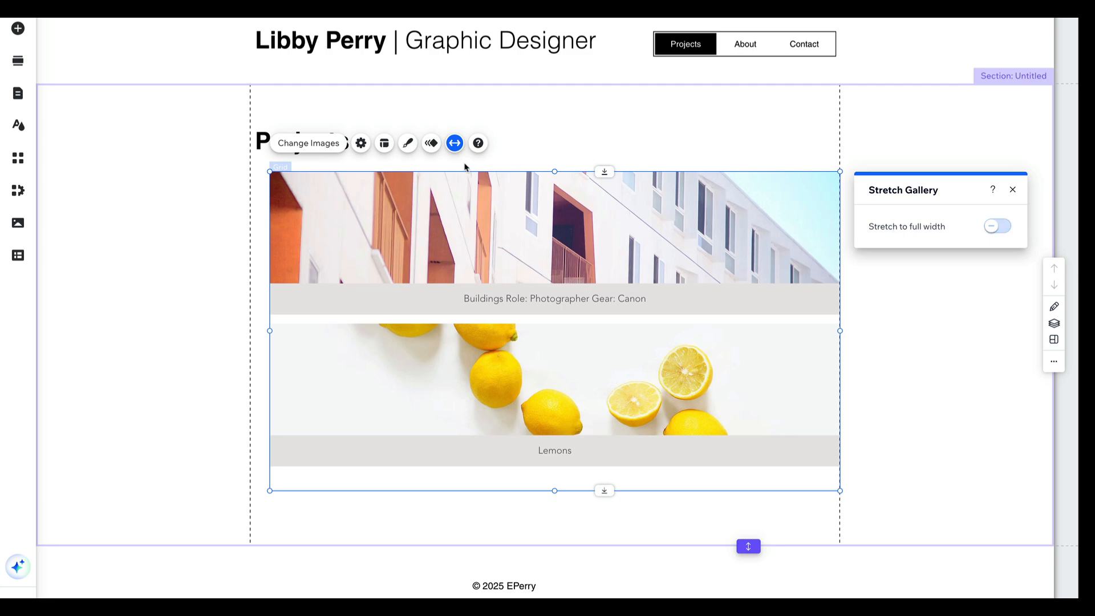
{"action": "left_click", "coordinate": [999, 227]}
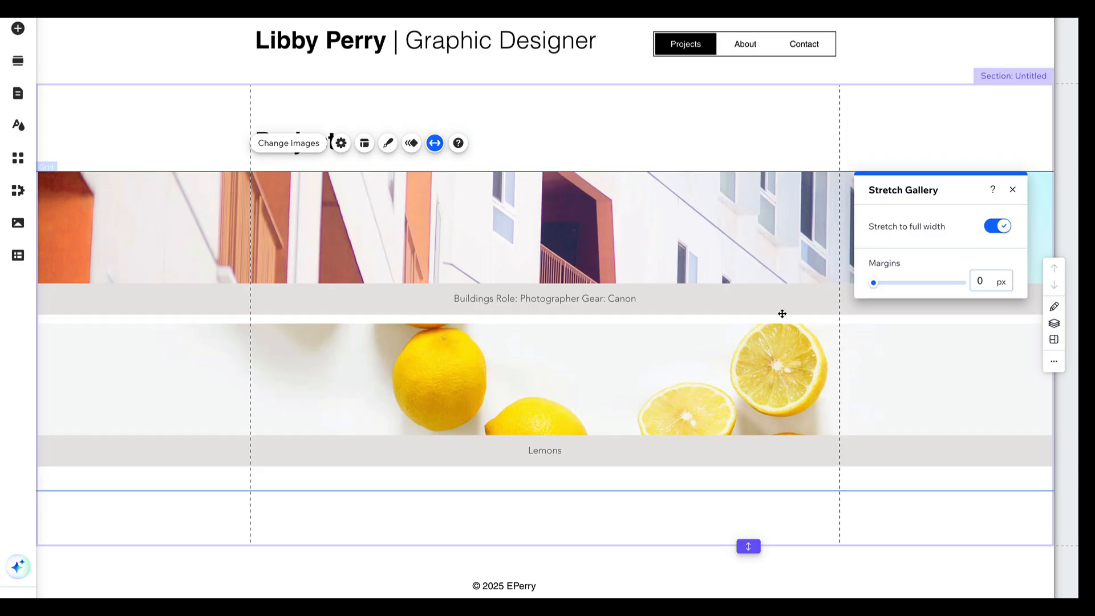
{"action": "left_click", "coordinate": [1013, 190]}
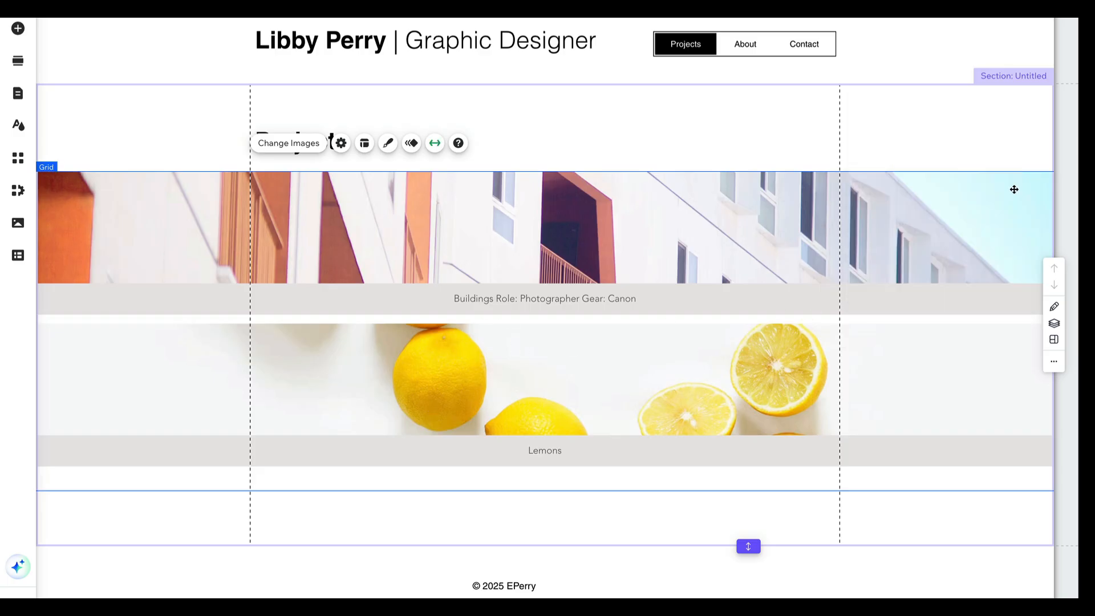
{"action": "left_click", "coordinate": [435, 142]}
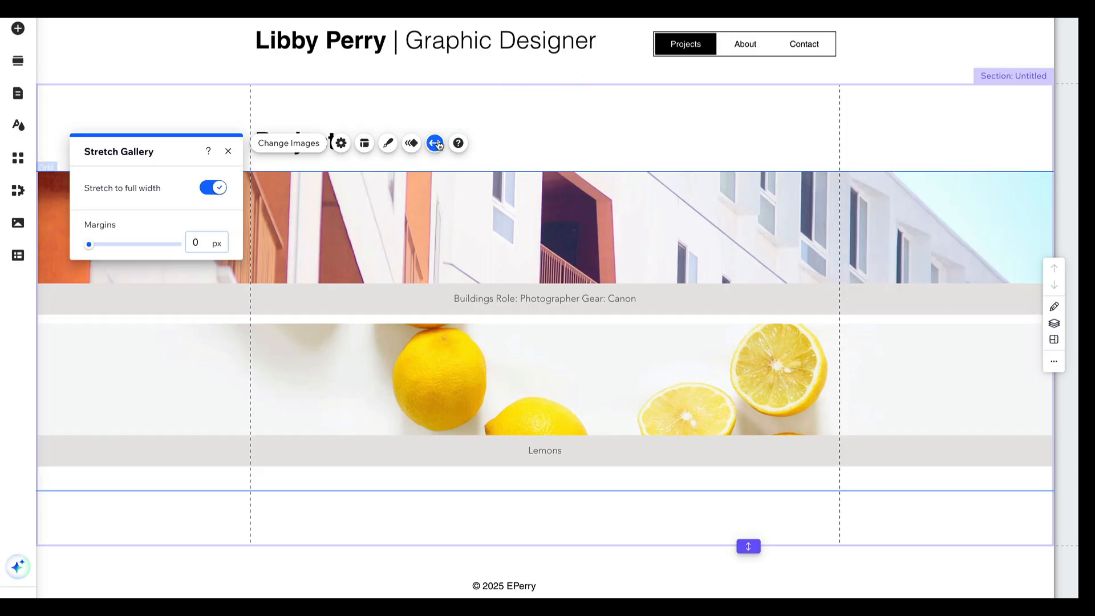
{"action": "left_click", "coordinate": [213, 188]}
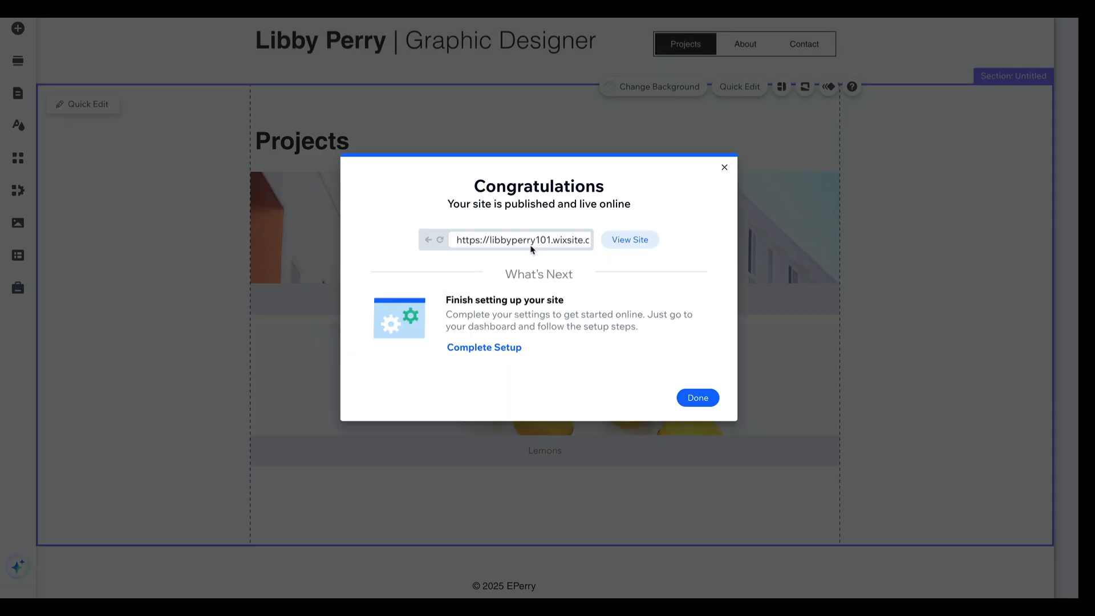
View the published live site and check its Projects, About and Contact pages through the site navigation
{"action": "left_click", "coordinate": [530, 240]}
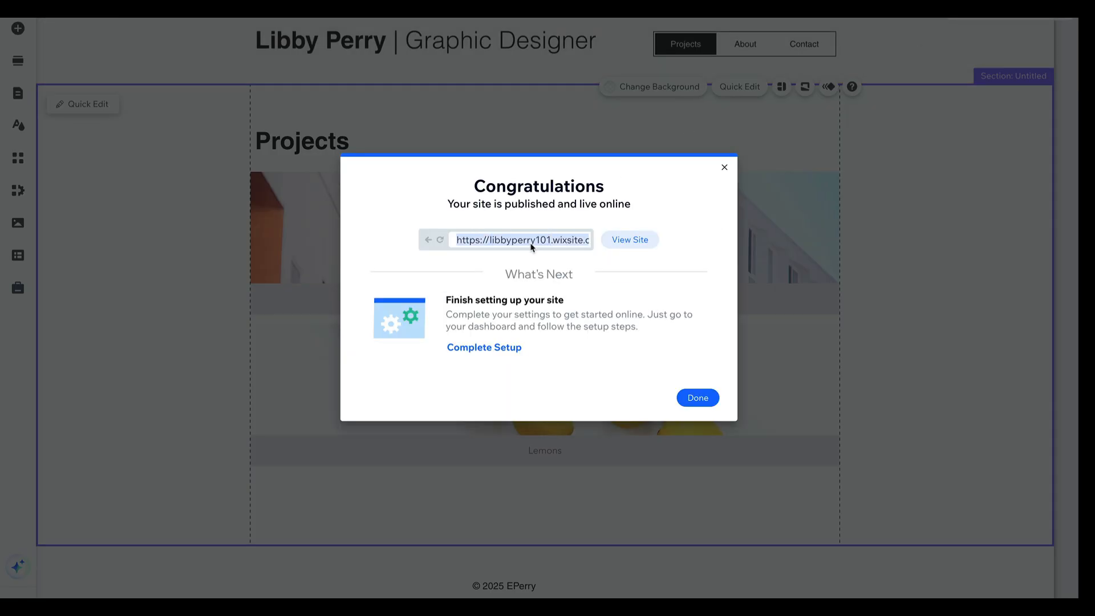
{"action": "left_click", "coordinate": [630, 240]}
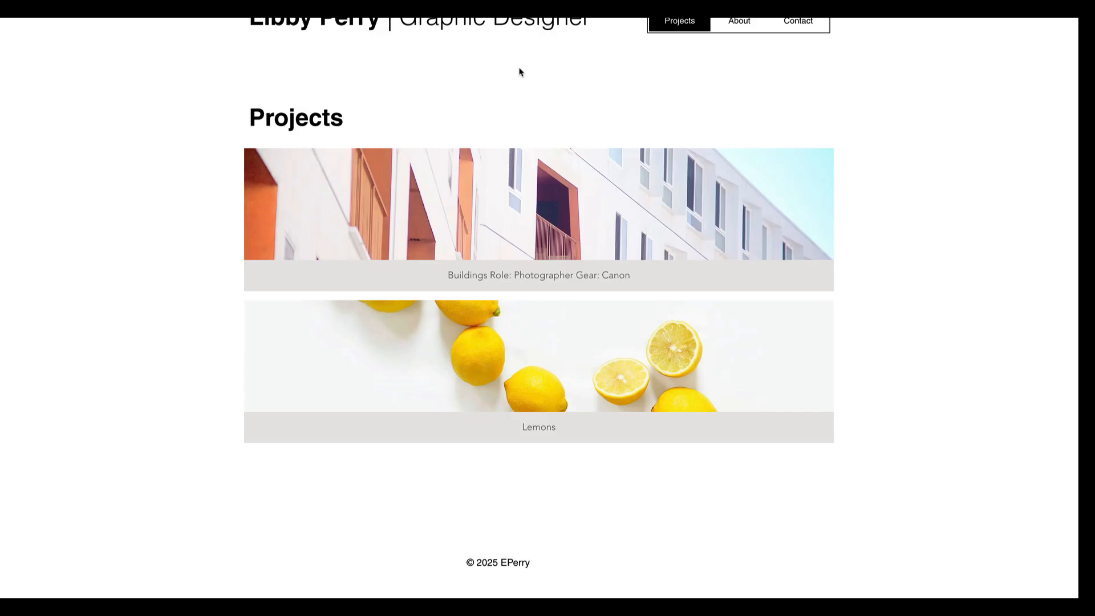
{"action": "left_click", "coordinate": [741, 22]}
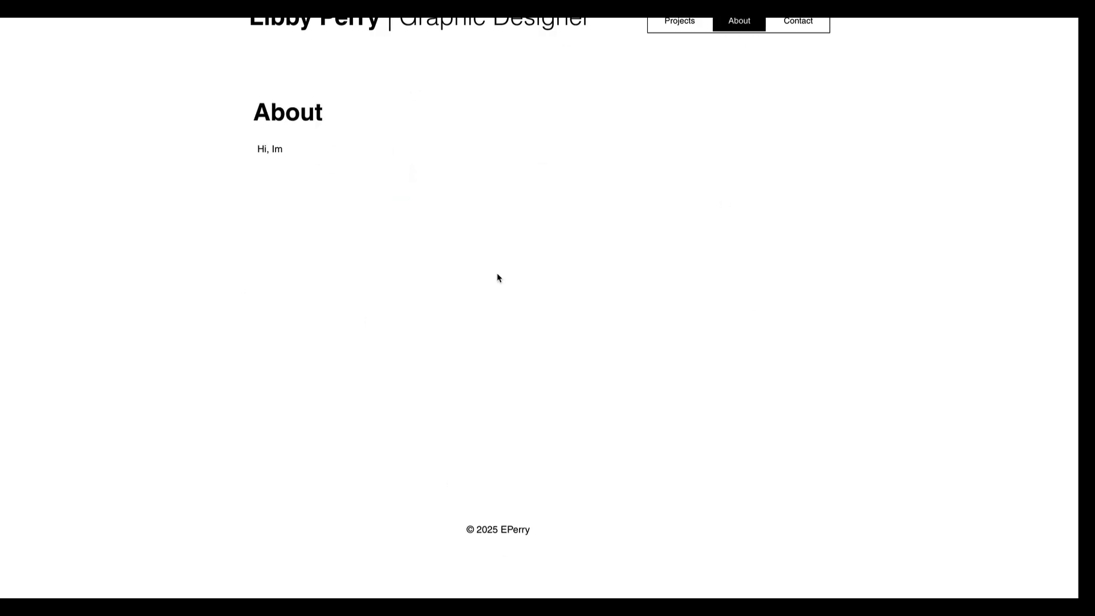
{"action": "left_click", "coordinate": [792, 20]}
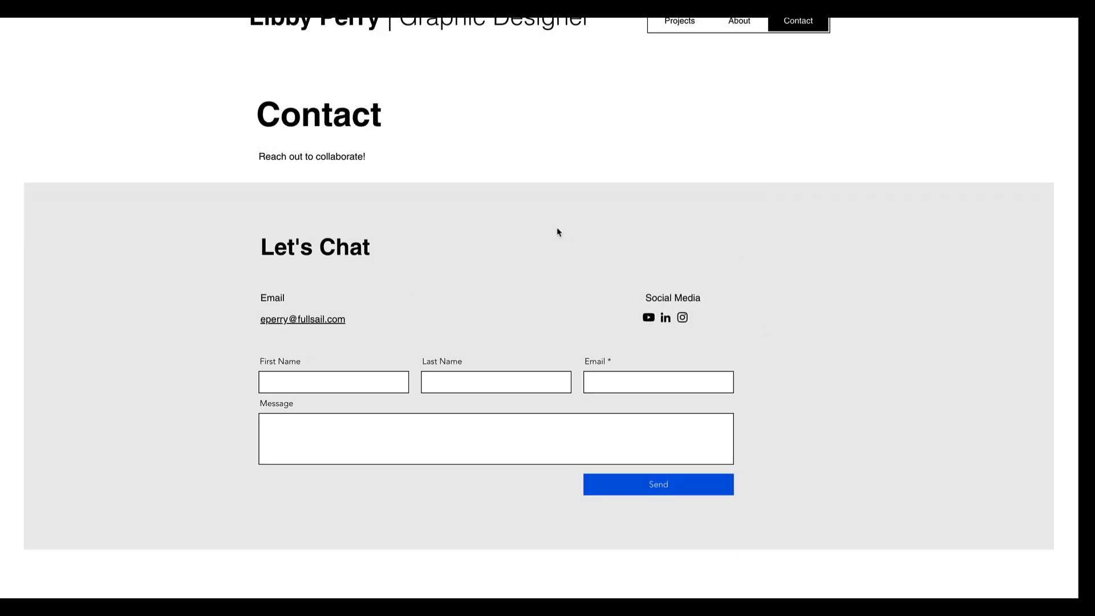
{"action": "left_click", "coordinate": [689, 22]}
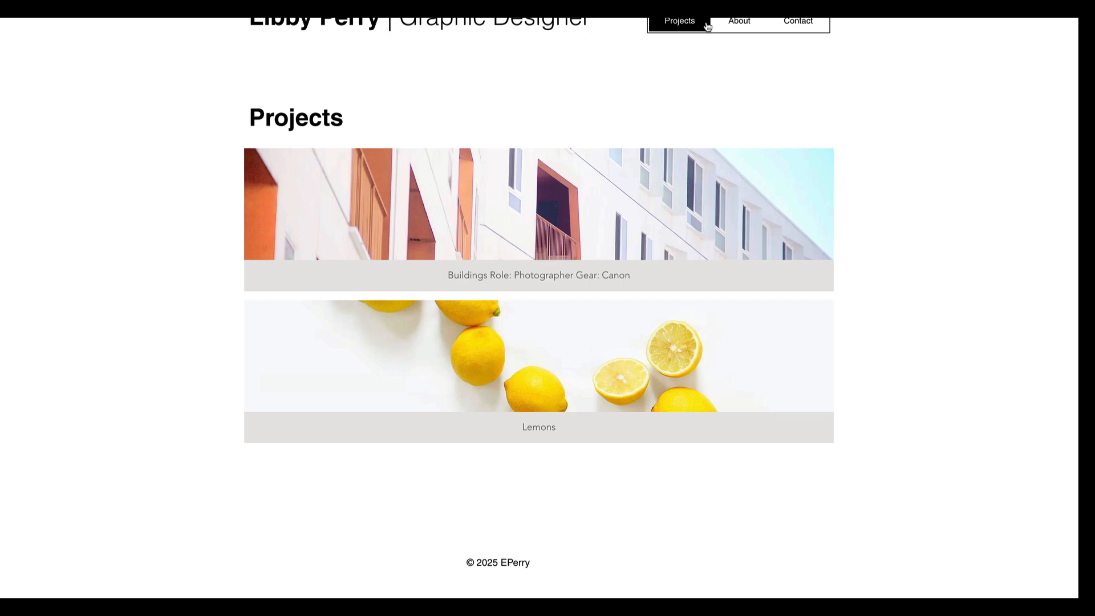
{"action": "left_click", "coordinate": [798, 22]}
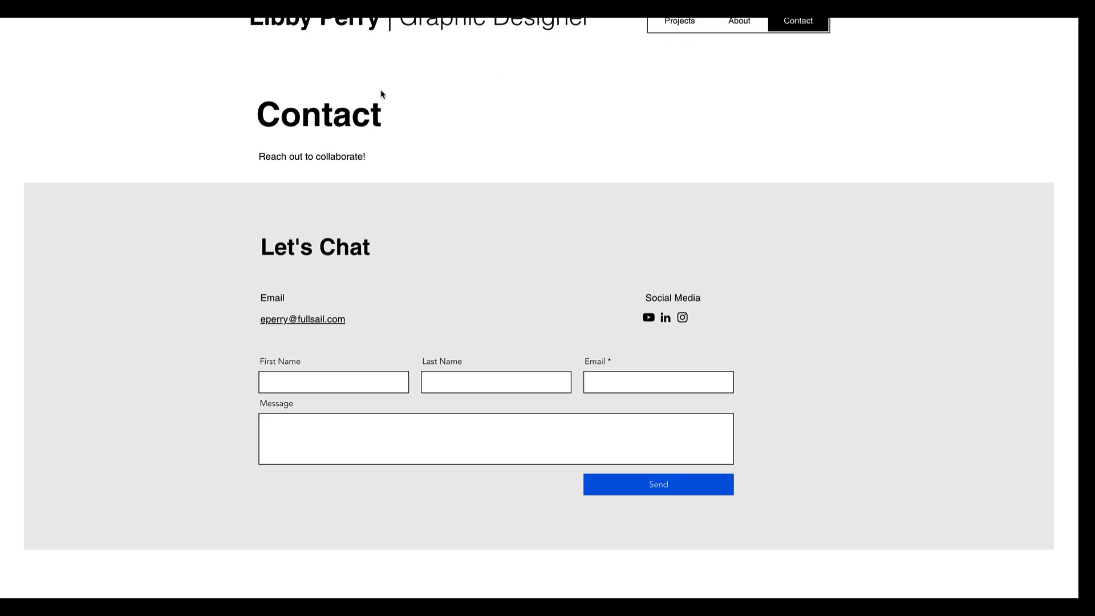
{"action": "left_click", "coordinate": [679, 21]}
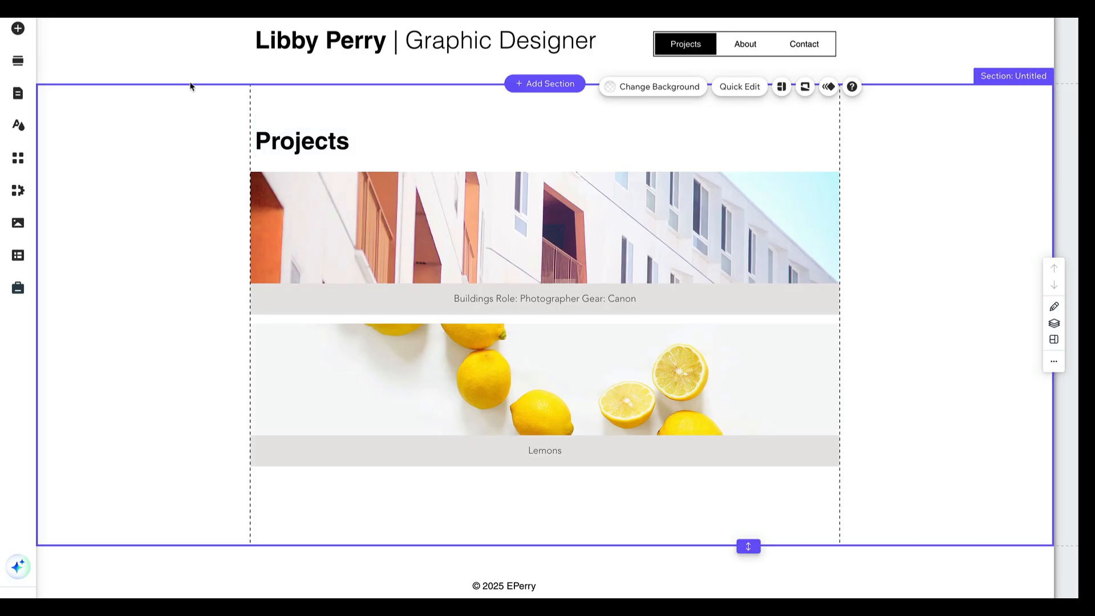
Return to the site editor, open the Contact page and select its "Contact" heading
{"action": "left_click", "coordinate": [77, 11]}
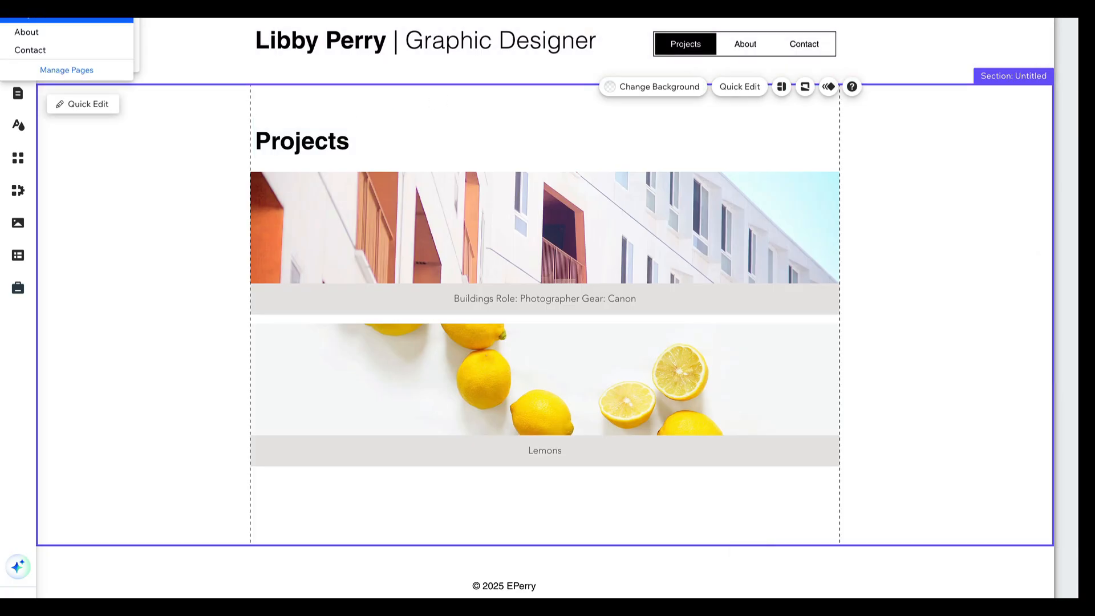
{"action": "left_click", "coordinate": [29, 49]}
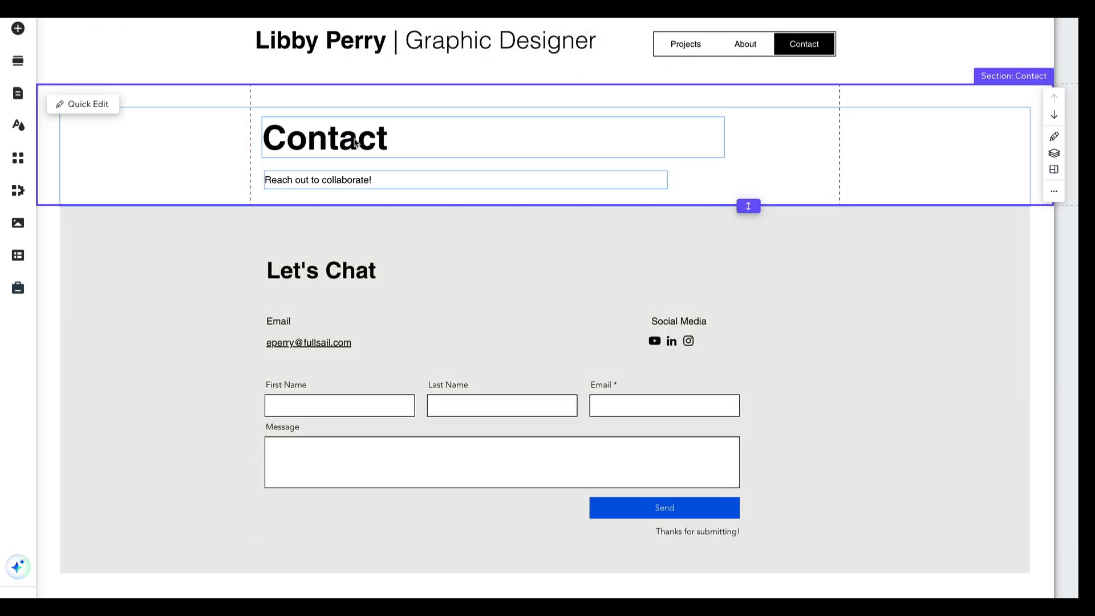
{"action": "left_click", "coordinate": [354, 142]}
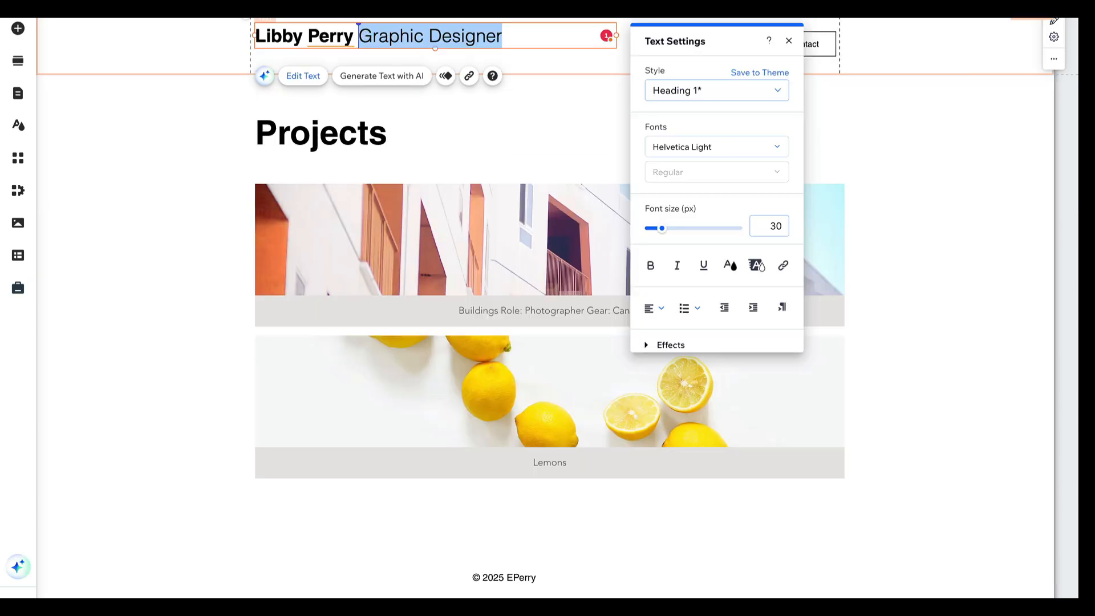
Replace the job title in the header with "Videographer" on its own line below the name, and slightly reduce the header's height
{"action": "type", "text": "Vid"}
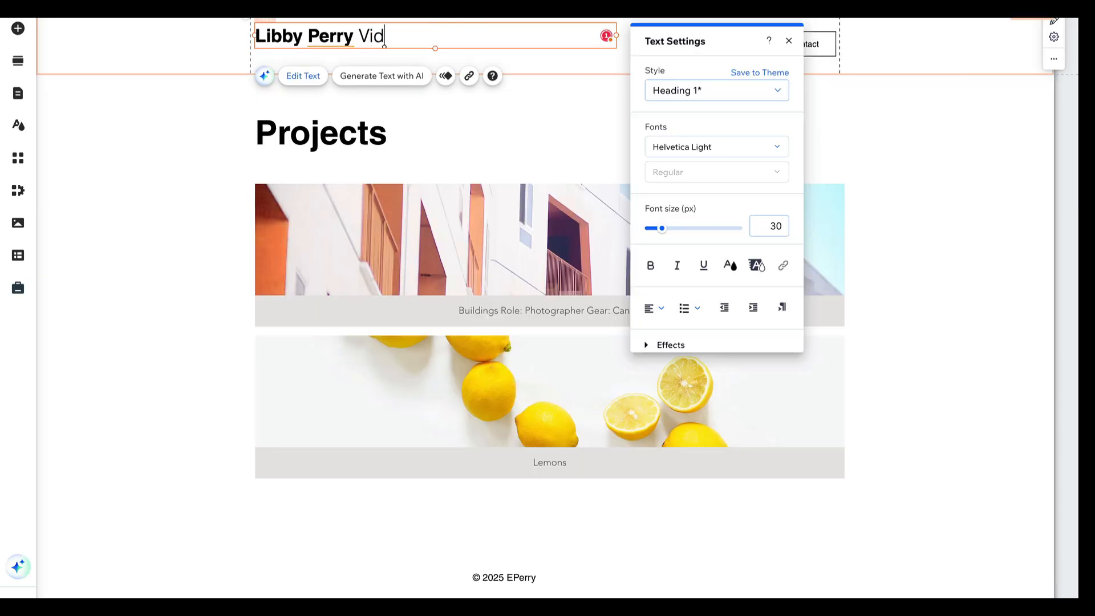
{"action": "type", "text": "eographer"}
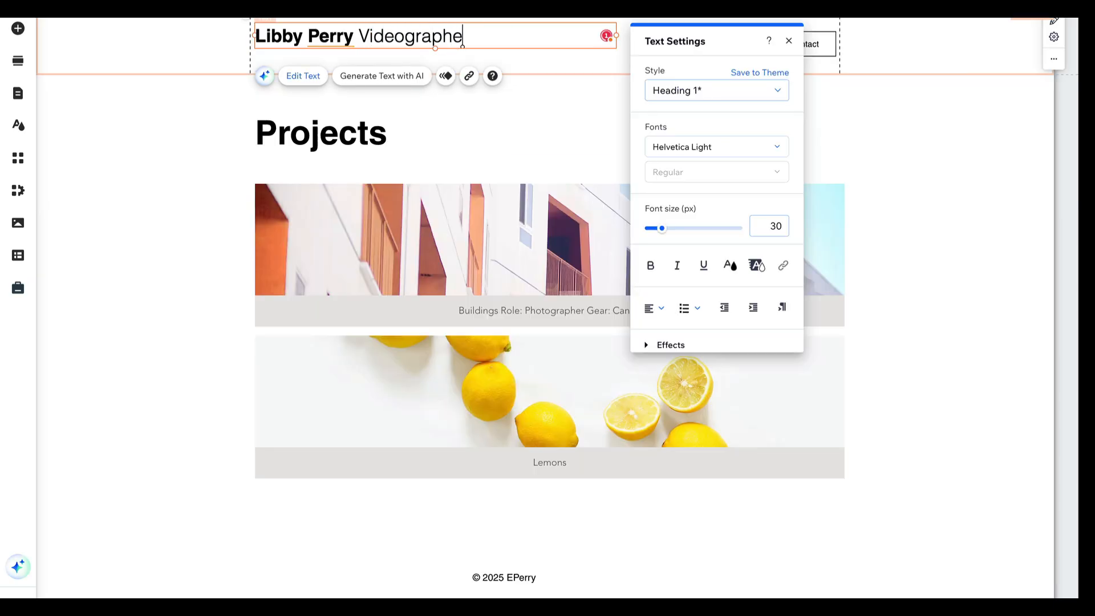
{"action": "left_click", "coordinate": [359, 35]}
{"action": "key", "text": "Return"}
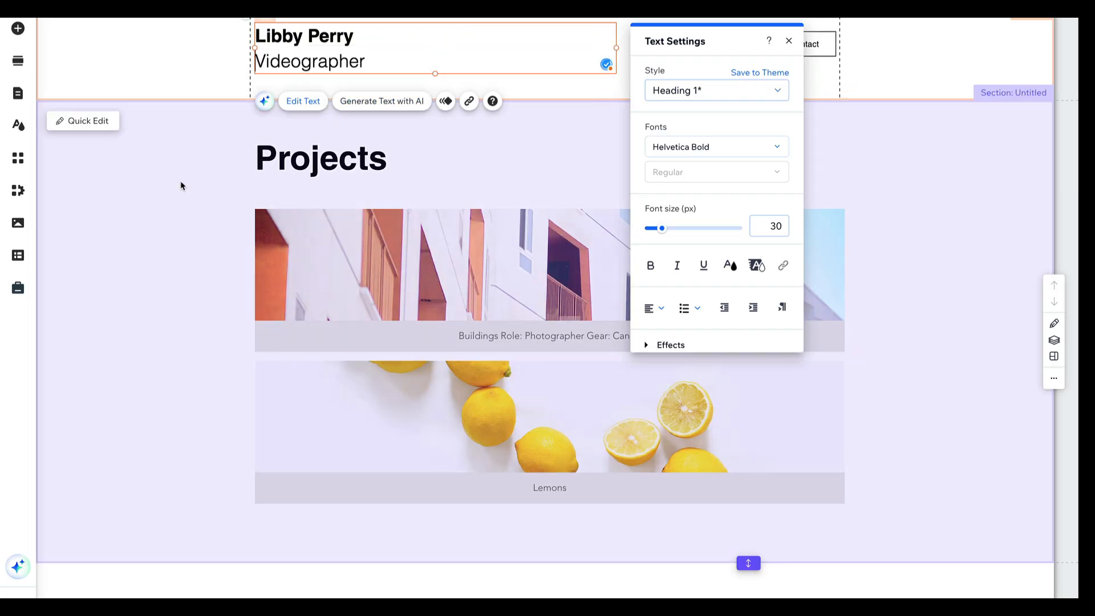
{"action": "left_click", "coordinate": [180, 185]}
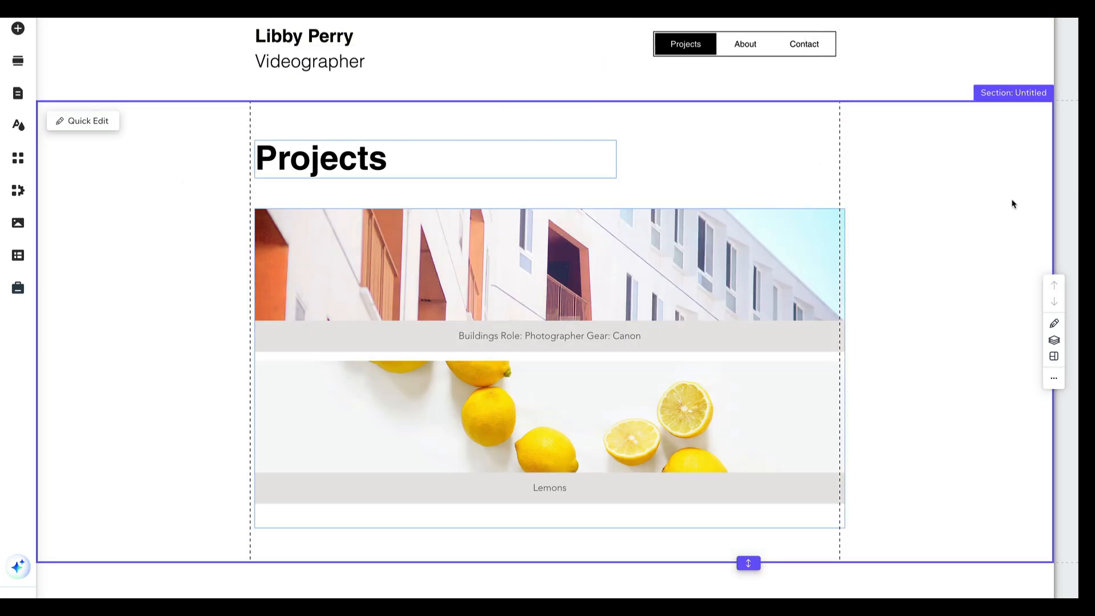
{"action": "mouse_move", "coordinate": [557, 104]}
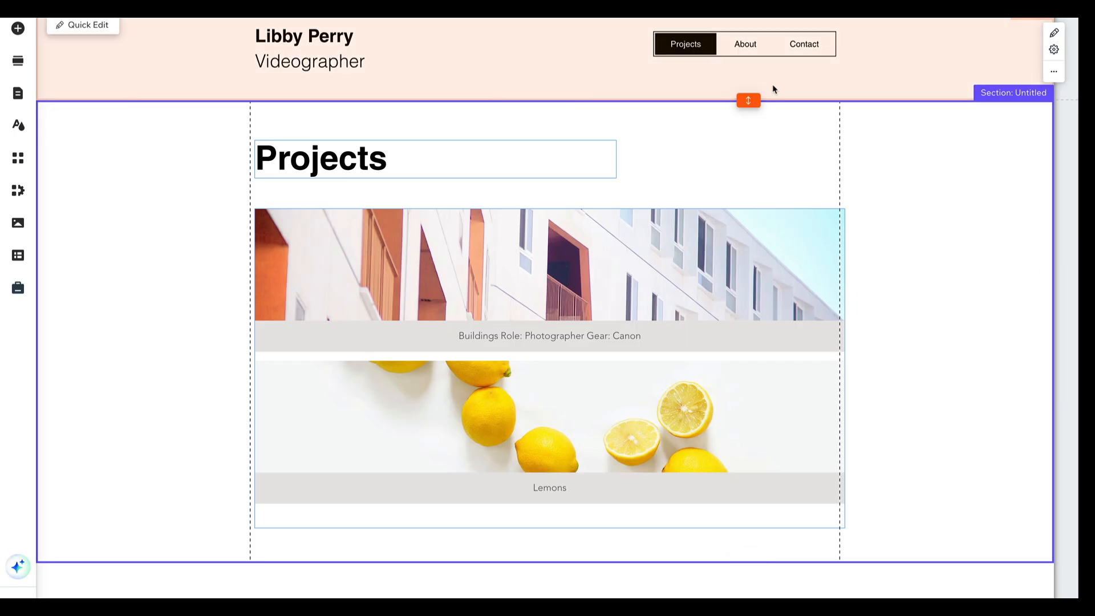
{"action": "left_click_drag", "start_coordinate": [748, 101], "coordinate": [747, 88]}
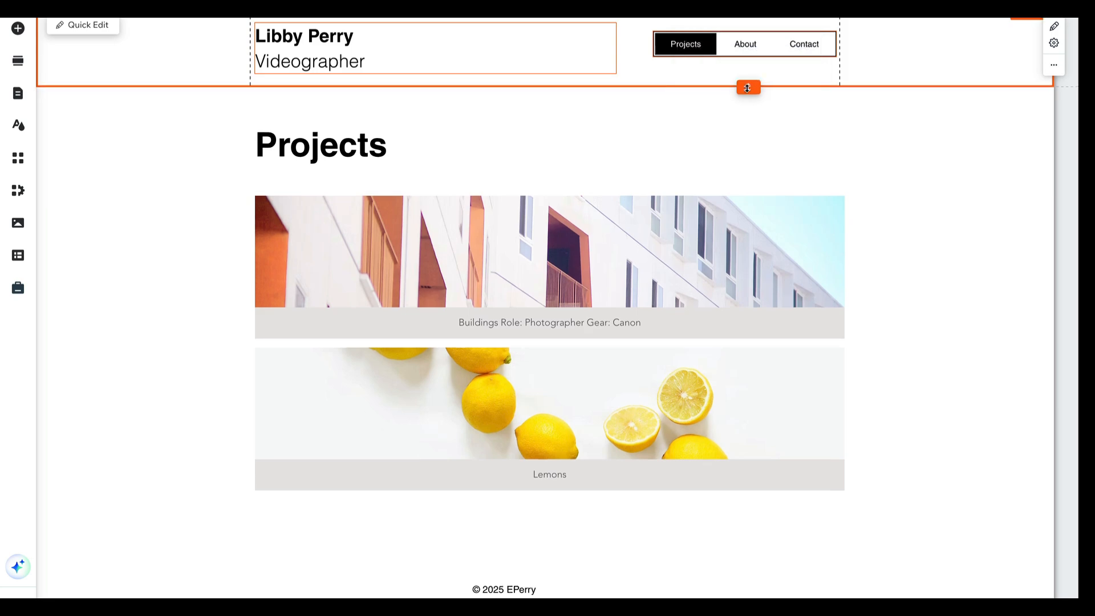
Set the Projects page background to the saved green colour #BADA55 in the site design settings
{"action": "left_click", "coordinate": [19, 126]}
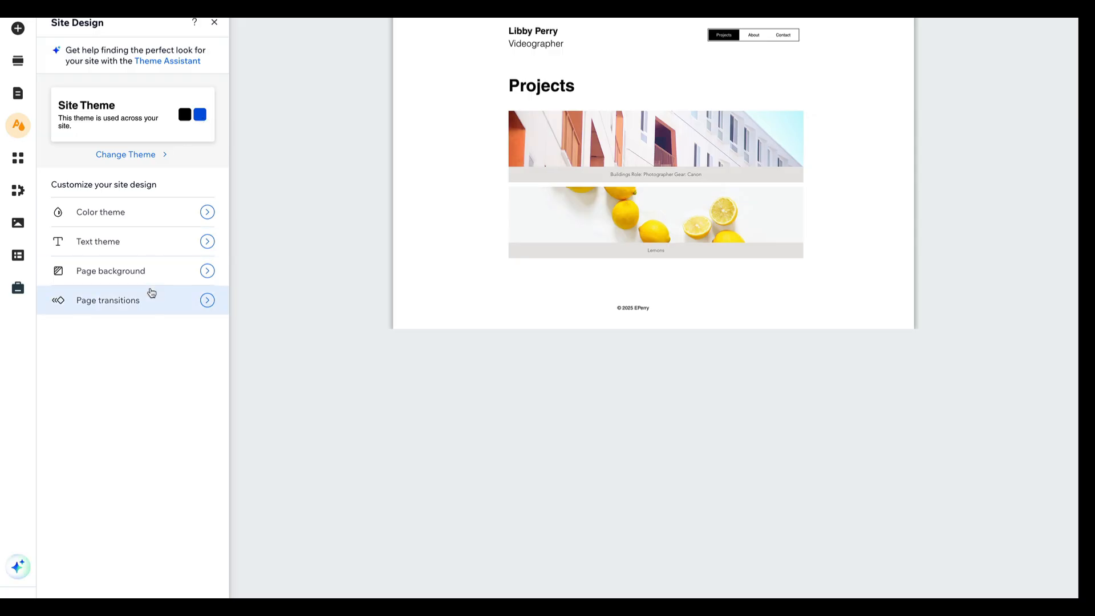
{"action": "left_click", "coordinate": [206, 271]}
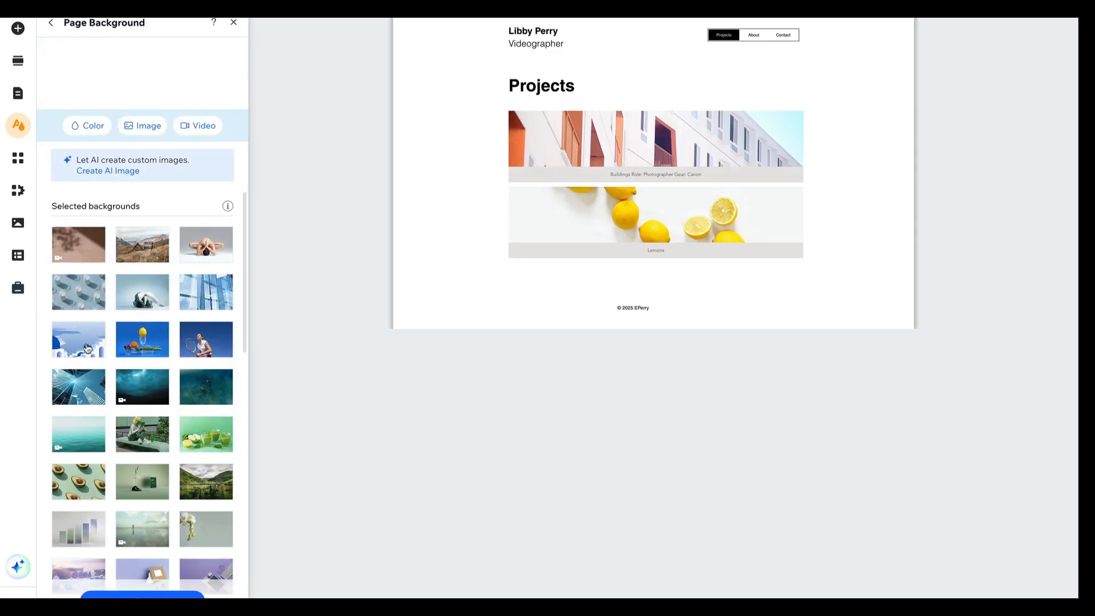
{"action": "left_click", "coordinate": [83, 126]}
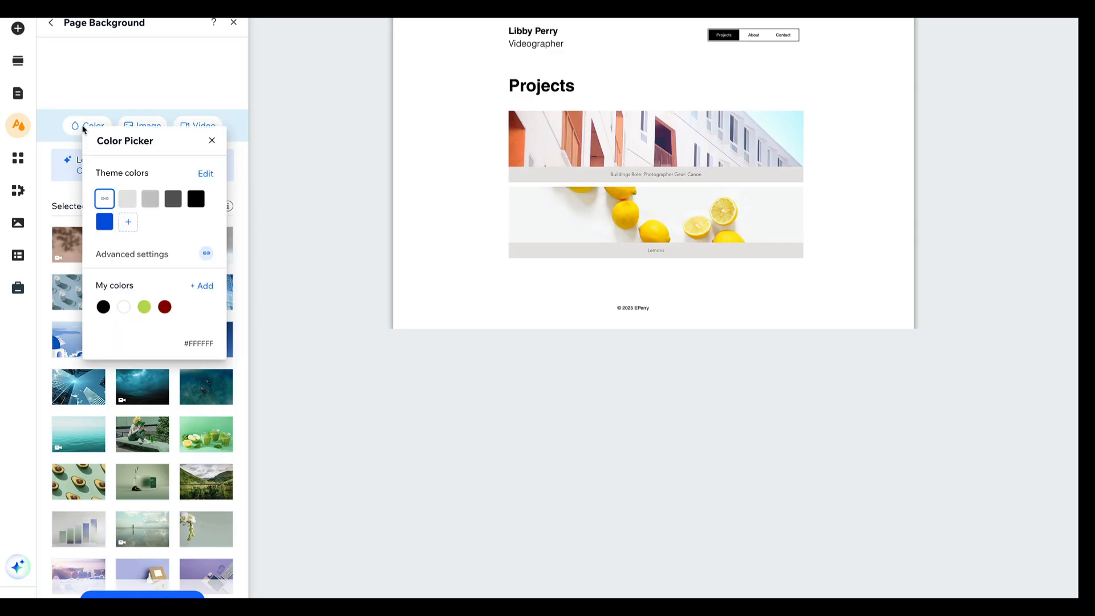
{"action": "left_click", "coordinate": [144, 307]}
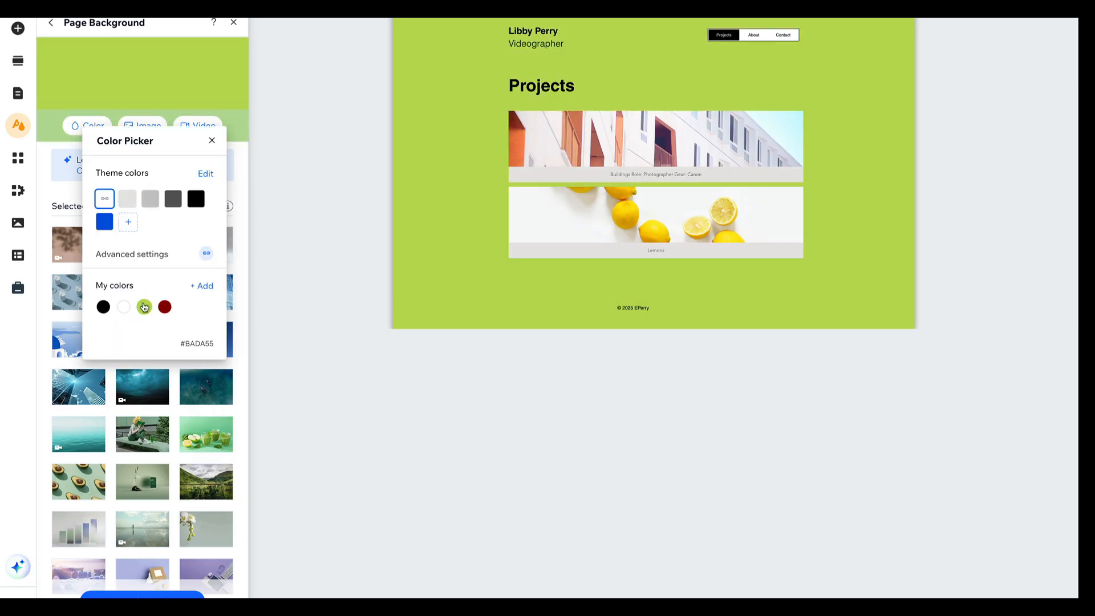
{"action": "left_click", "coordinate": [144, 307]}
{"action": "left_click", "coordinate": [212, 140]}
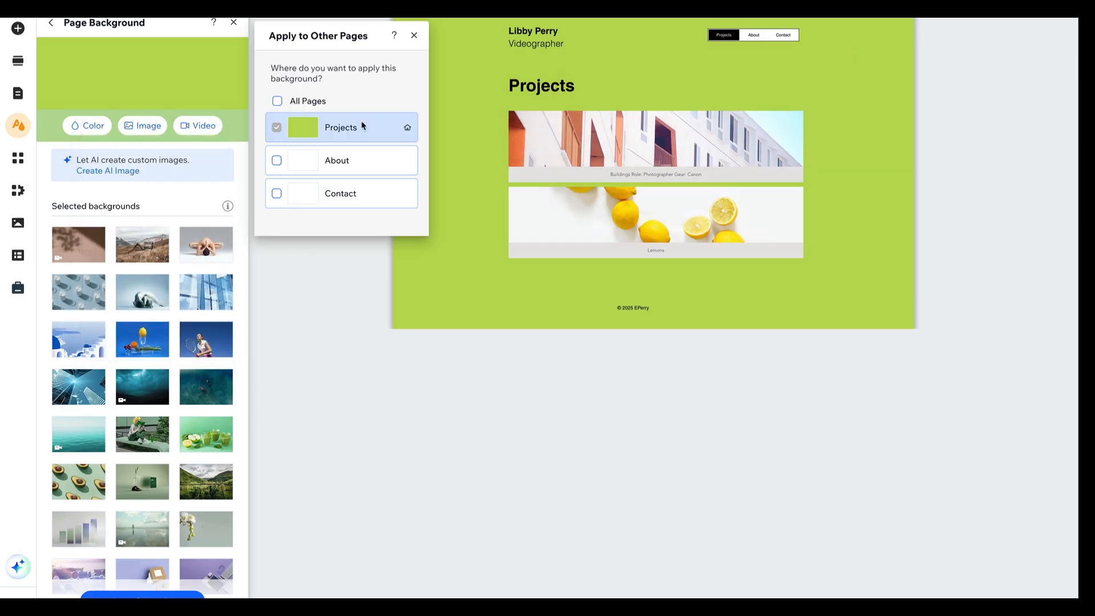
Apply the green page background to the About and Contact pages as well, and close the site design settings
{"action": "left_click", "coordinate": [277, 160]}
{"action": "left_click", "coordinate": [277, 193]}
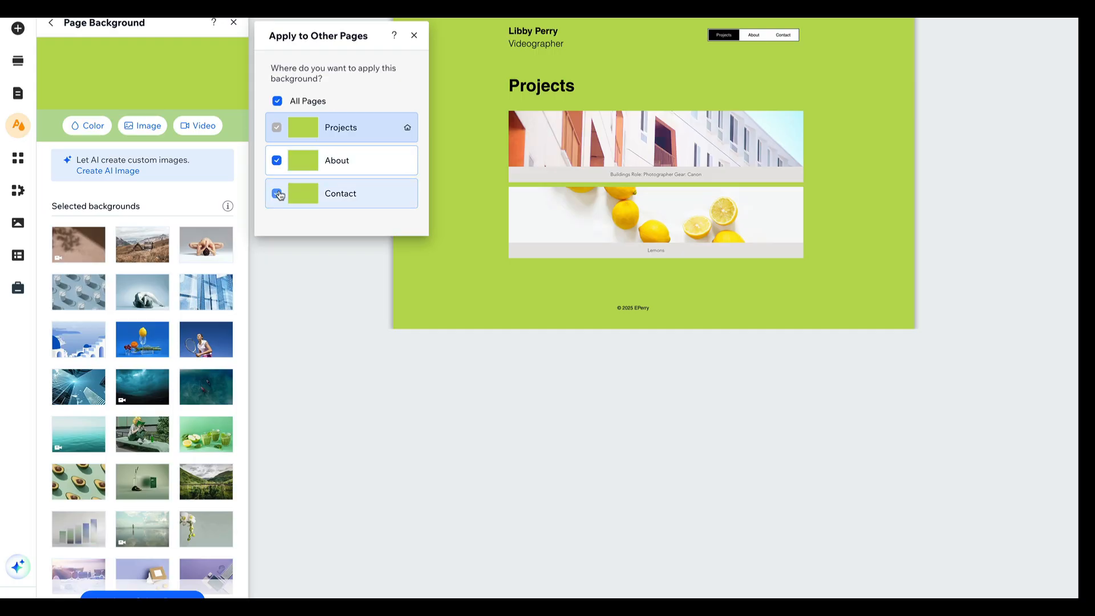
{"action": "left_click", "coordinate": [414, 36]}
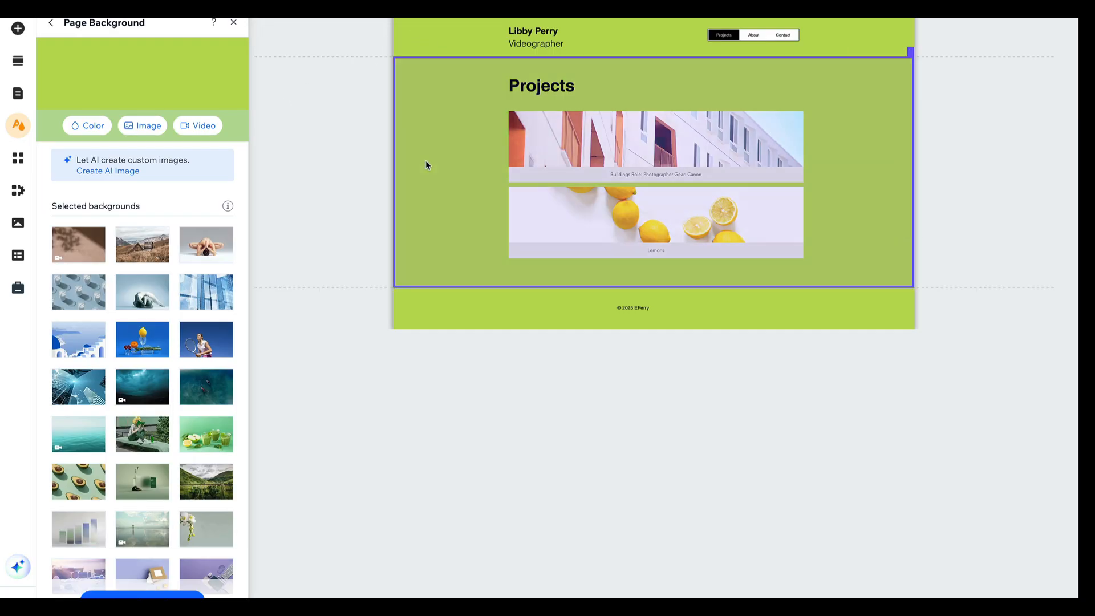
{"action": "left_click", "coordinate": [426, 160]}
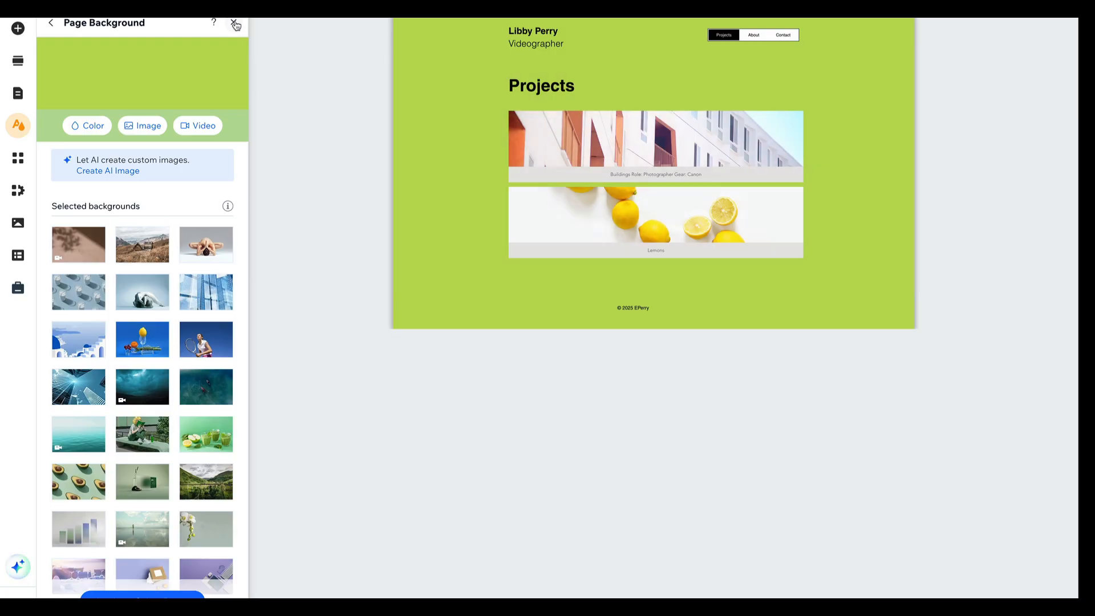
{"action": "left_click", "coordinate": [233, 22]}
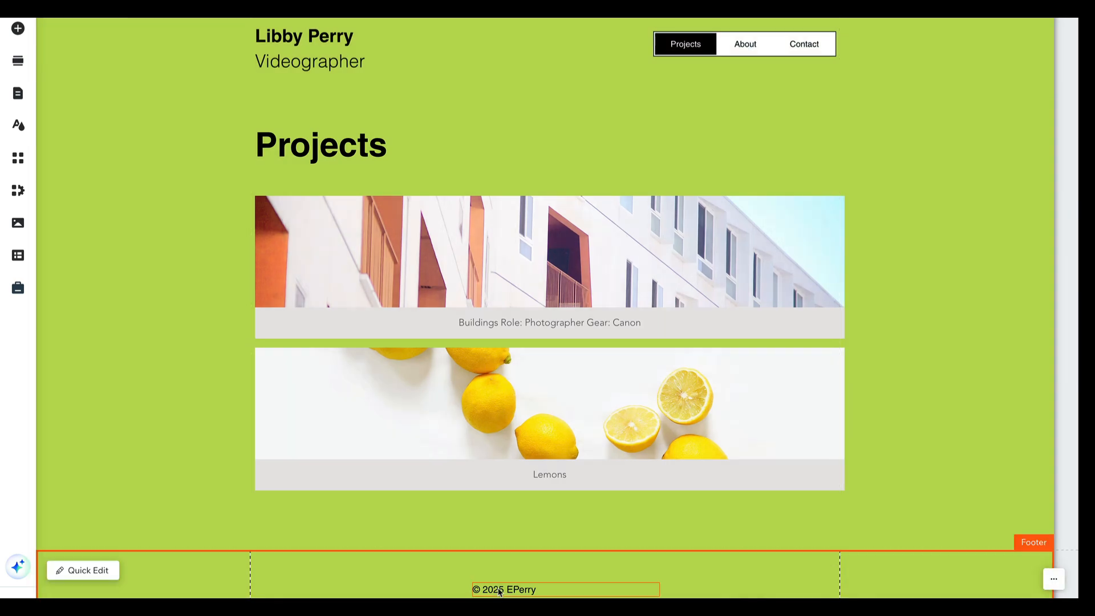
Narrow the footer's copyright text box to fit its text and centre it horizontally in the footer
{"action": "left_click", "coordinate": [544, 590]}
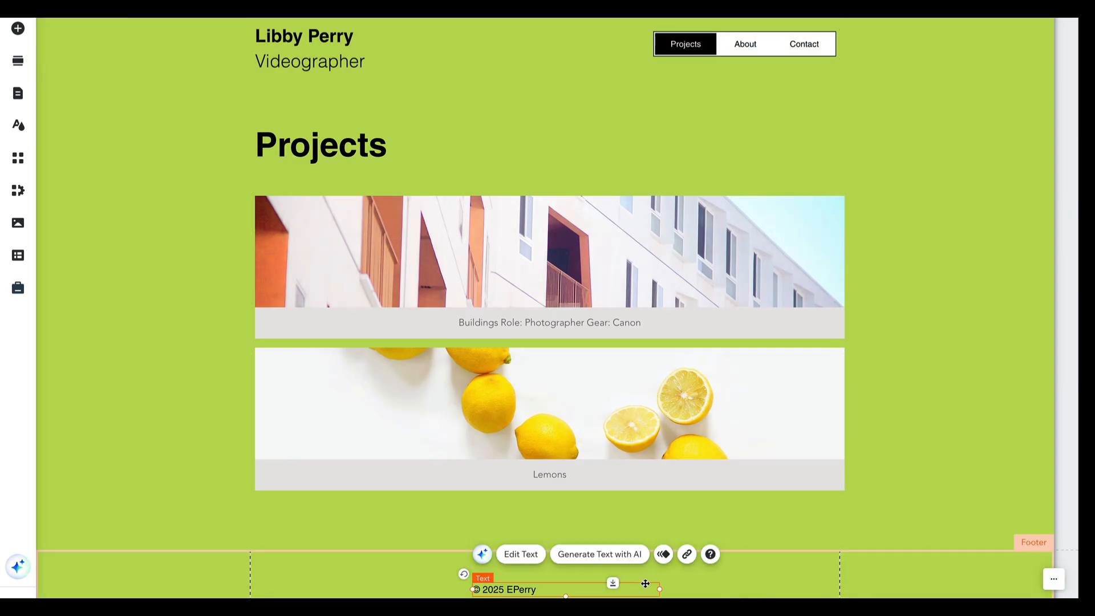
{"action": "left_click_drag", "start_coordinate": [660, 589], "coordinate": [552, 589]}
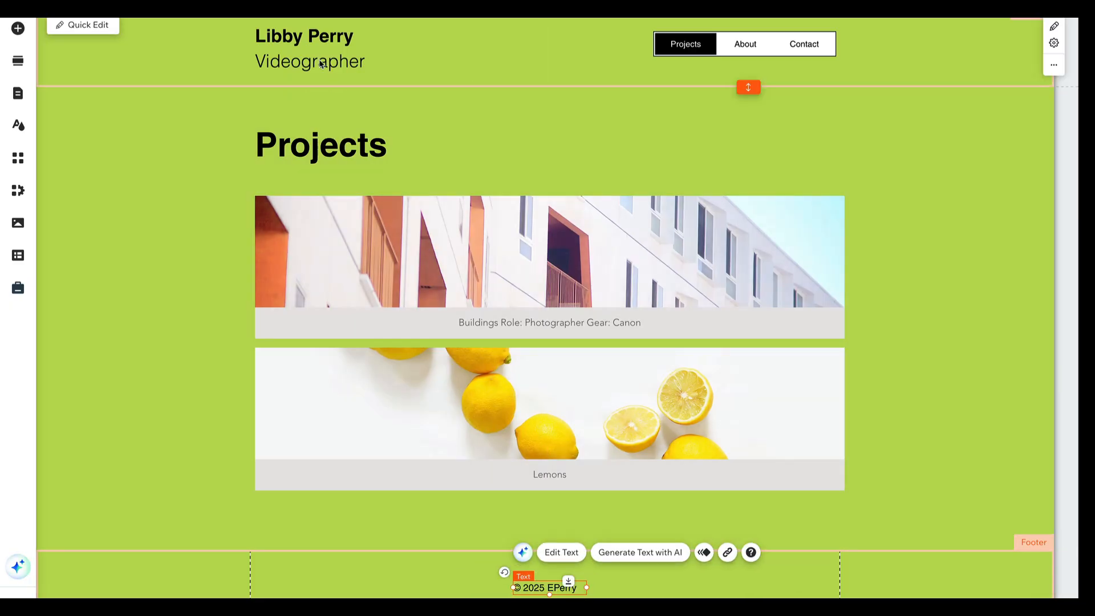
{"action": "left_click", "coordinate": [701, 128]}
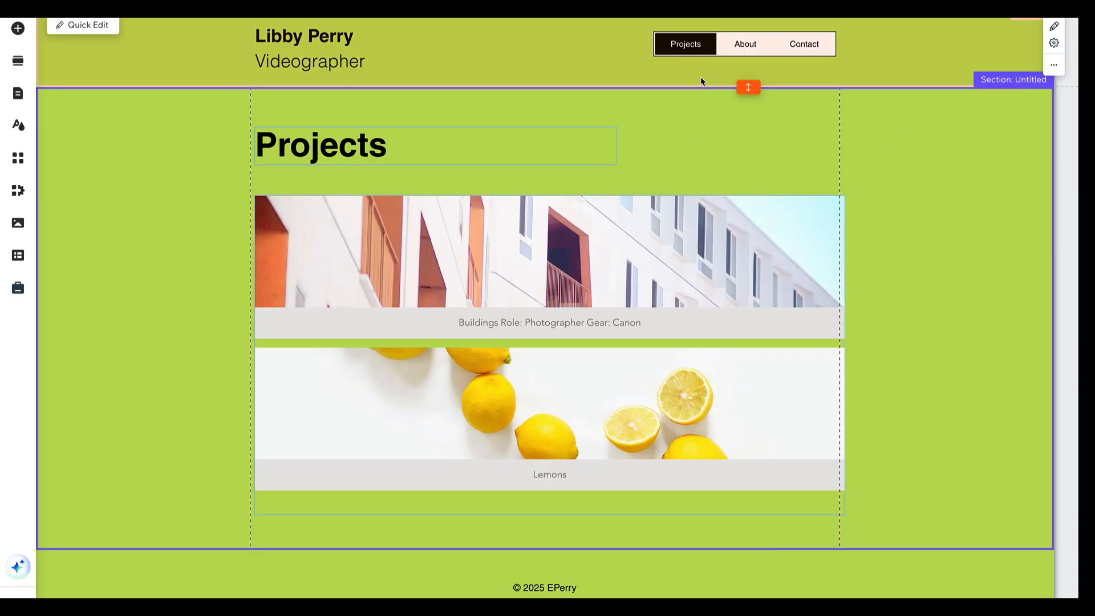
{"action": "left_click", "coordinate": [753, 87]}
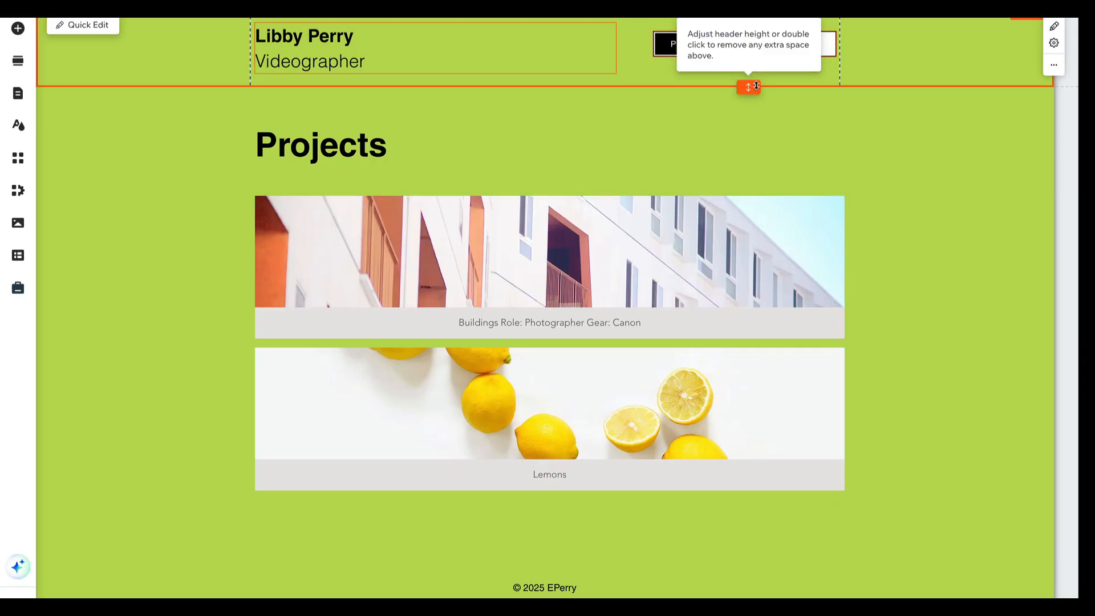
{"action": "left_click", "coordinate": [886, 153]}
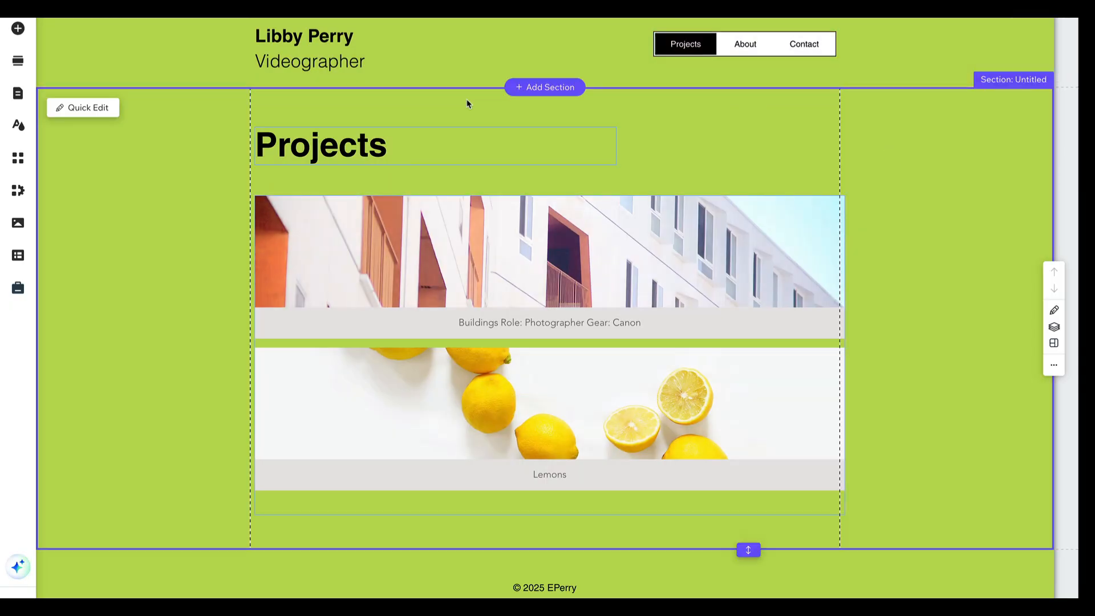